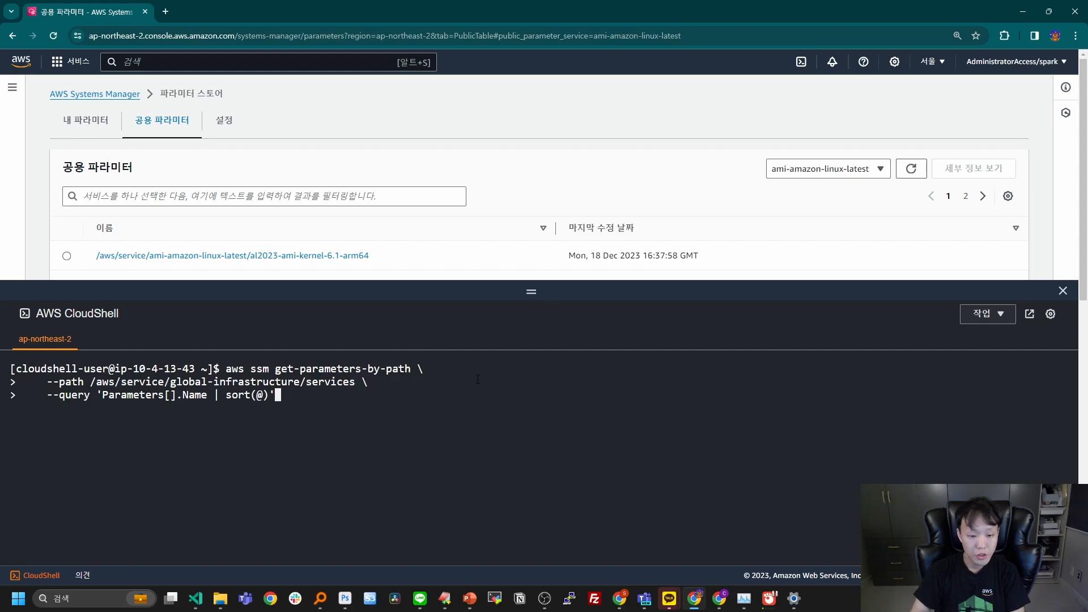
# Run the sorted name query on /aws/service/global-infrastructure/services and find the cur entry in the listed services.
pyautogui.press('Return')
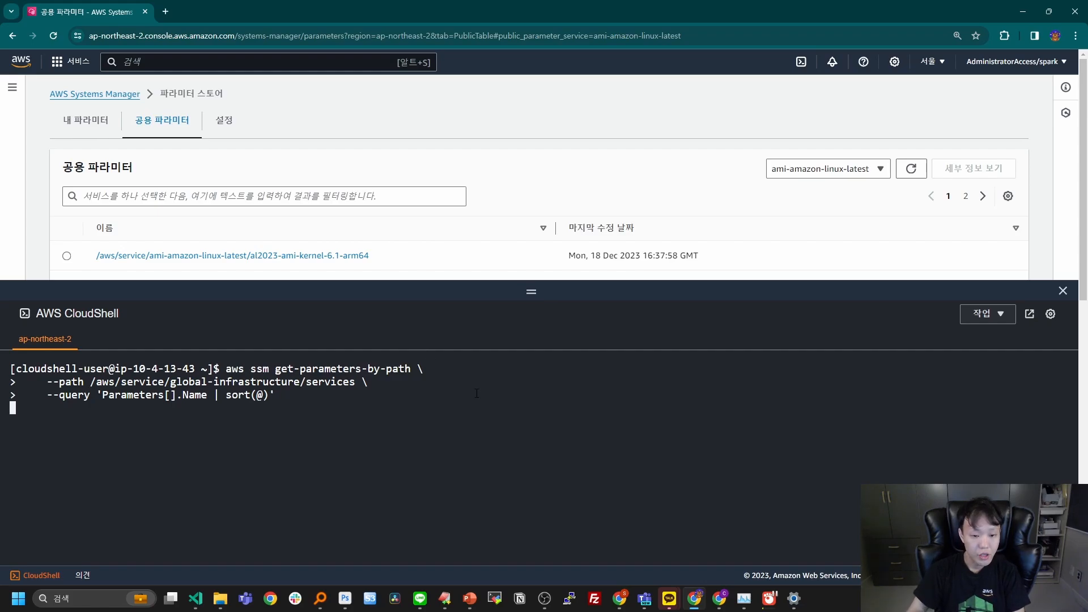
pyautogui.scroll(-1, 538, 175)
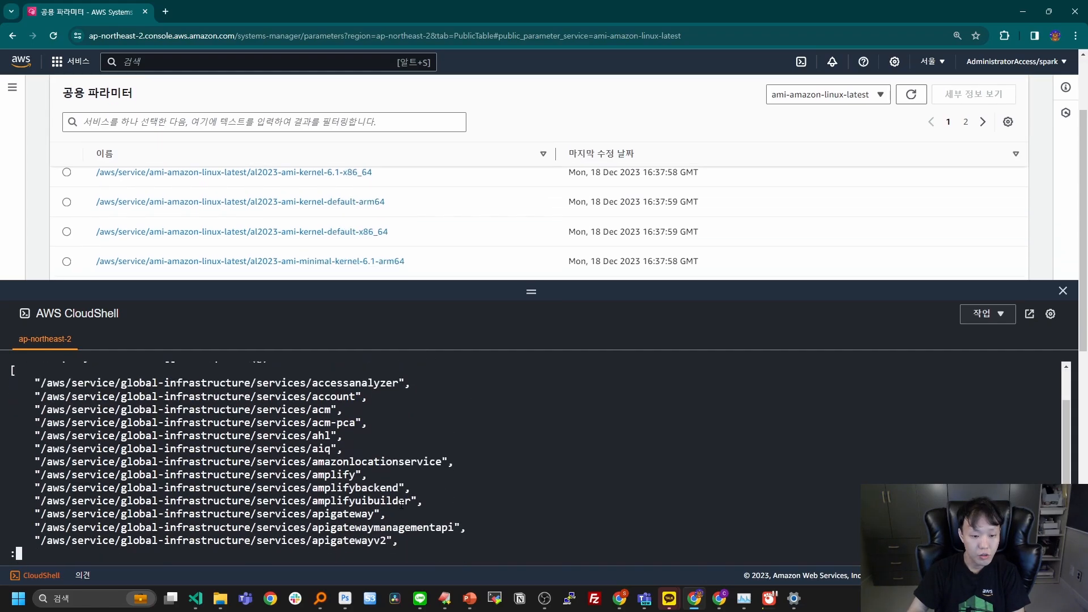
pyautogui.scroll(-12, 407, 500)
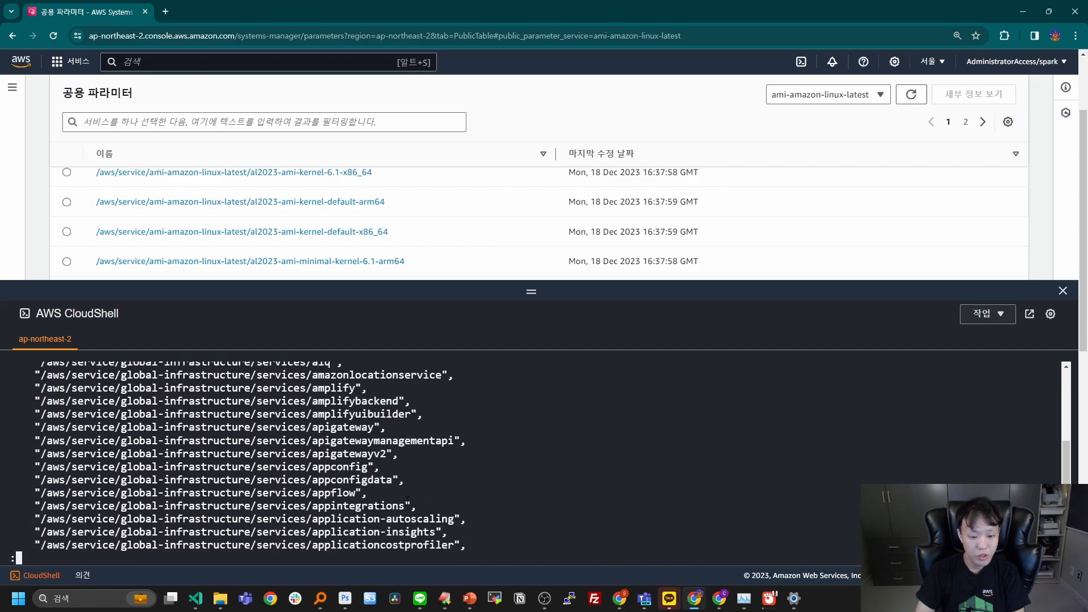
pyautogui.scroll(-20, 408, 500)
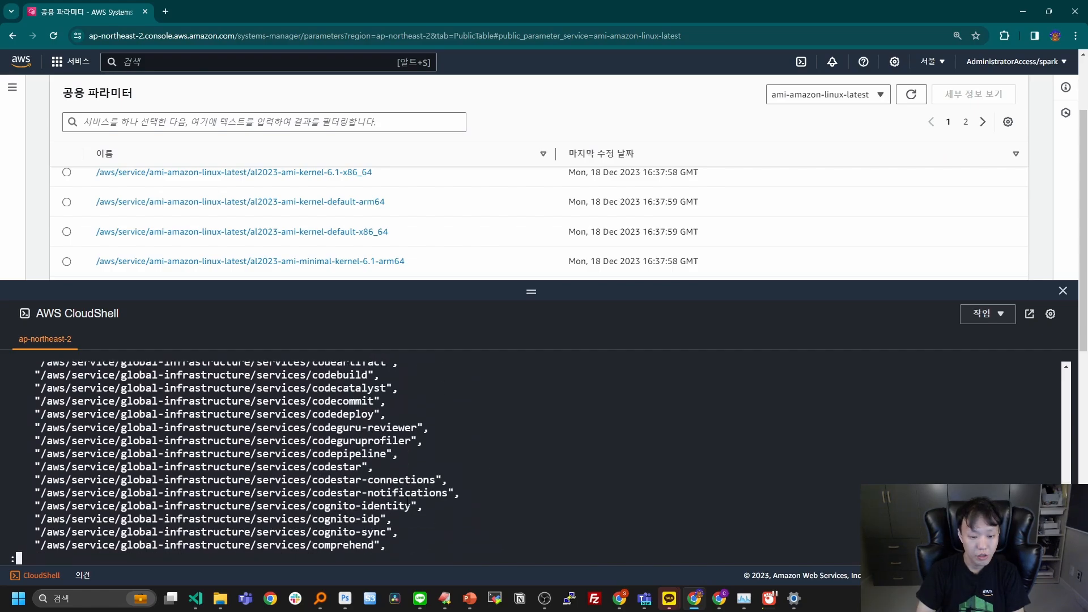
pyautogui.scroll(-15, 407, 501)
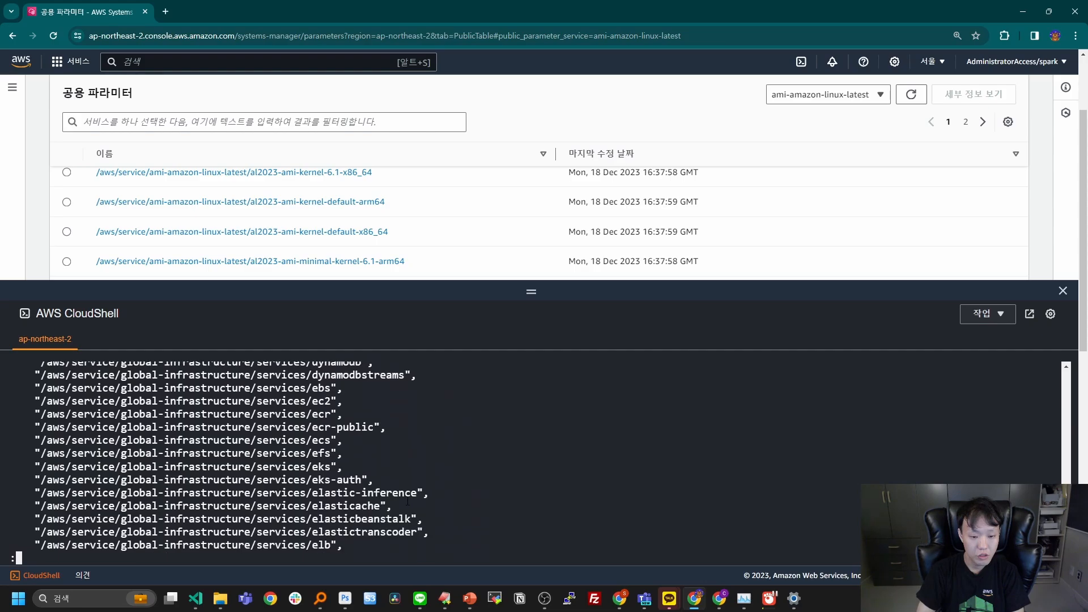
pyautogui.scroll(2, 420, 489)
pyautogui.scroll(3, 421, 488)
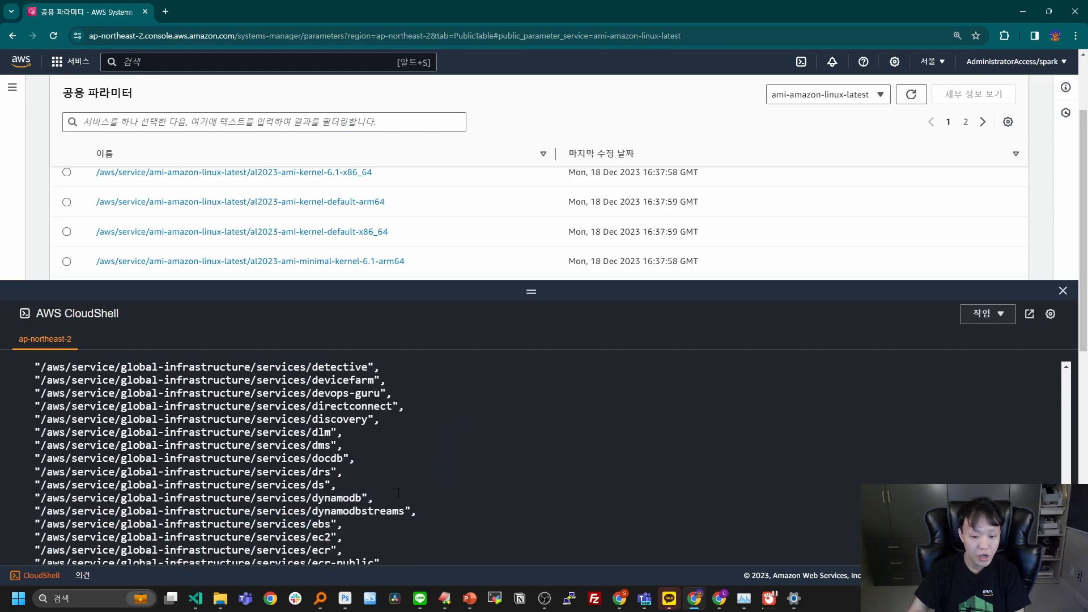
pyautogui.scroll(5, 396, 516)
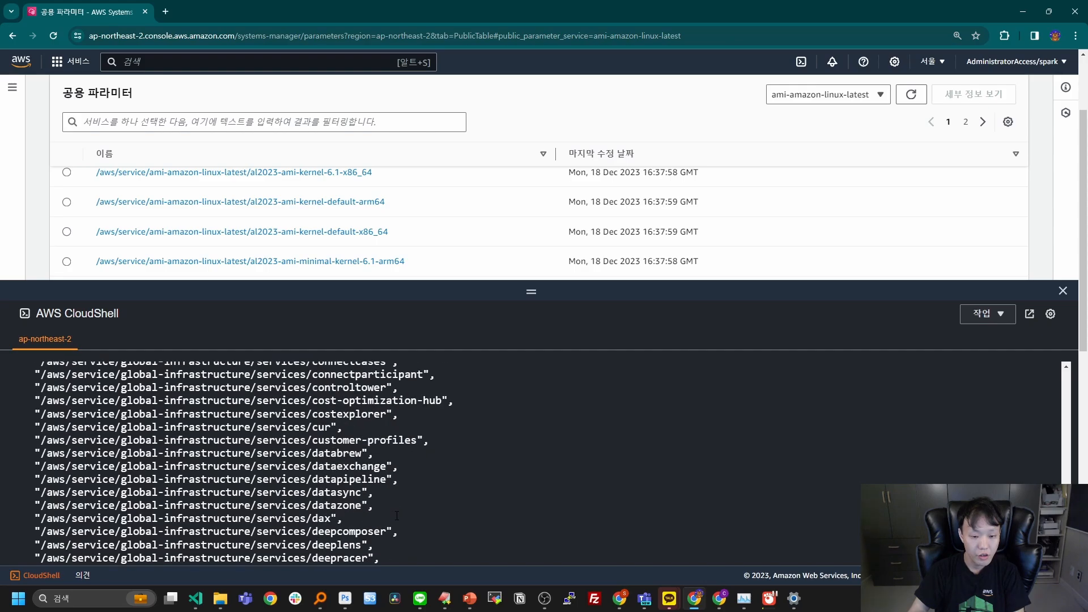
pyautogui.scroll(3, 396, 515)
pyautogui.doubleClick(326, 529)
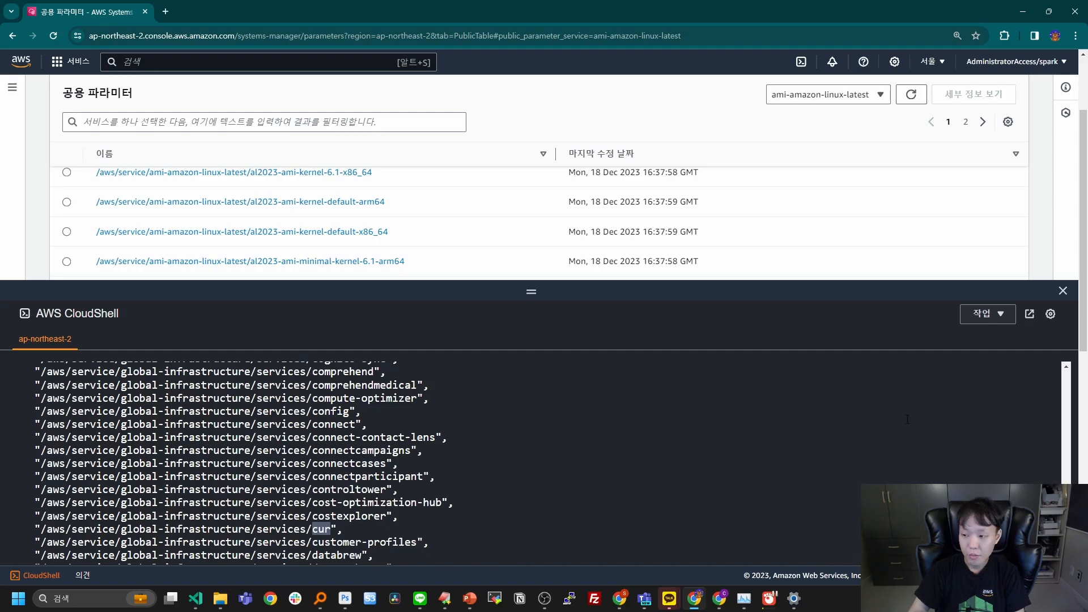
# Switch to VS Code and replace rbin with cur in the service-name lookup command's path in ssm_public_parameter.txt.
pyautogui.hotkey('alt', 'Tab')
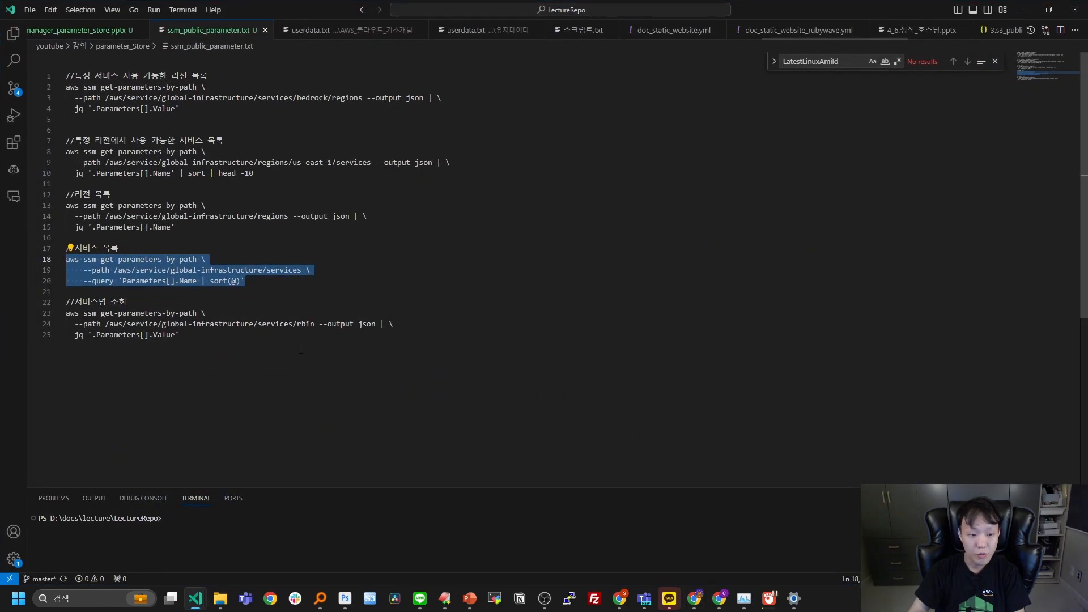
pyautogui.moveTo(301, 349); pyautogui.dragTo(38, 316)
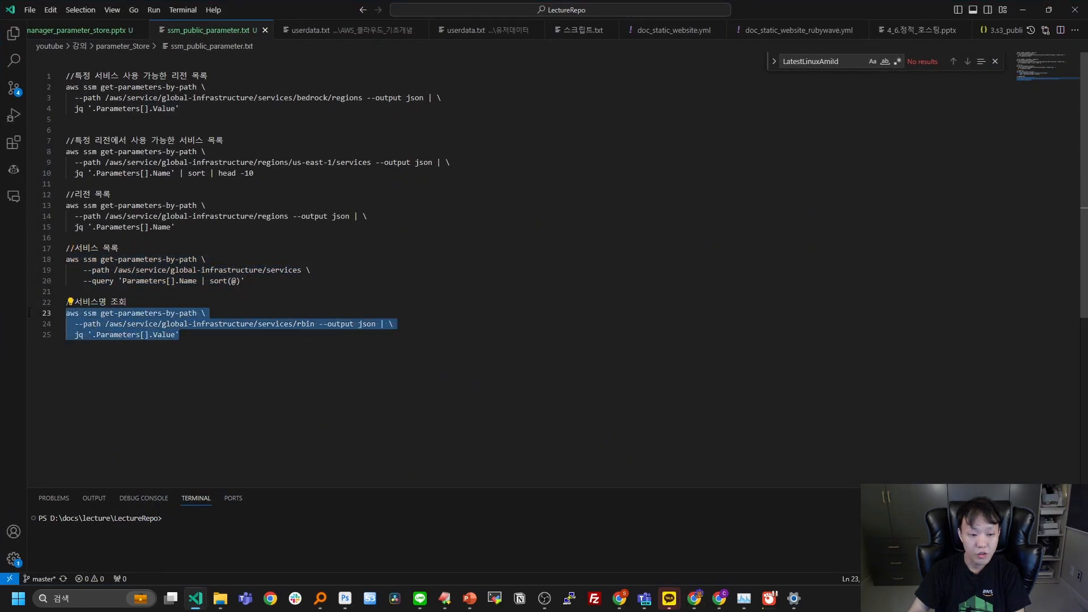
pyautogui.click(280, 352)
pyautogui.doubleClick(305, 324)
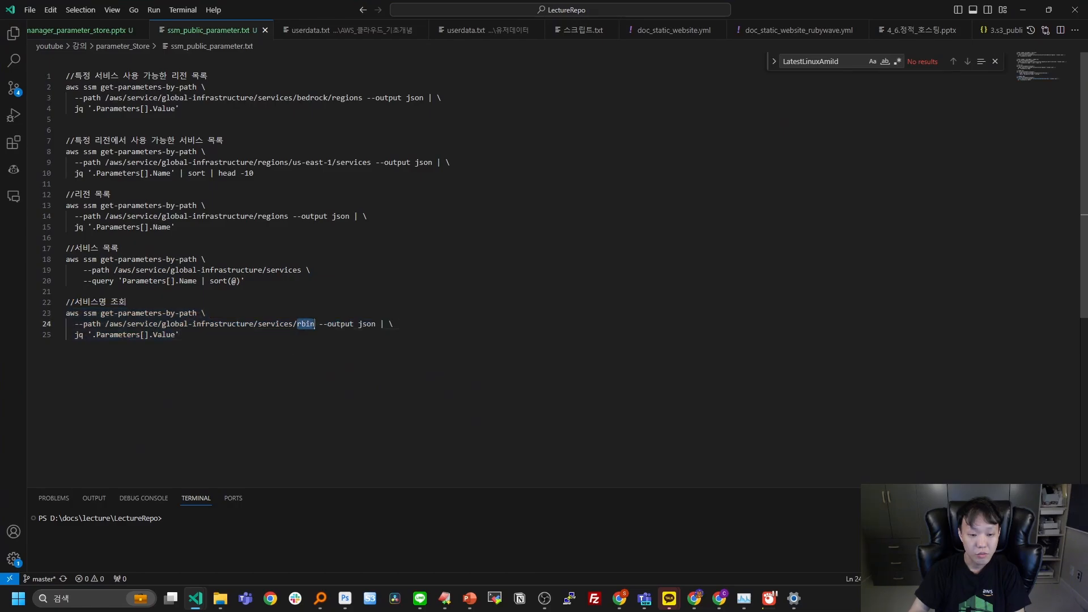
pyautogui.write('c')
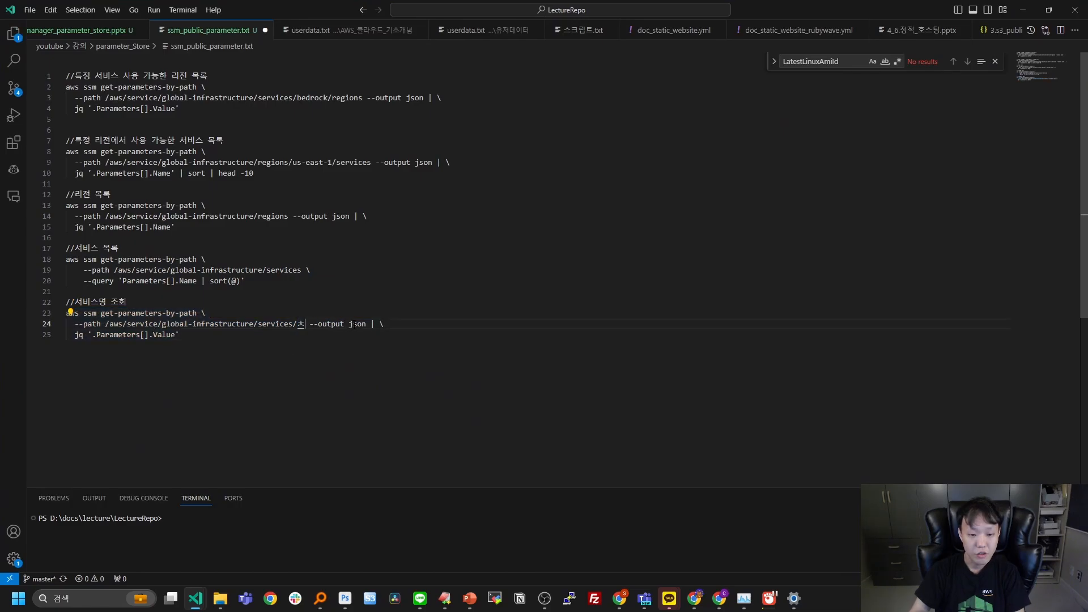
pyautogui.write('ur')
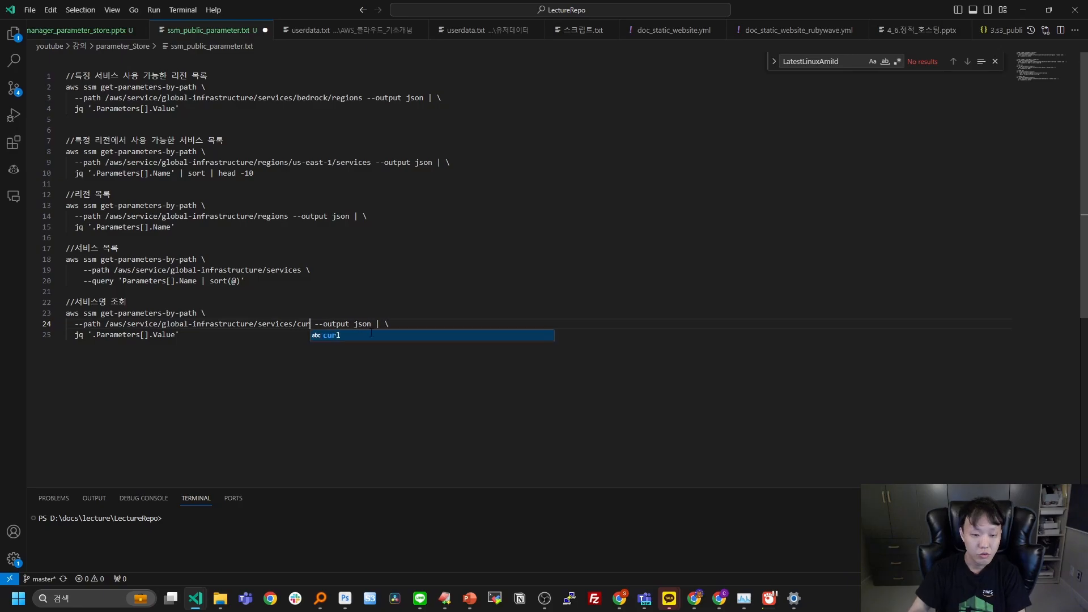
# Copy the edited cur lookup command, exit the pager in CloudShell, run the command there and check the returned service name.
pyautogui.moveTo(179, 335); pyautogui.dragTo(66, 313)
pyautogui.hotkey('ctrl', 'c')
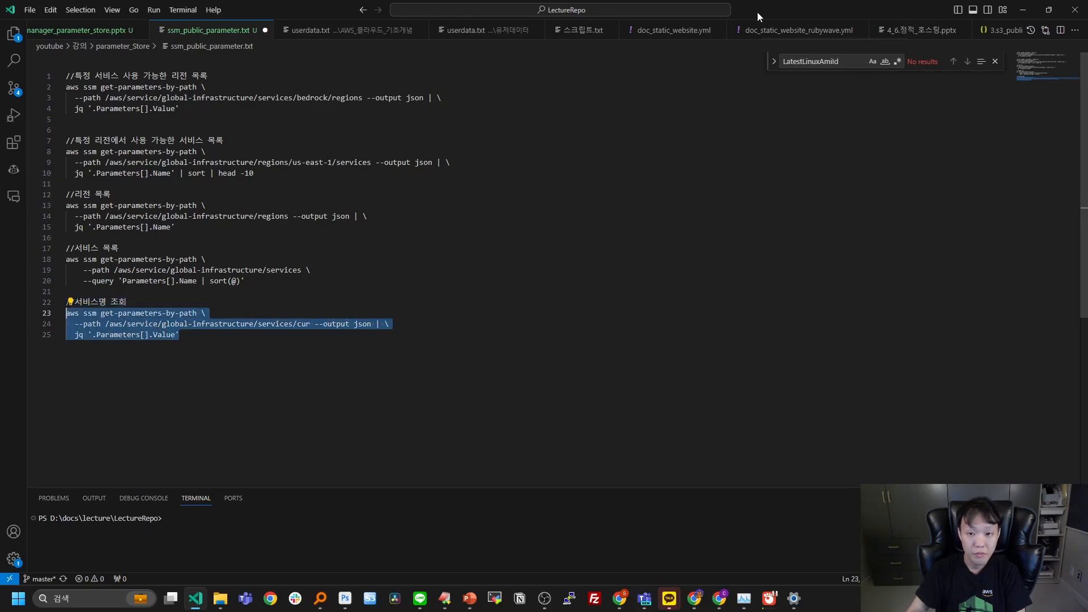
pyautogui.click(1023, 10)
pyautogui.click(507, 439)
pyautogui.press('q')
pyautogui.rightClick(530, 417)
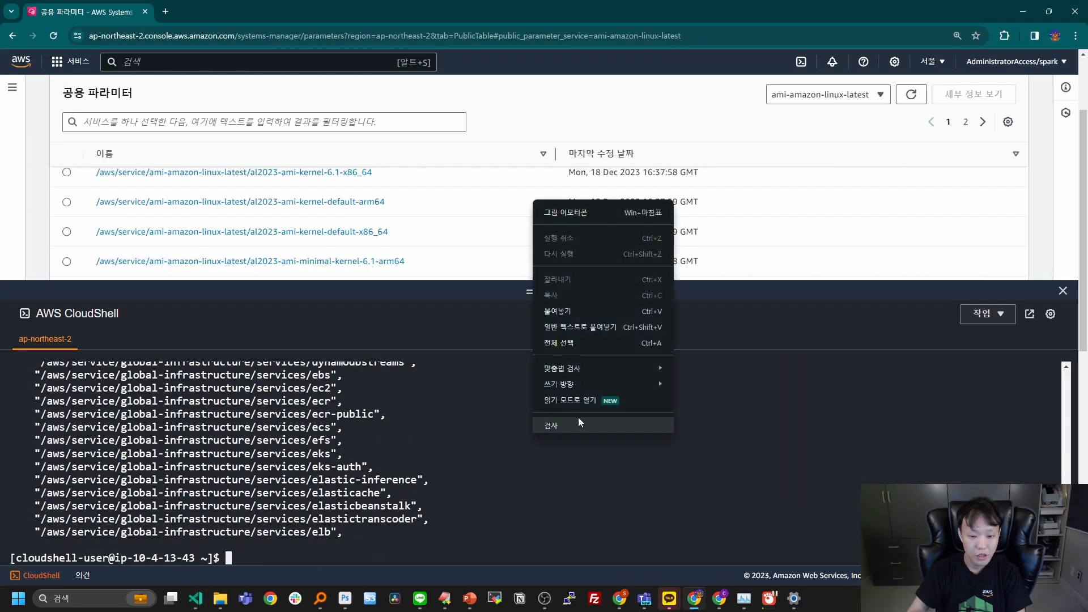
pyautogui.click(585, 318)
pyautogui.press('Return')
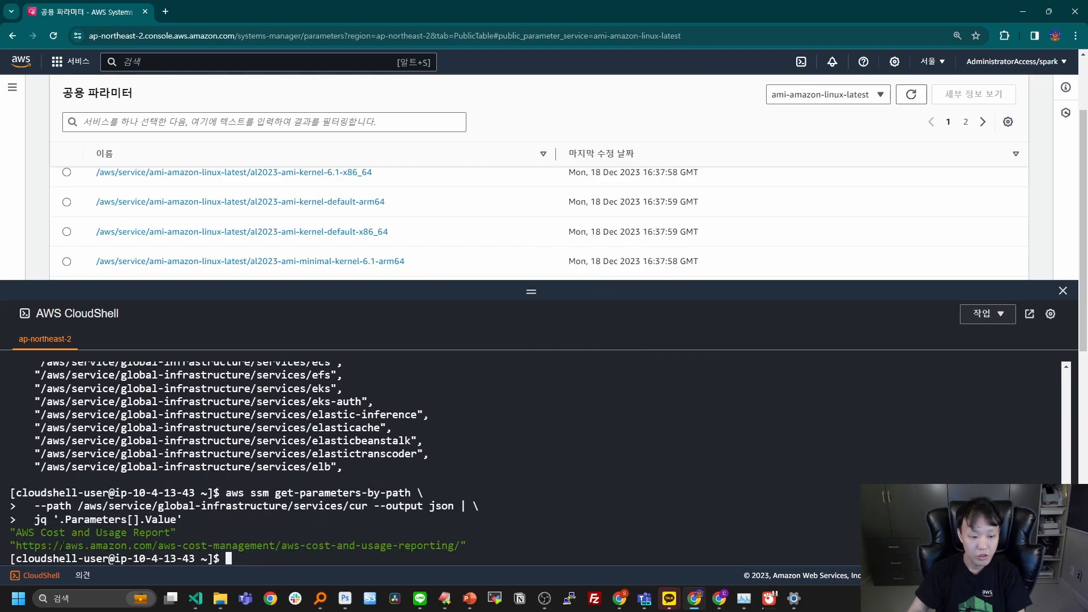
pyautogui.moveTo(16, 532); pyautogui.dragTo(170, 532)
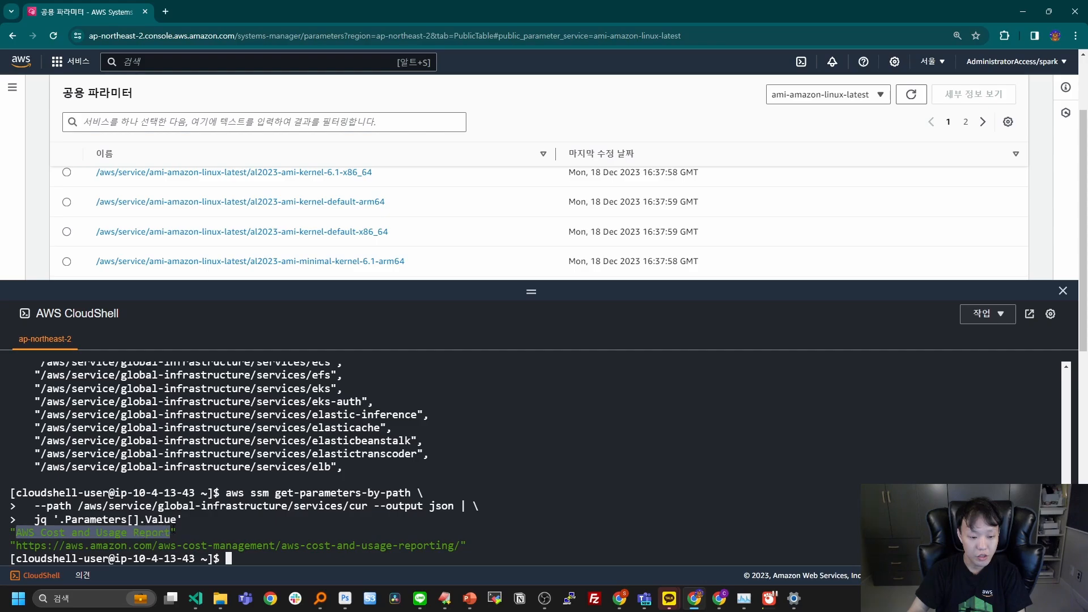
pyautogui.click(156, 533)
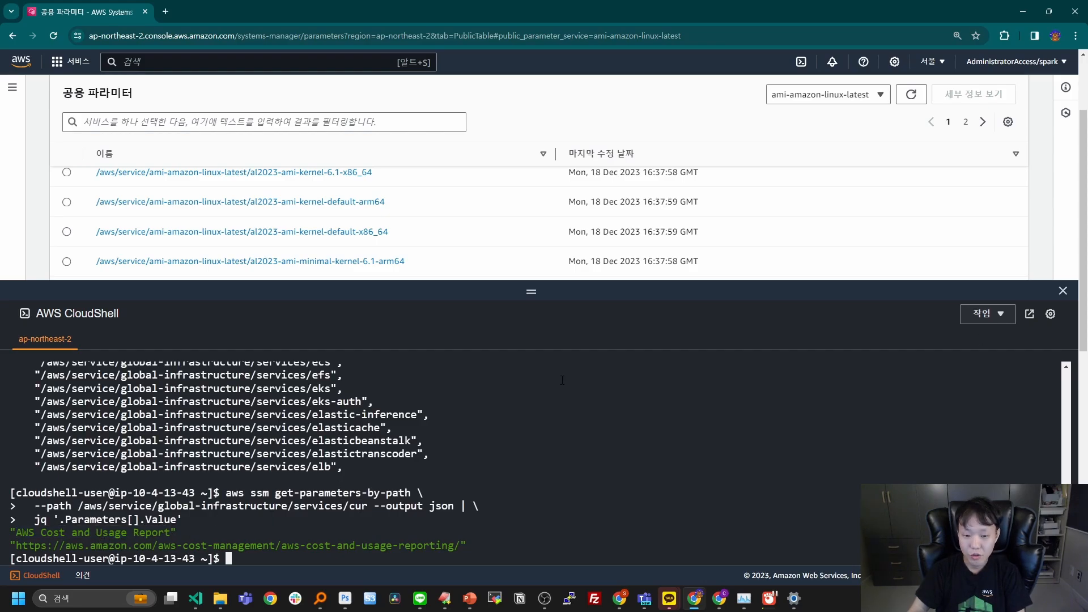
# Review the earlier service list, copy the service list command from VS Code and run it again in CloudShell.
pyautogui.scroll(10, 371, 472)
pyautogui.scroll(15, 329, 476)
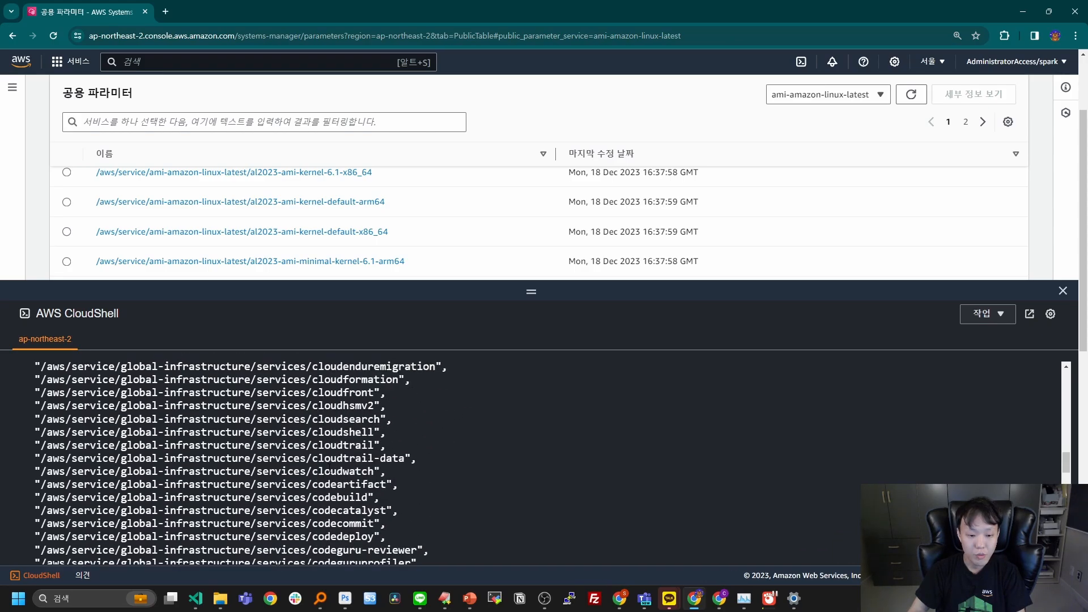
pyautogui.scroll(15, 338, 483)
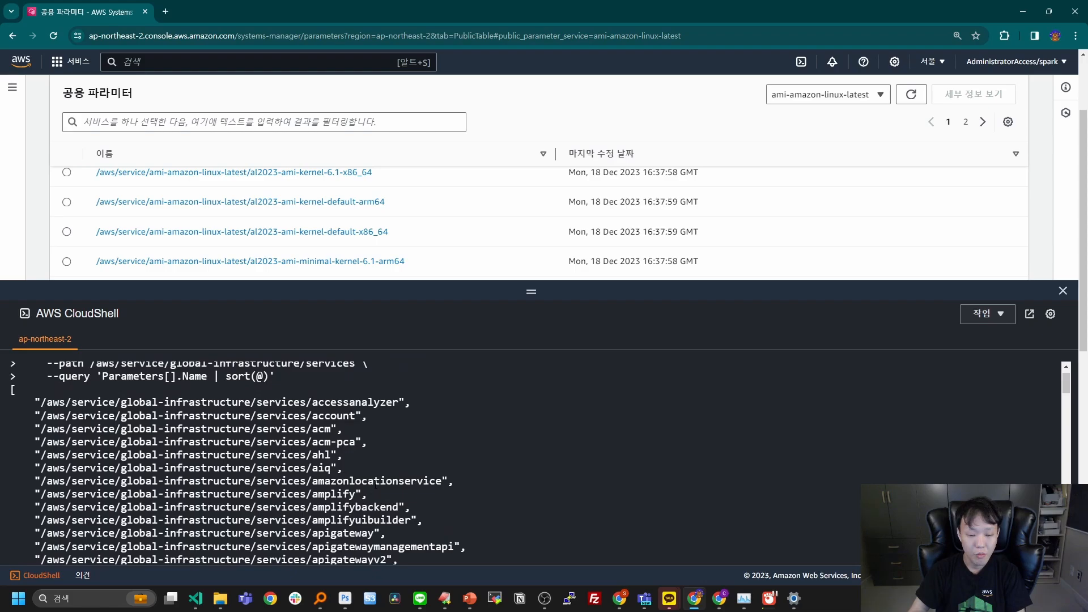
pyautogui.scroll(-8, 422, 464)
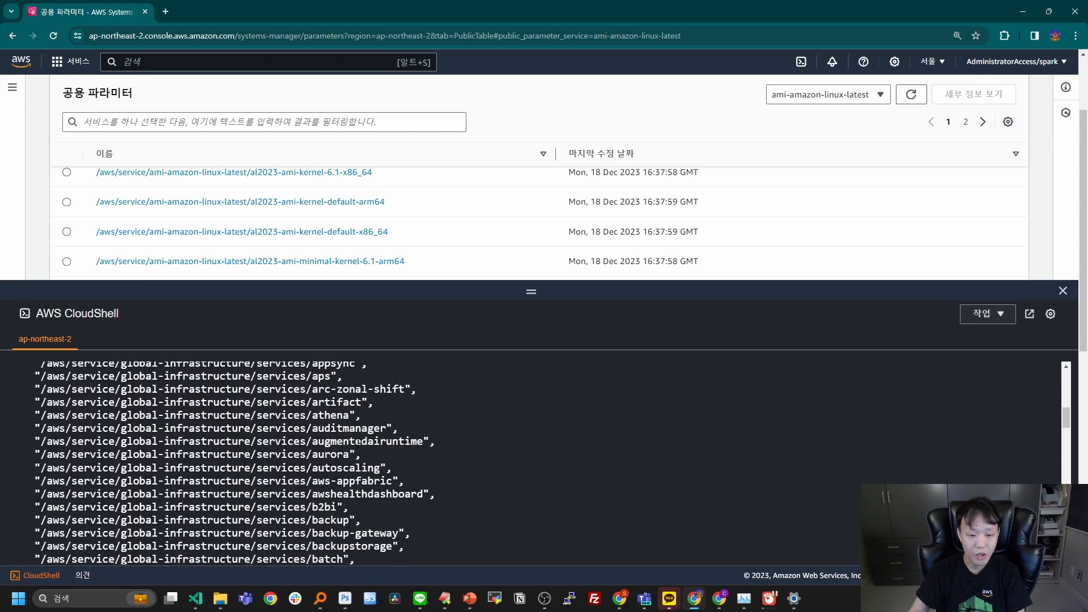
pyautogui.hotkey('alt', 'Tab')
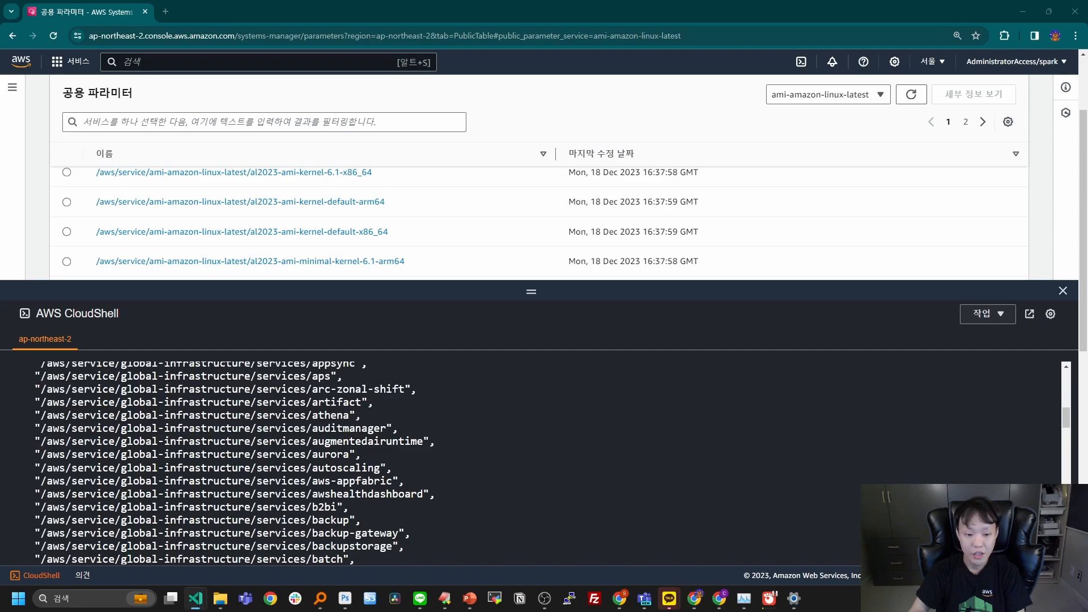
pyautogui.scroll(-20, 500, 478)
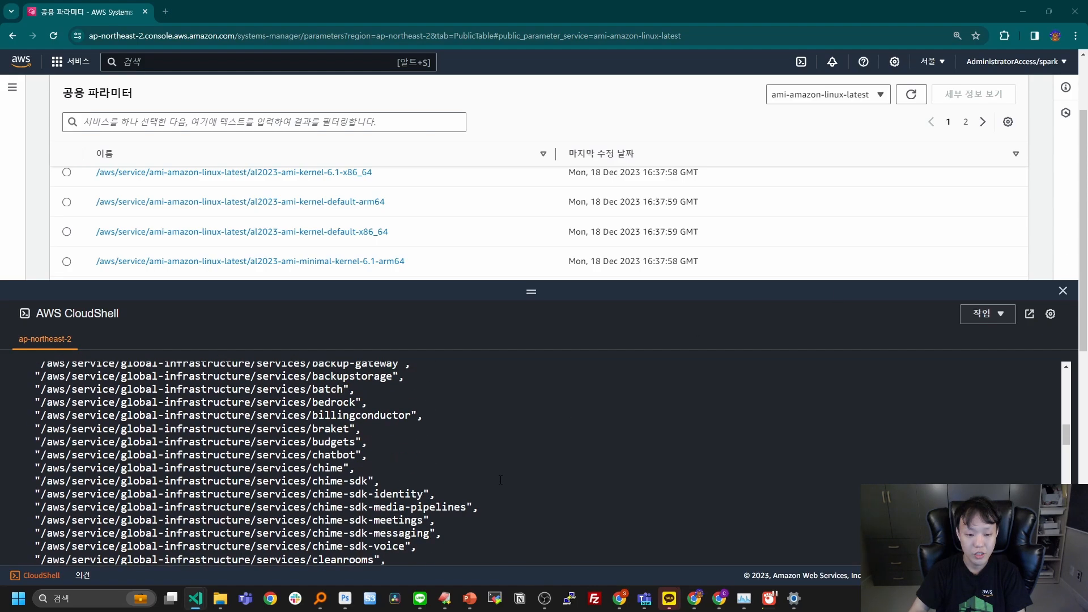
pyautogui.click(526, 424)
pyautogui.rightClick(526, 424)
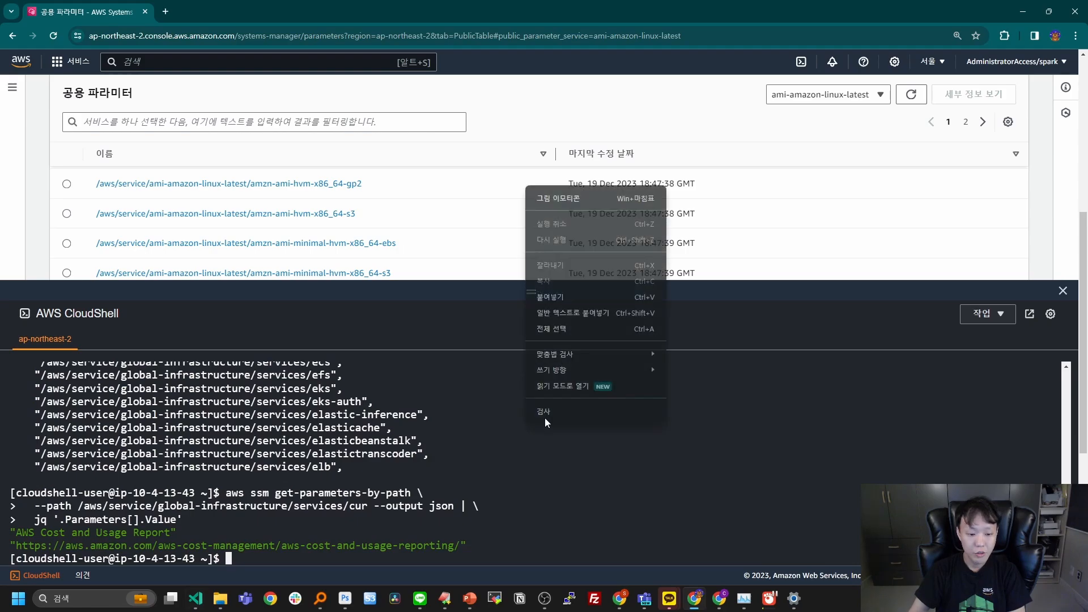
pyautogui.click(609, 300)
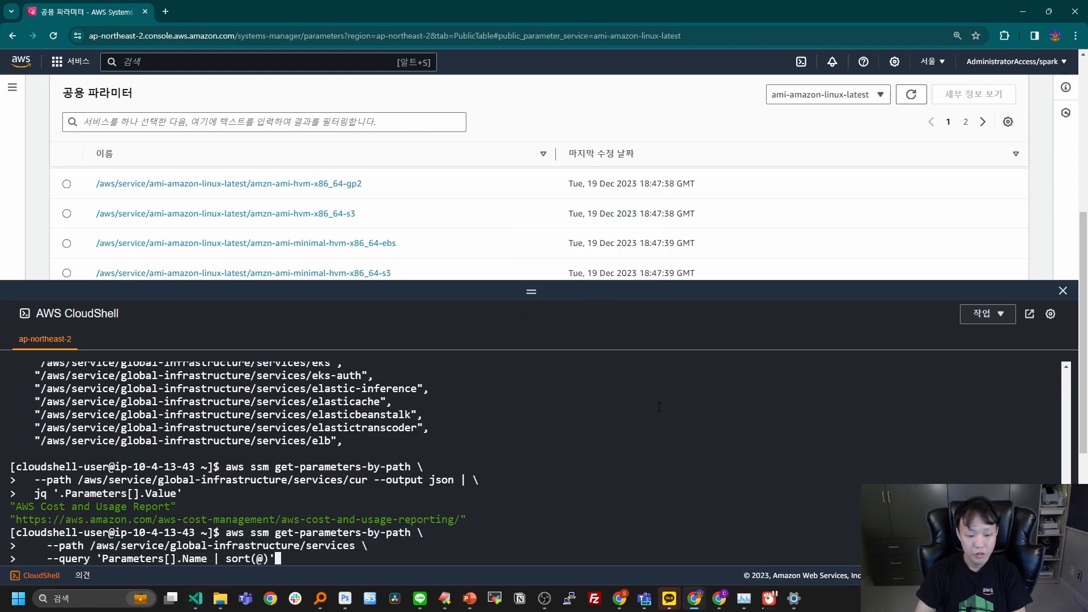
pyautogui.press('Return')
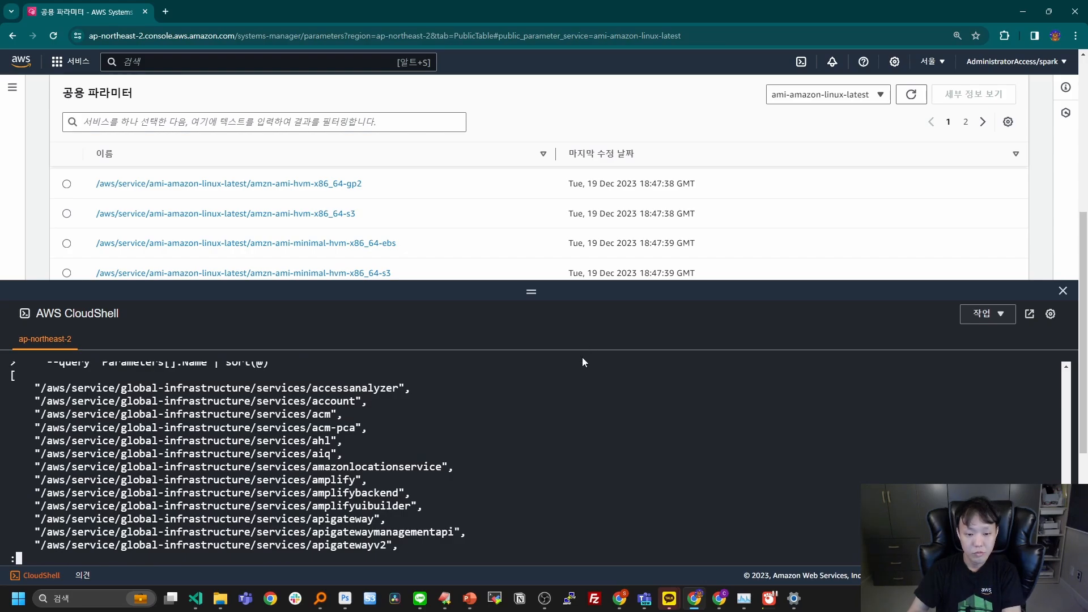
# Look through the full list of service parameter paths to its end, and exit the pager.
pyautogui.scroll(-4, 591, 431)
pyautogui.scroll(-20, 590, 431)
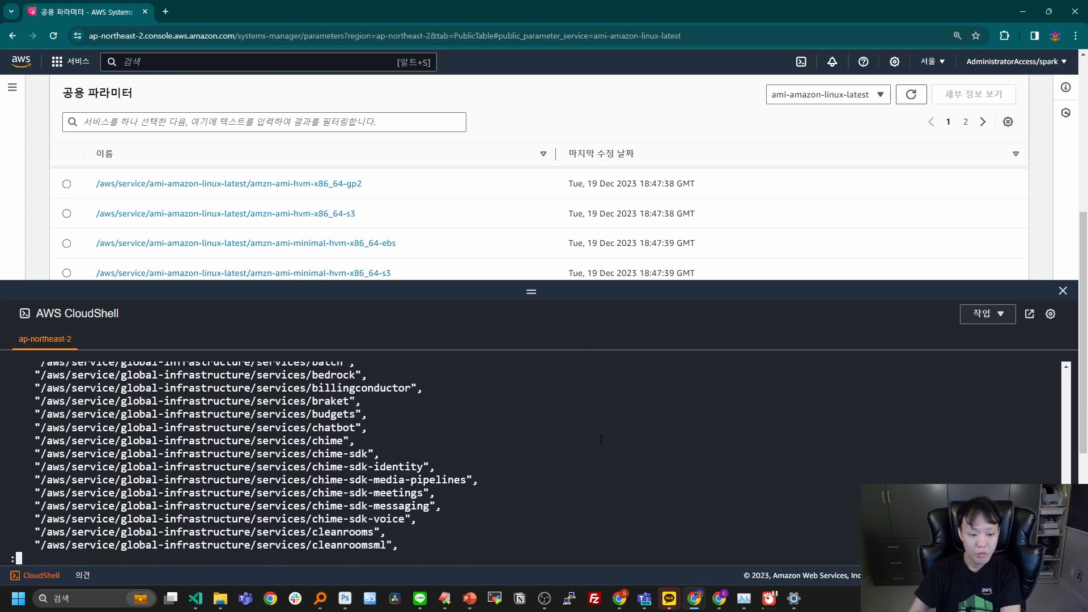
pyautogui.scroll(-19, 528, 468)
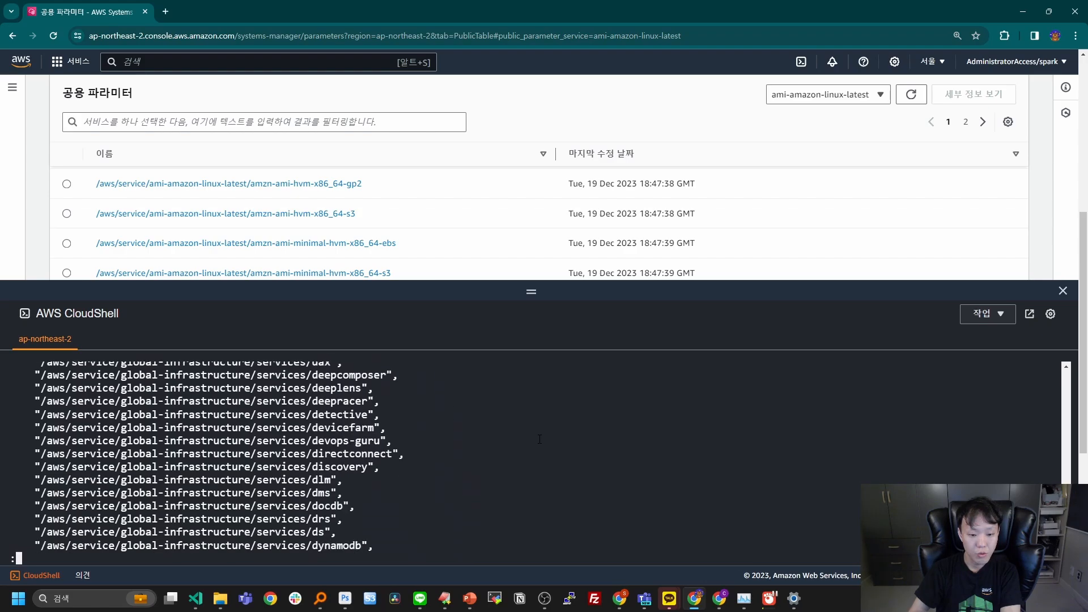
pyautogui.scroll(-20, 582, 464)
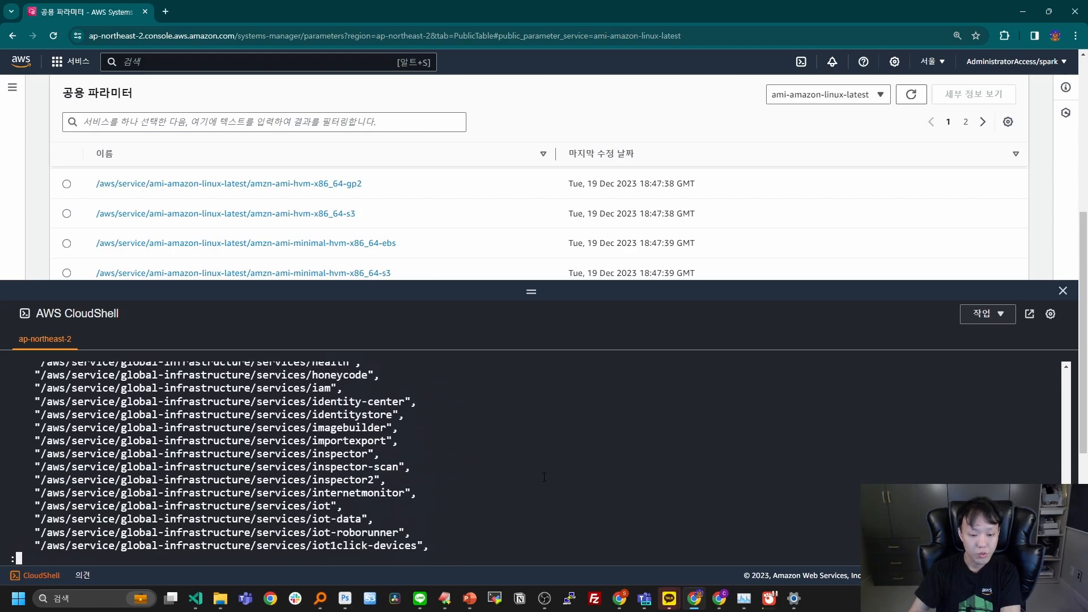
pyautogui.scroll(-20, 544, 477)
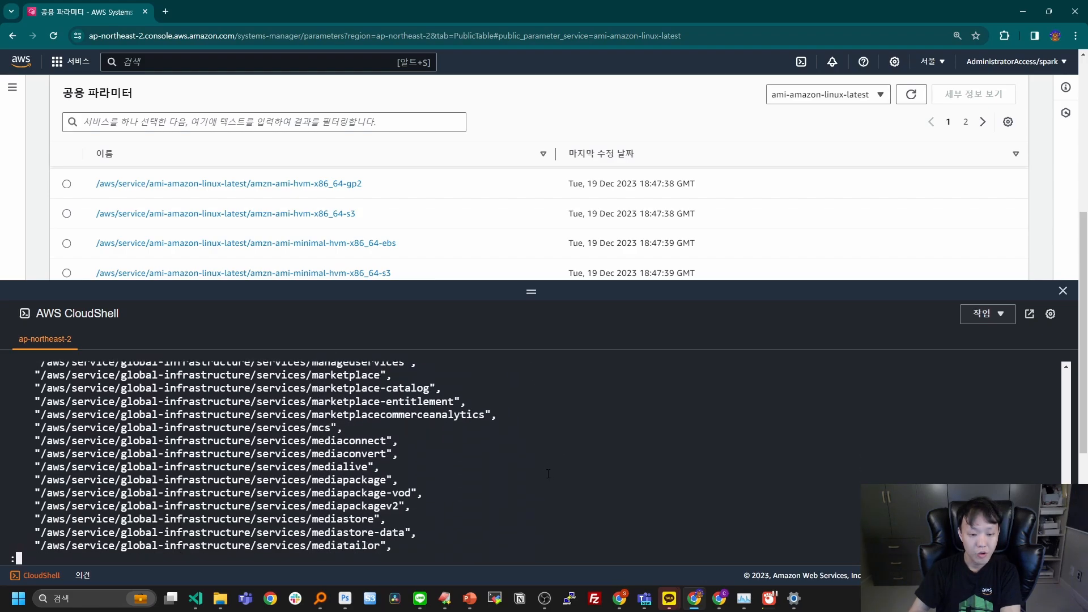
pyautogui.scroll(-2, 548, 473)
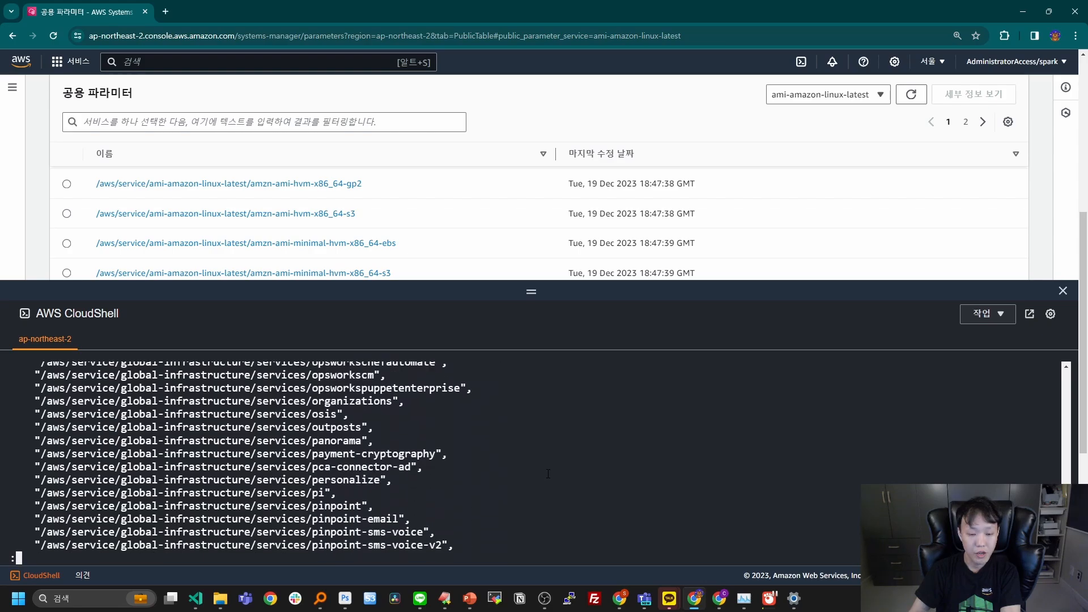
pyautogui.scroll(-11, 547, 473)
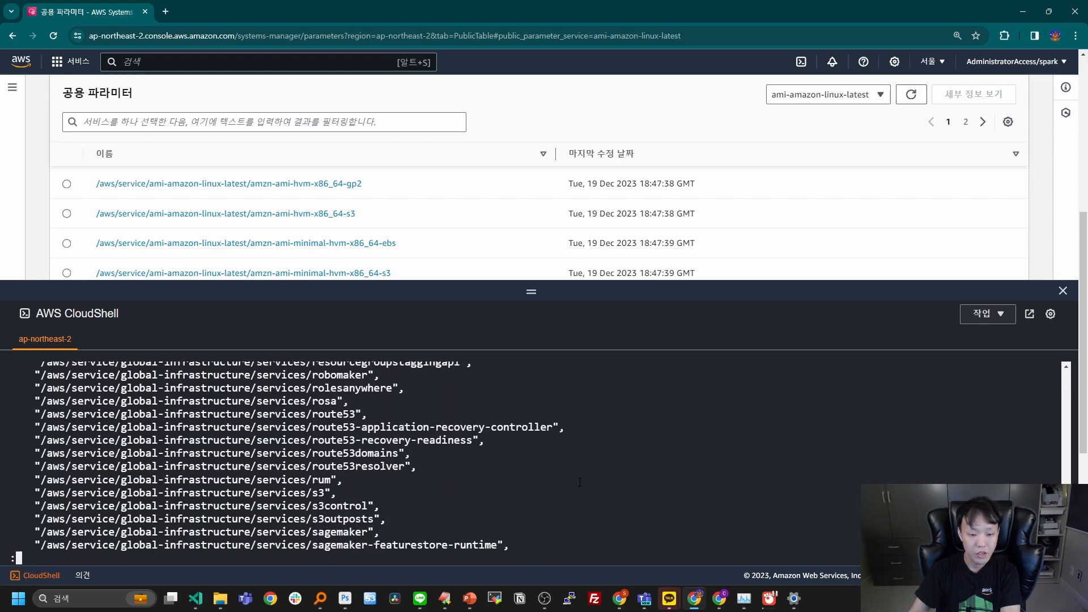
pyautogui.scroll(-15, 579, 482)
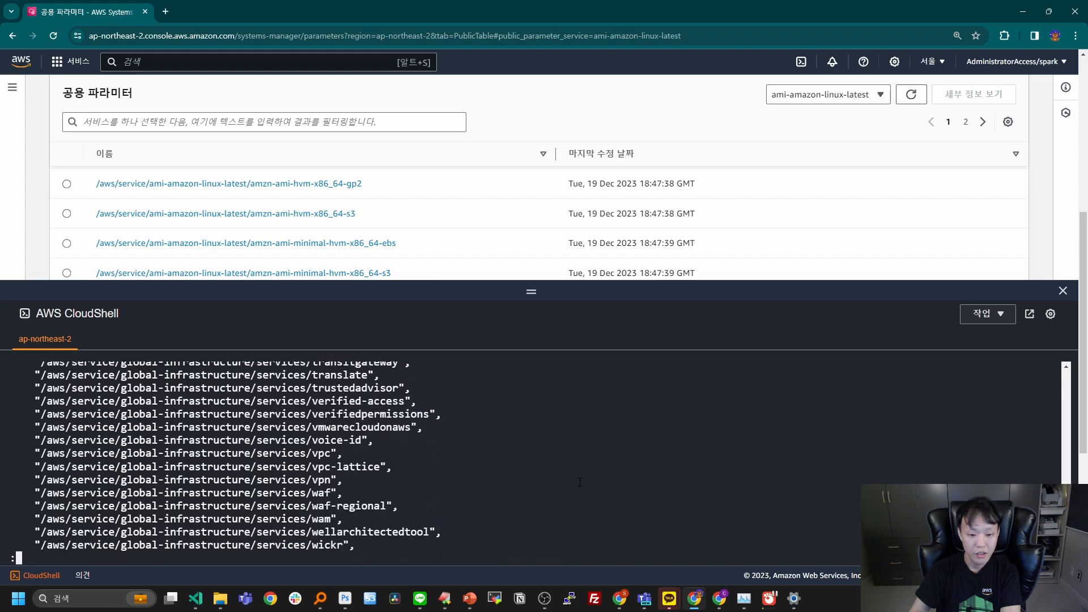
pyautogui.scroll(-3, 612, 473)
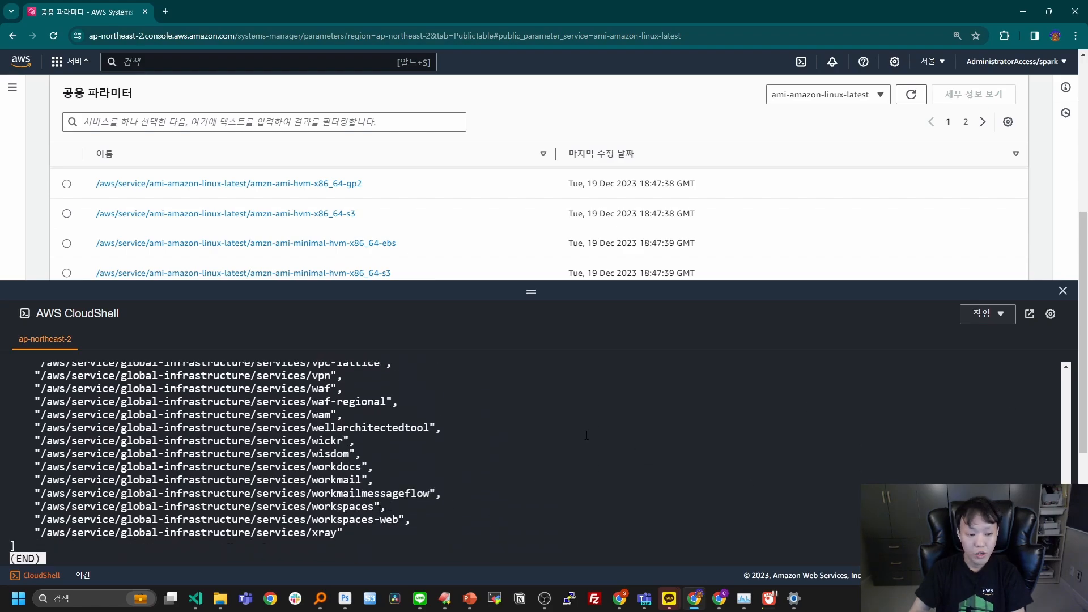
pyautogui.press('q')
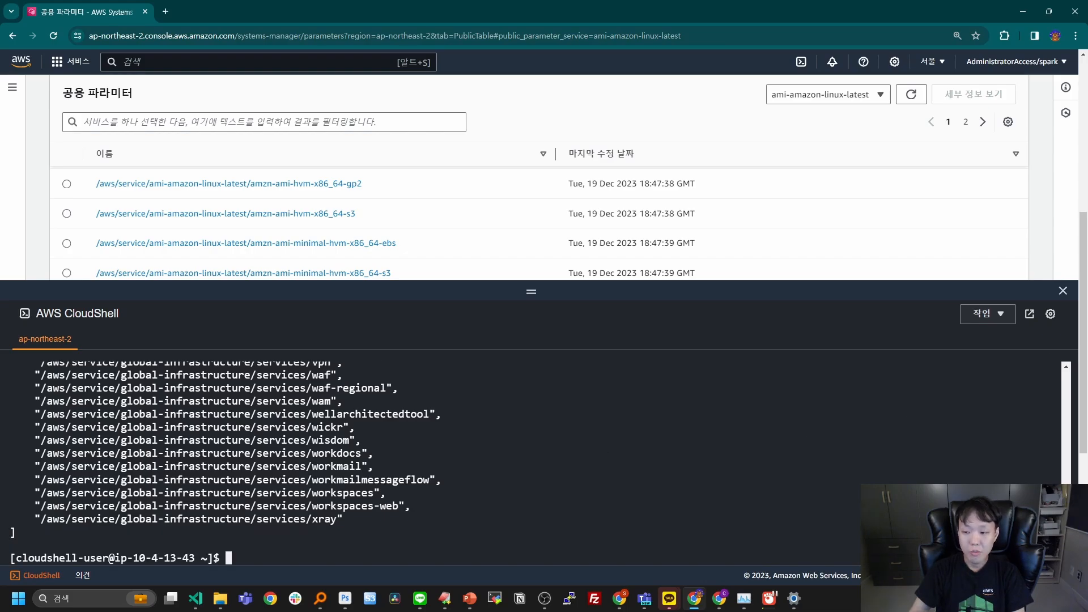
# Copy the region list command from ssm_public_parameter.txt in VS Code, run it in CloudShell and review the returned region paths.
pyautogui.hotkey('alt', 'Tab')
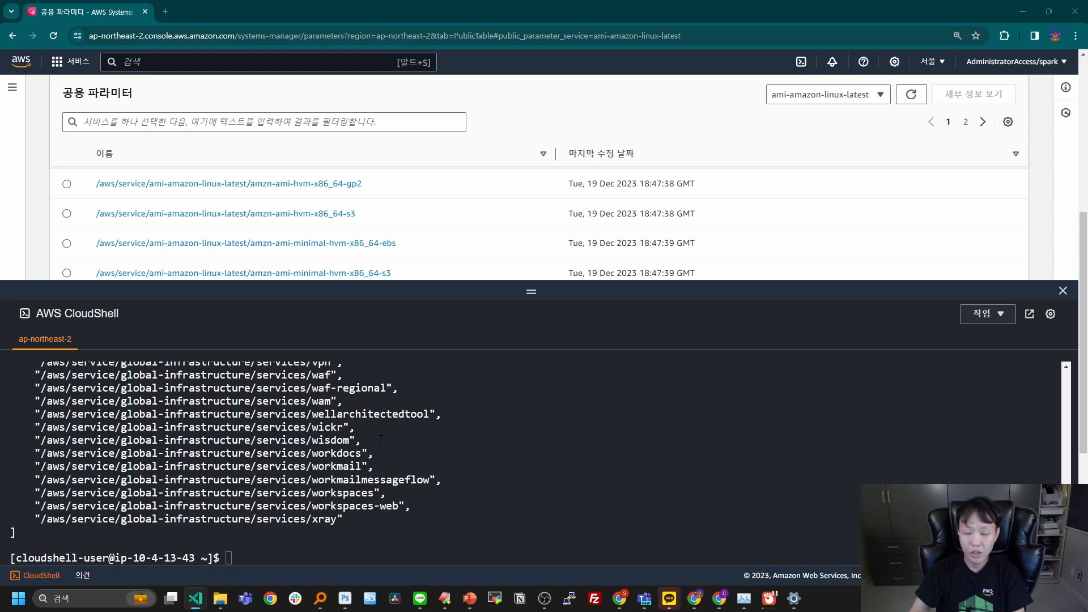
pyautogui.rightClick(443, 410)
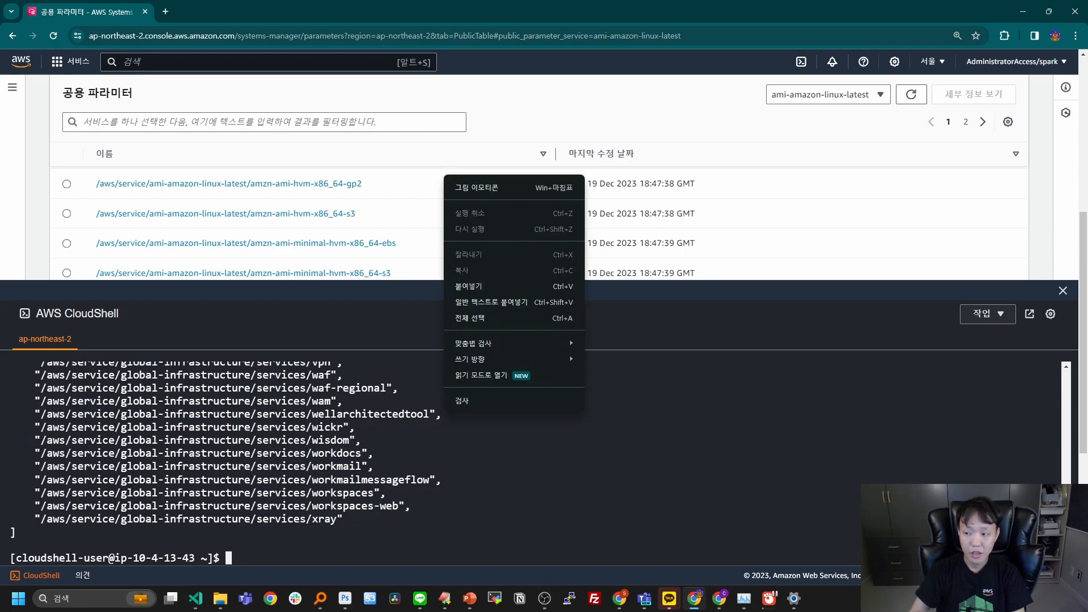
pyautogui.hotkey('alt', 'Tab')
pyautogui.moveTo(423, 373); pyautogui.dragTo(314, 351)
pyautogui.hotkey('ctrl', 'c')
pyautogui.moveTo(682, 155); pyautogui.dragTo(1087, 155)
pyautogui.click(543, 433)
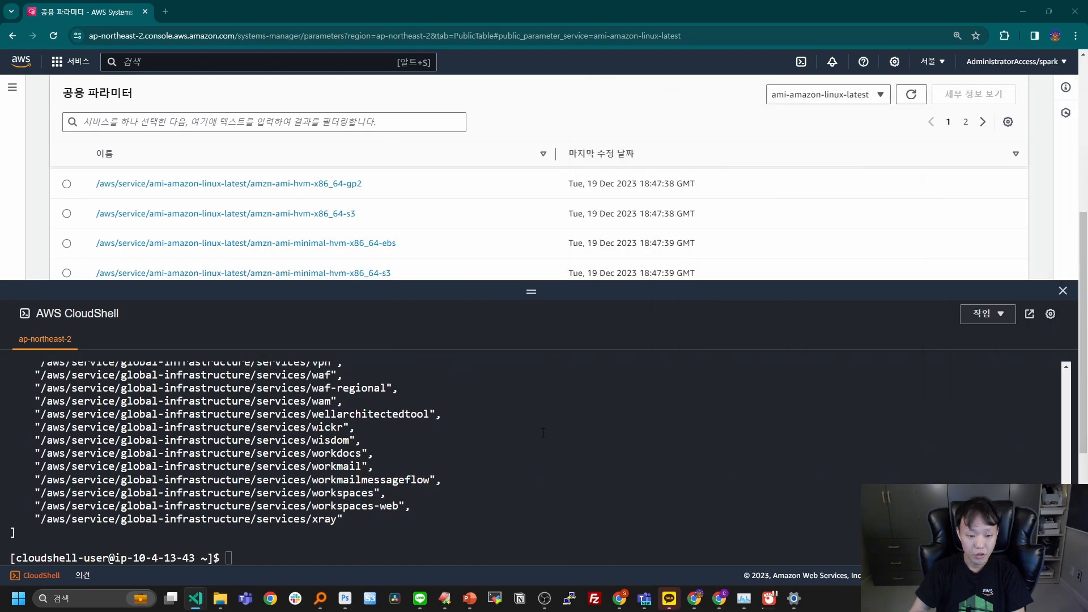
pyautogui.rightClick(480, 415)
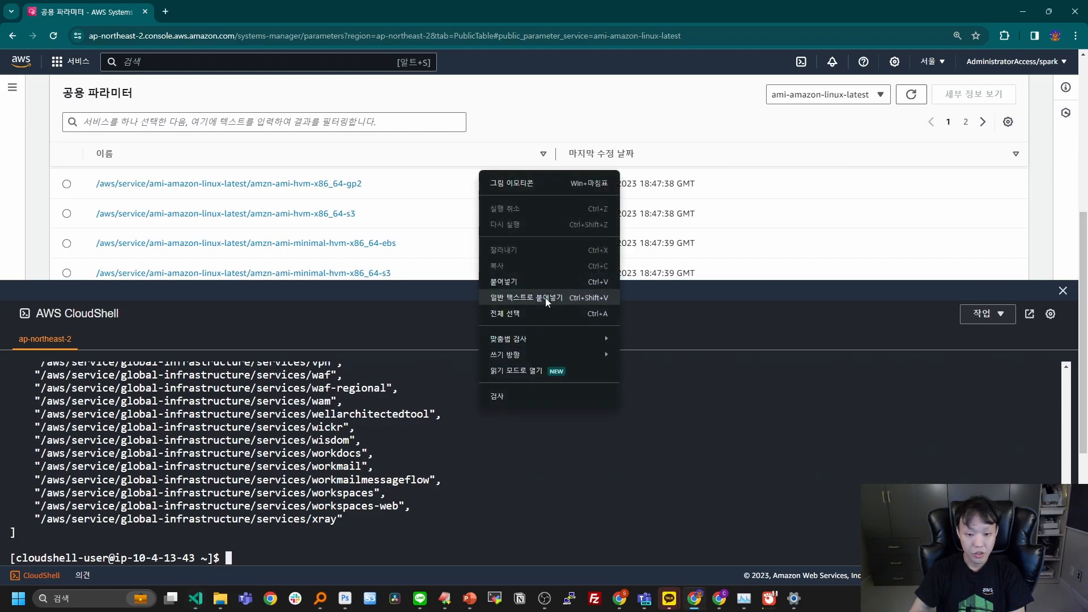
pyautogui.click(549, 287)
pyautogui.press('Return')
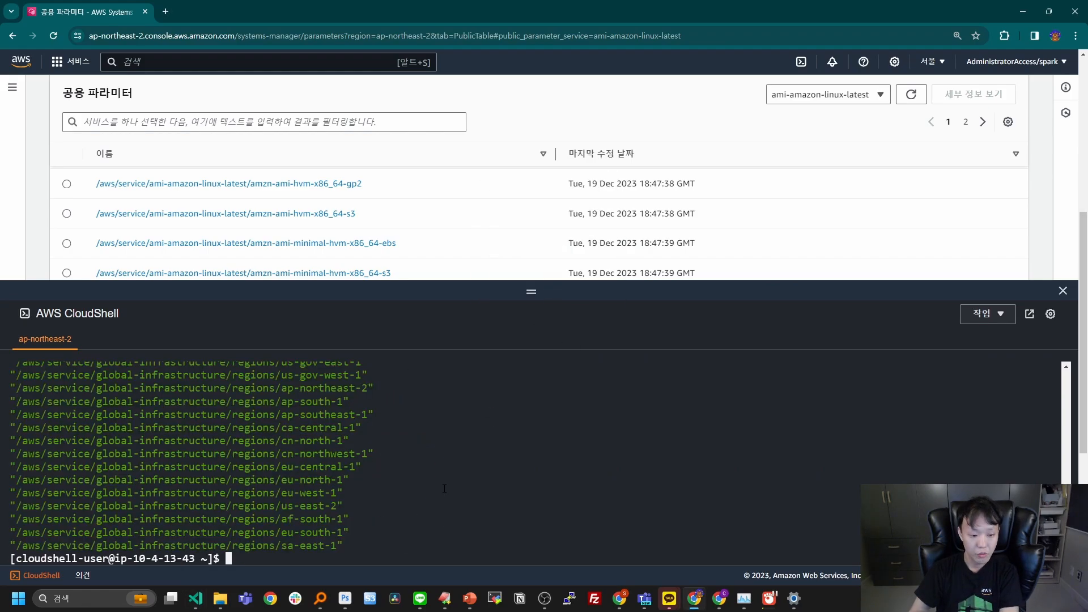
pyautogui.press('Return')
pyautogui.scroll(3, 420, 492)
pyautogui.scroll(5, 419, 493)
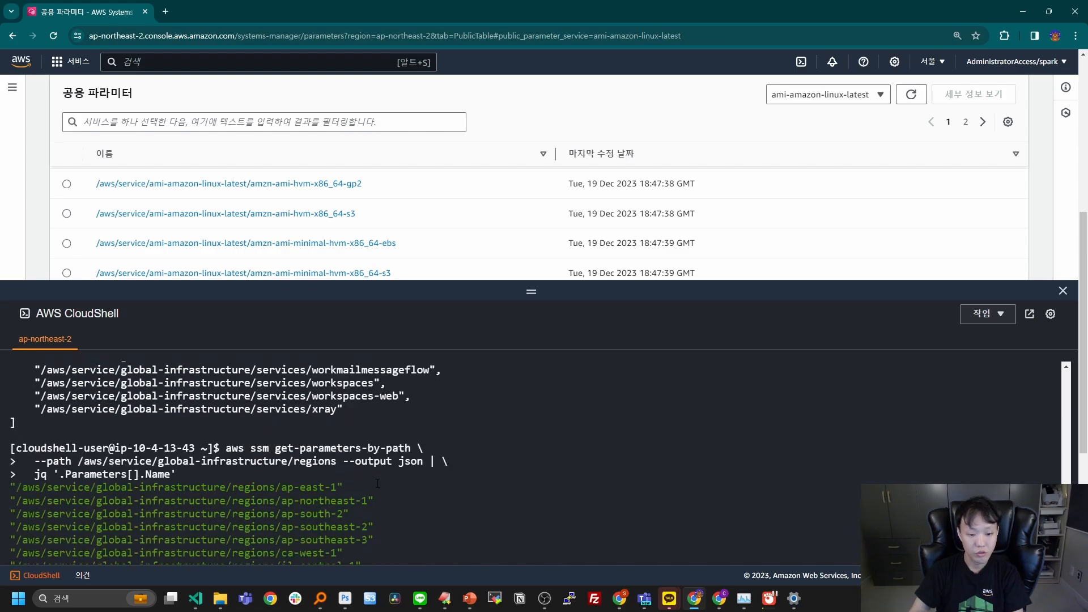
pyautogui.scroll(-9, 419, 492)
# Switch to VS Code, copy the command listing the regions that support bedrock, and run it in CloudShell.
pyautogui.hotkey('alt', 'Tab')
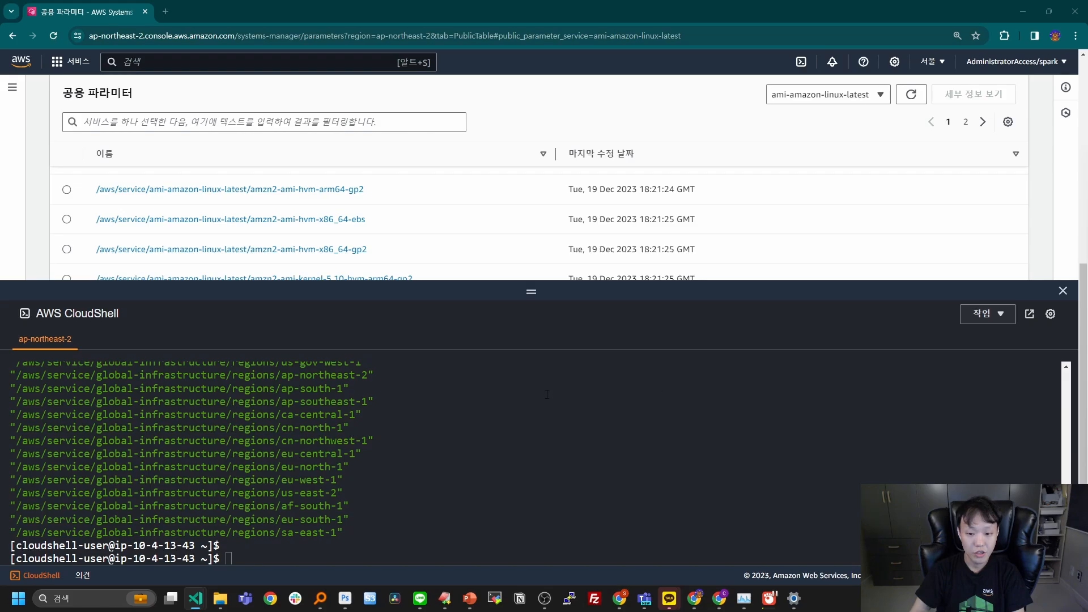
pyautogui.moveTo(1087, 177); pyautogui.dragTo(714, 190)
pyautogui.click(509, 270)
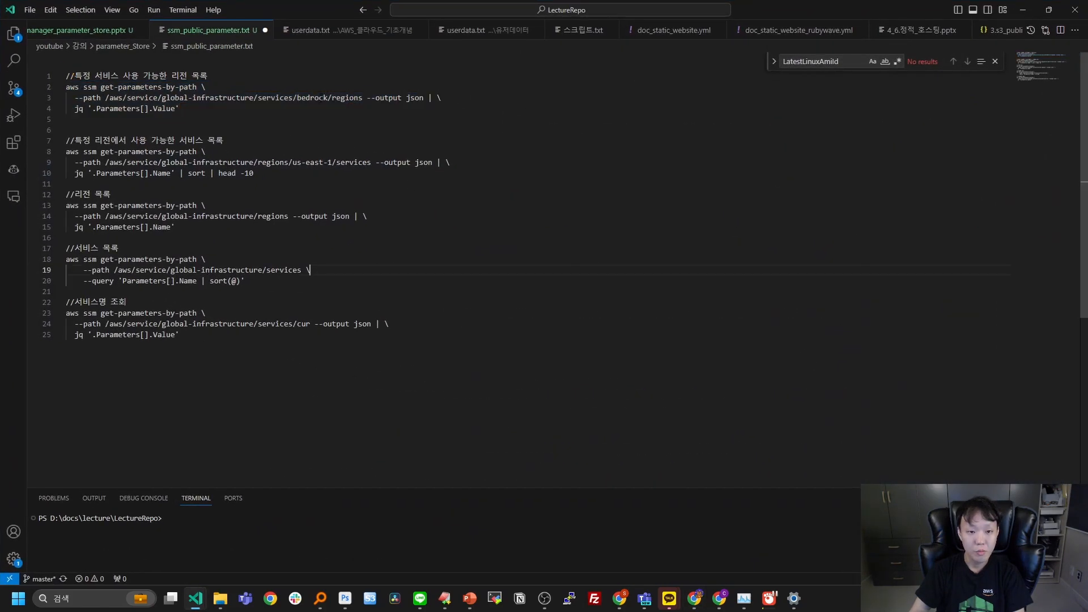
pyautogui.doubleClick(311, 98)
pyautogui.moveTo(305, 109); pyautogui.dragTo(45, 85)
pyautogui.hotkey('ctrl', 'c')
pyautogui.hotkey('alt', 'Tab')
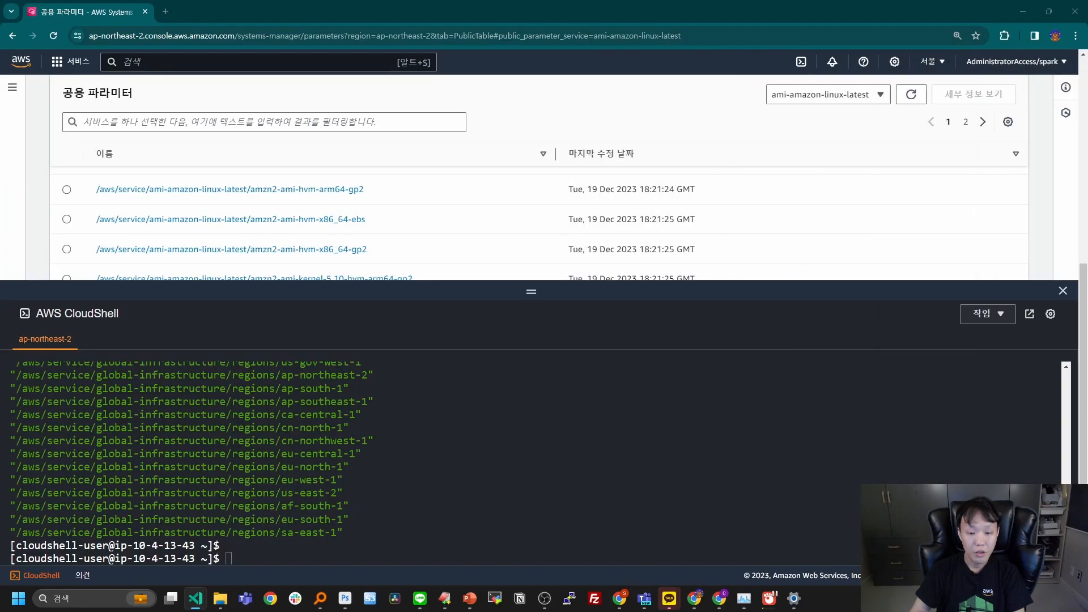
pyautogui.rightClick(584, 393)
pyautogui.click(645, 265)
pyautogui.press('Return')
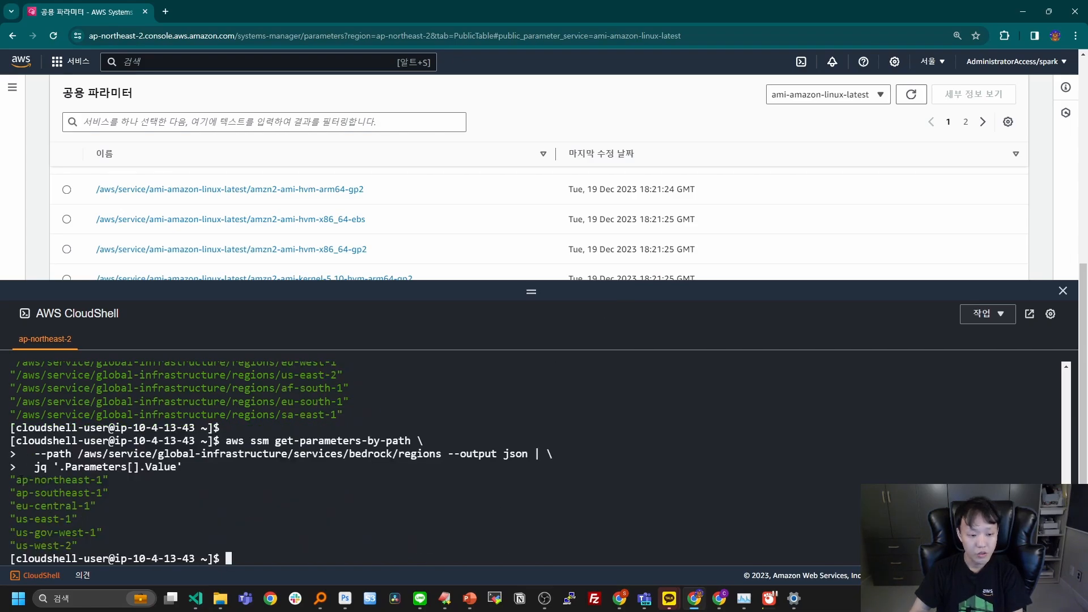
# Highlight the bedrock regions returned in CloudShell, starting with ap-northeast-1 and continuing with ap-southeast-1 through us-west-2.
pyautogui.moveTo(16, 479); pyautogui.dragTo(128, 480)
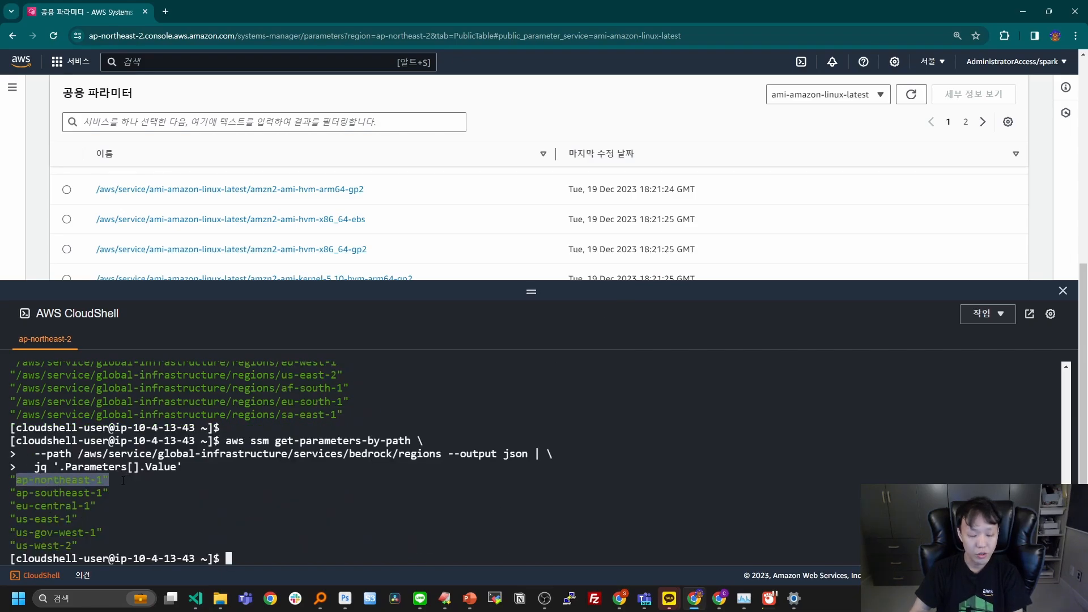
pyautogui.moveTo(28, 492); pyautogui.dragTo(116, 545)
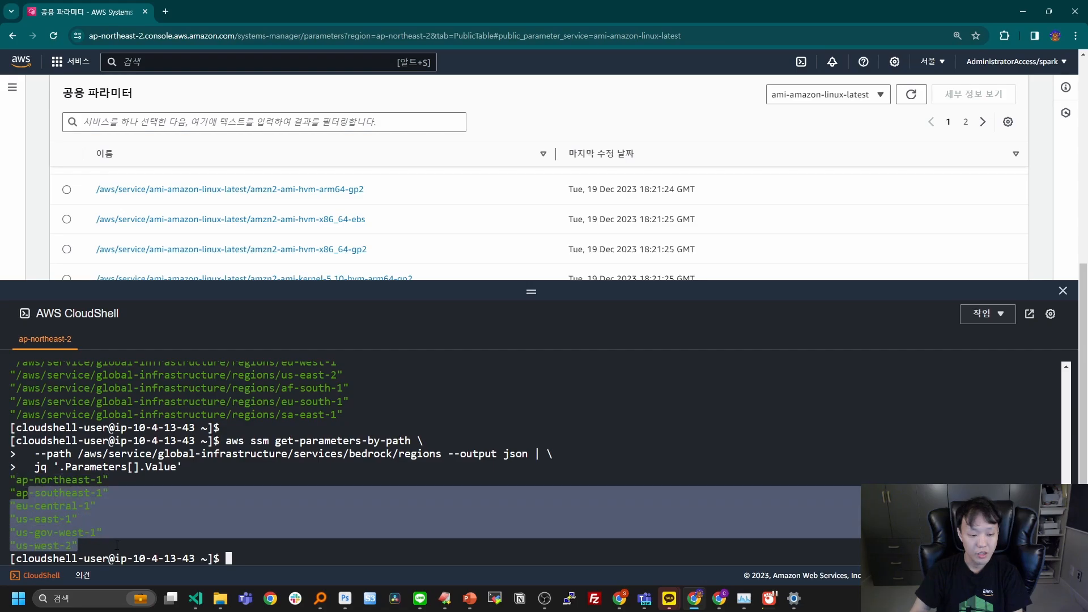
pyautogui.click(112, 545)
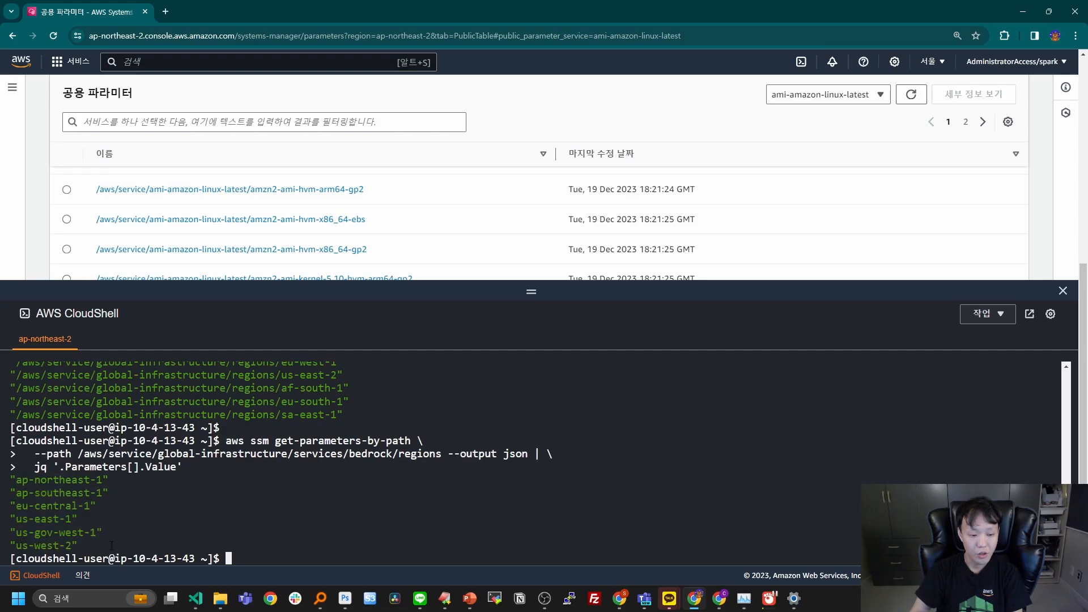
pyautogui.moveTo(95, 544); pyautogui.dragTo(12, 492)
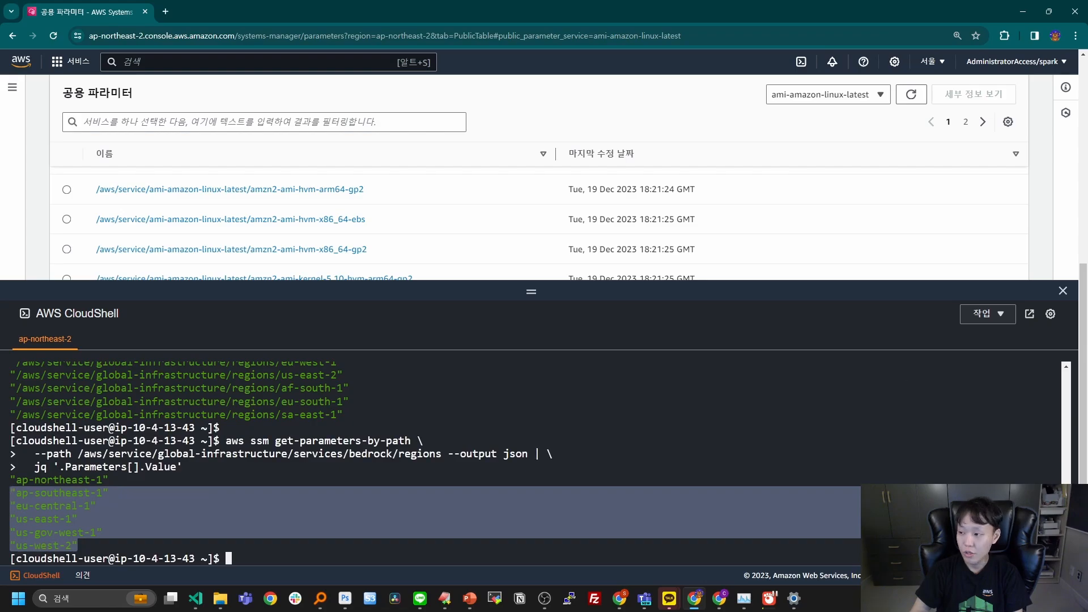
pyautogui.hotkey('alt', 'Tab')
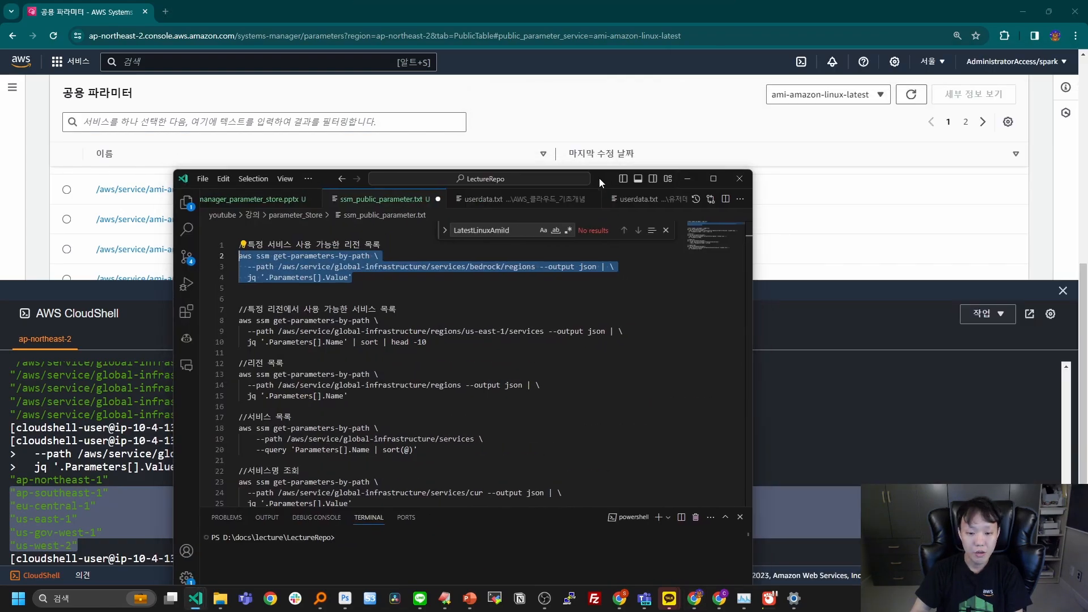
pyautogui.moveTo(601, 178); pyautogui.dragTo(599, 178)
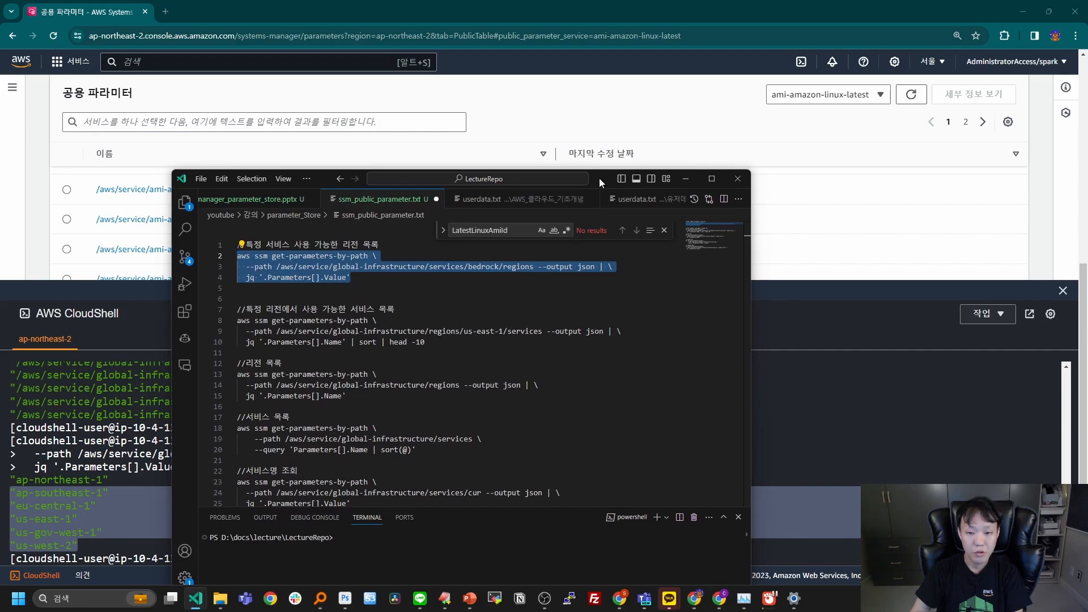
pyautogui.click(787, 321)
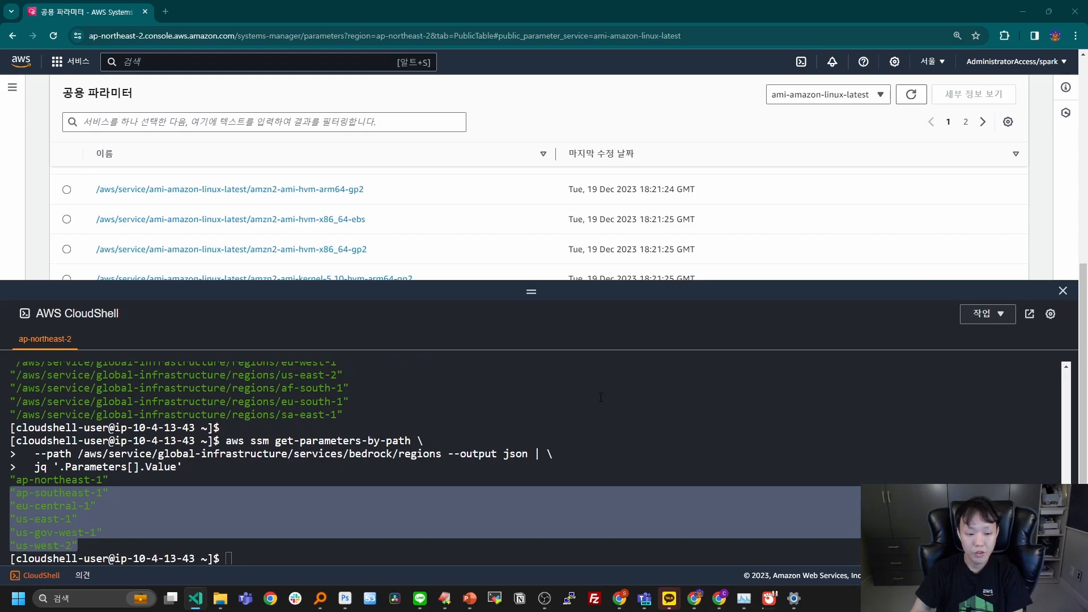
# Switch to the PowerPoint slide show, circle the 3,000 TPS and 10,000 TPS limits with the pen, and leave annotation.
pyautogui.moveTo(468, 604)
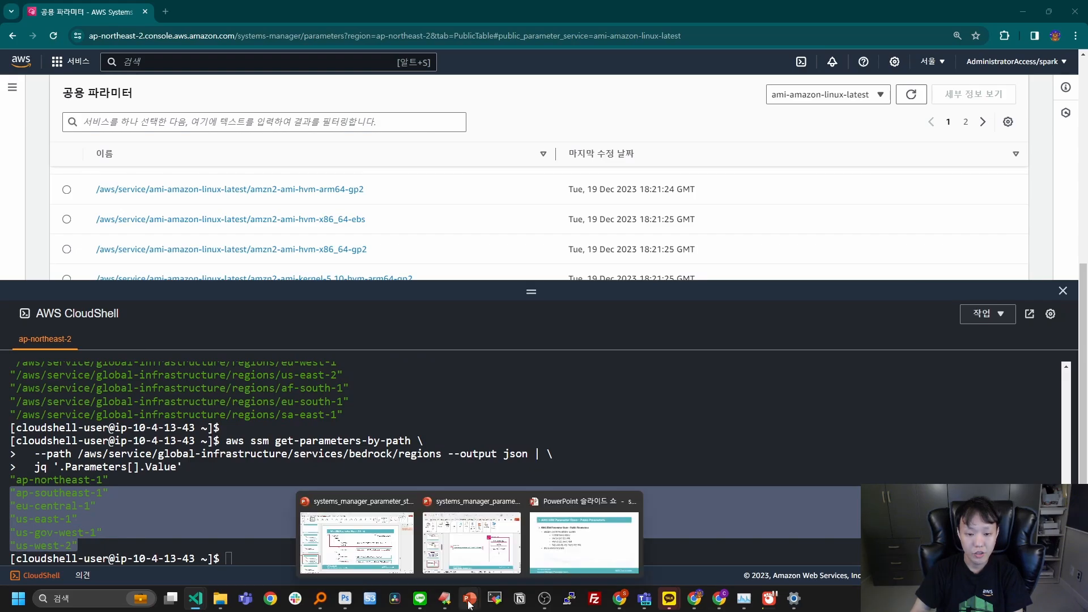
pyautogui.click(583, 541)
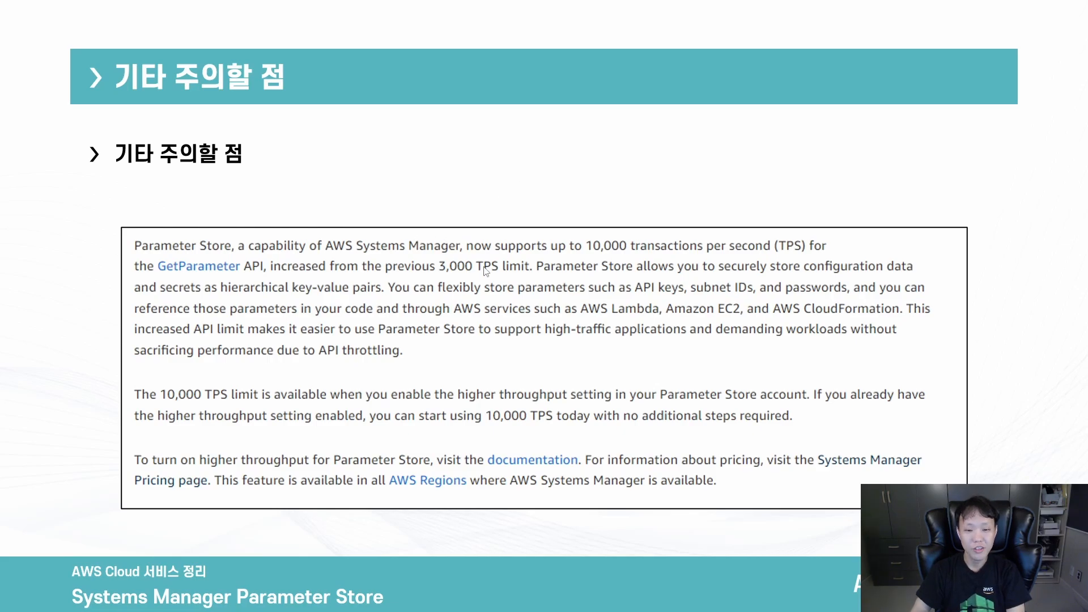
pyautogui.moveTo(498, 290)
pyautogui.mouseDown()
pyautogui.moveTo(513, 278)
pyautogui.moveTo(498, 241)
pyautogui.moveTo(474, 309)
pyautogui.mouseUp()
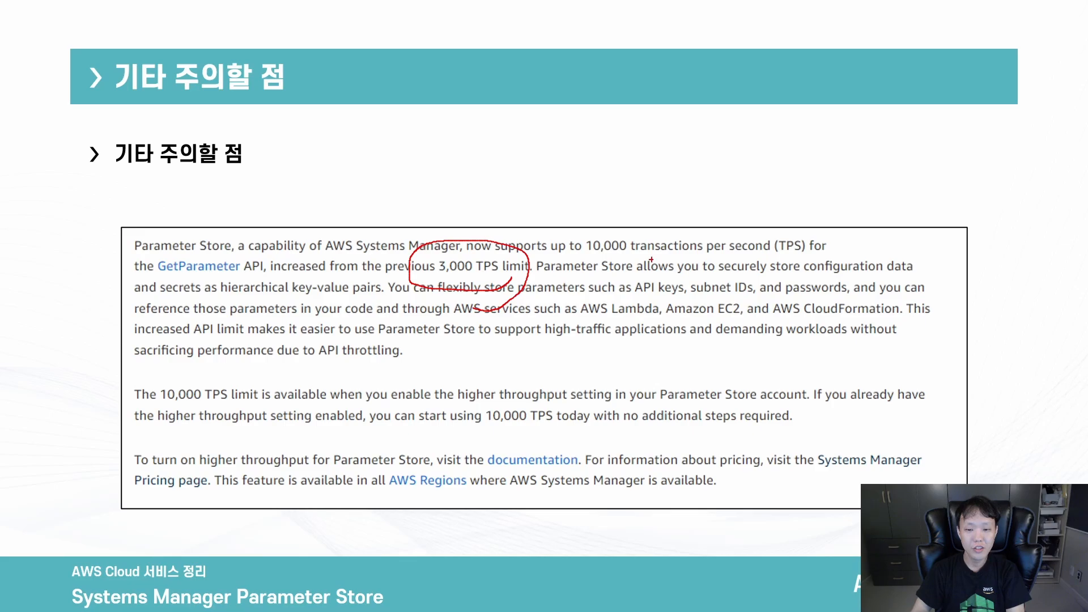
pyautogui.moveTo(651, 257)
pyautogui.mouseDown()
pyautogui.moveTo(558, 233)
pyautogui.moveTo(654, 207)
pyautogui.moveTo(634, 265)
pyautogui.mouseUp()
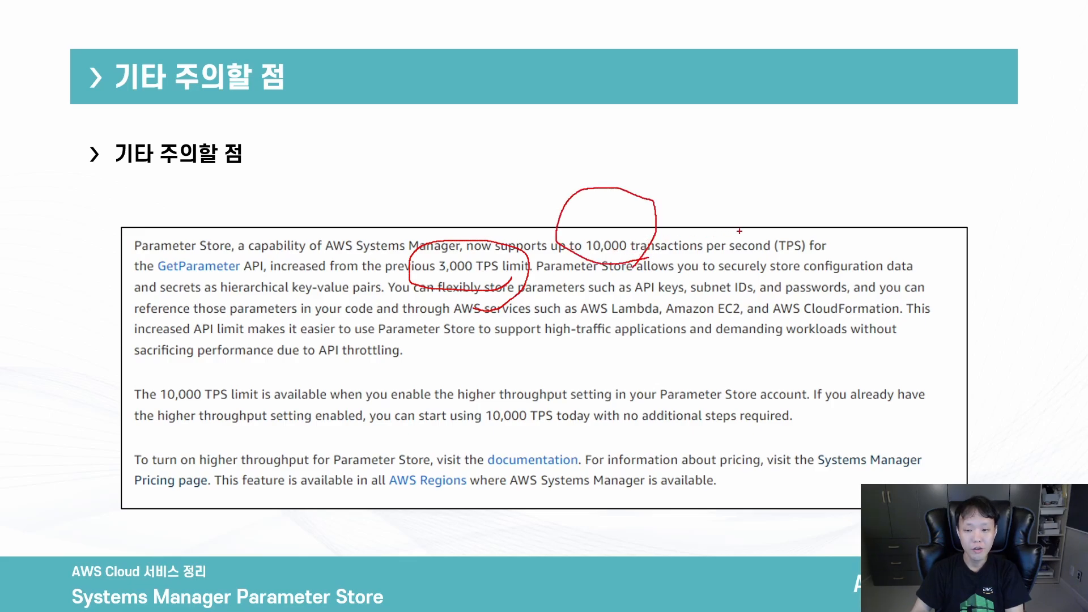
pyautogui.press('Escape')
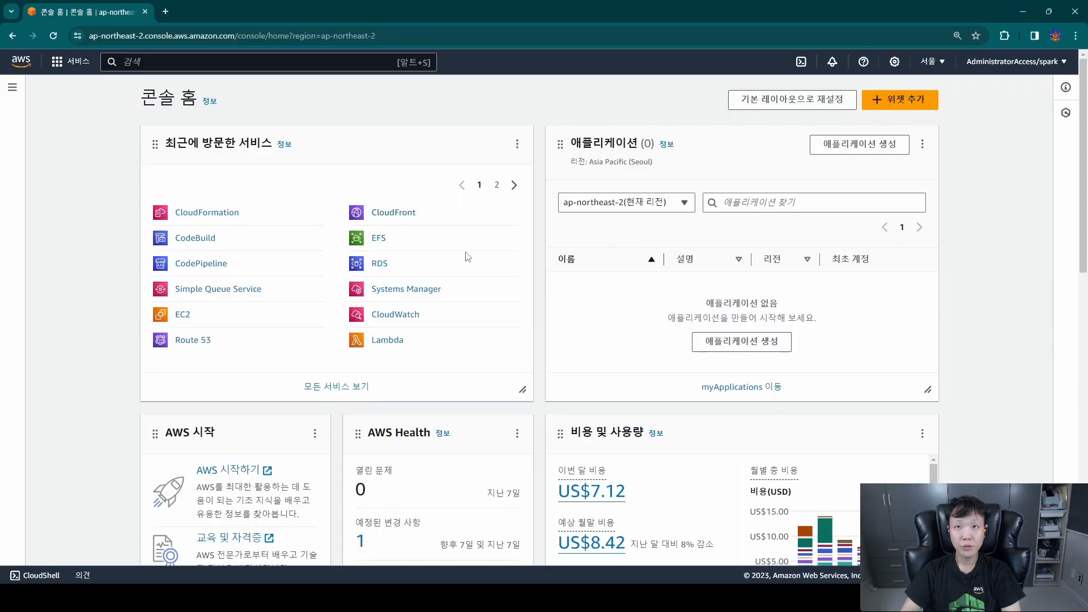
# Open CloudFormation from the AWS console home and start creating a new stack.
pyautogui.click(223, 213)
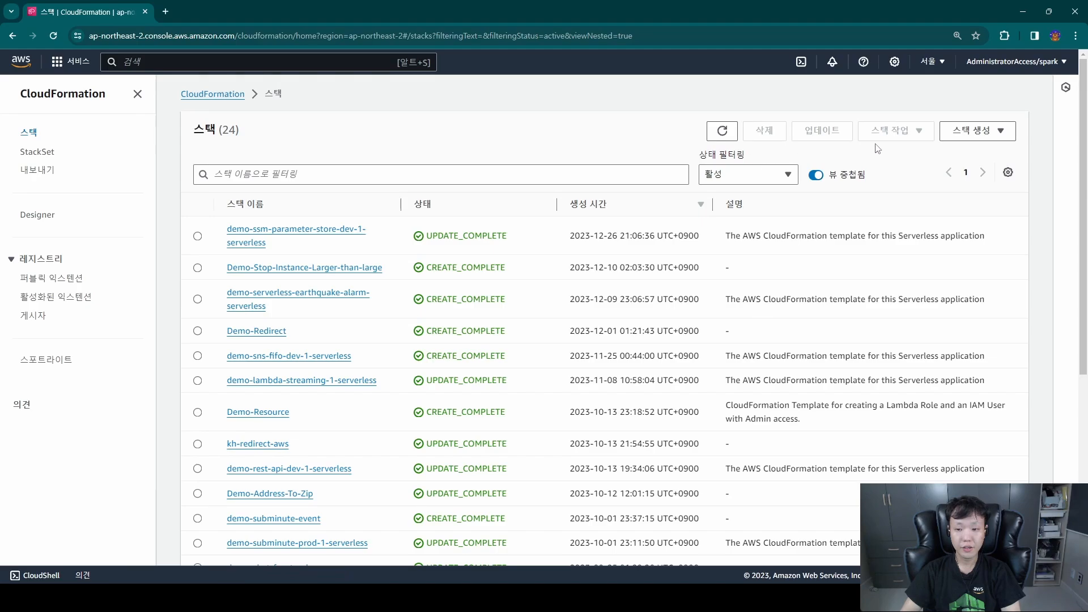
pyautogui.click(971, 130)
pyautogui.click(906, 151)
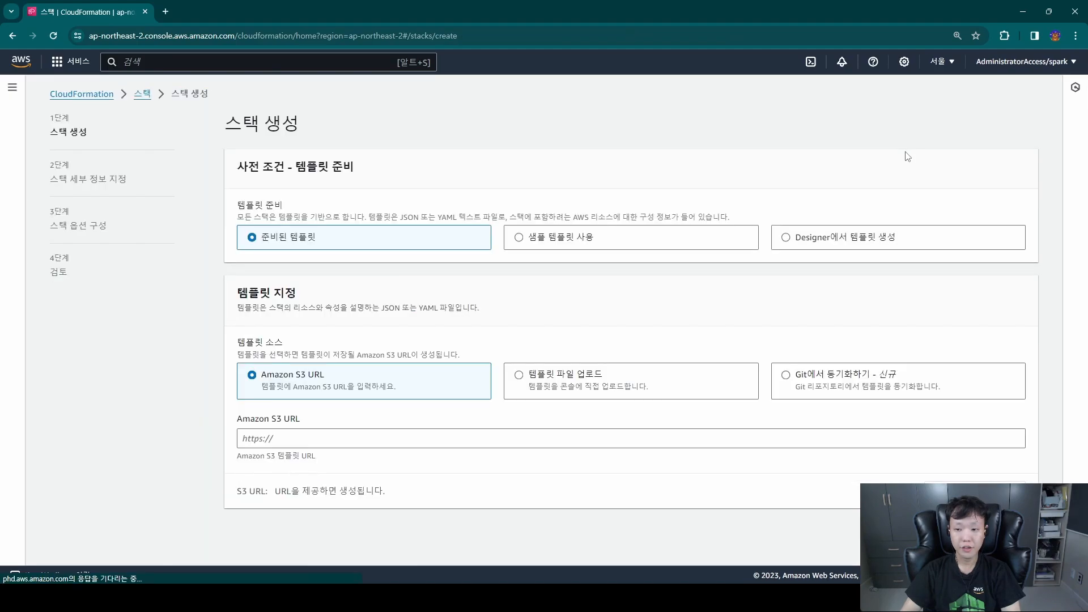
# Upload ec2_template.yml as the stack's template file and continue to the stack details.
pyautogui.click(548, 377)
pyautogui.click(299, 438)
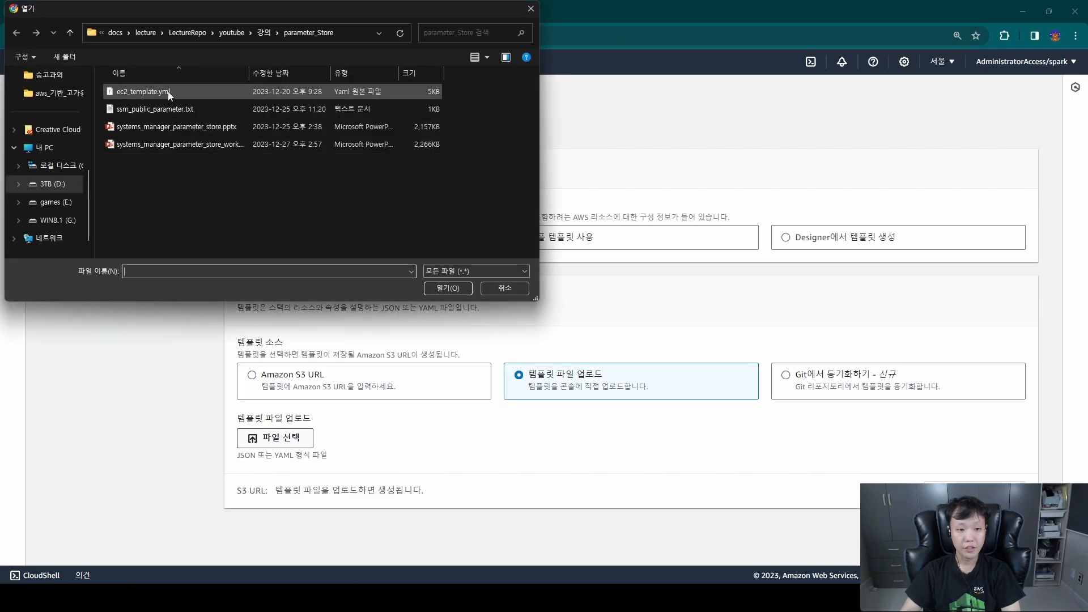
pyautogui.doubleClick(195, 93)
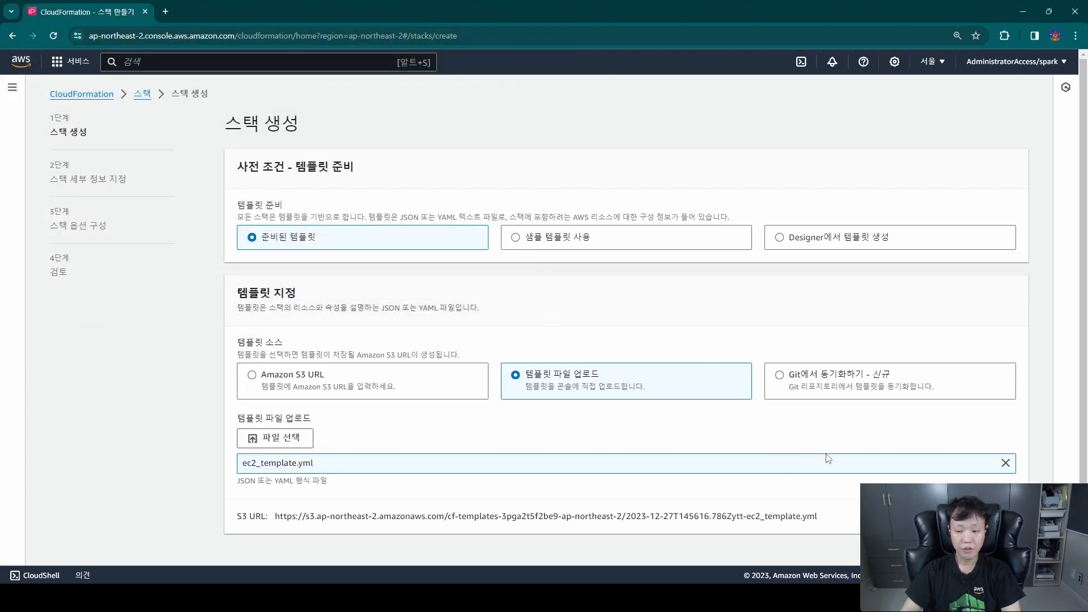
pyautogui.click(1009, 544)
# Name the stack Demo-EC2-Instance.
pyautogui.click(366, 227)
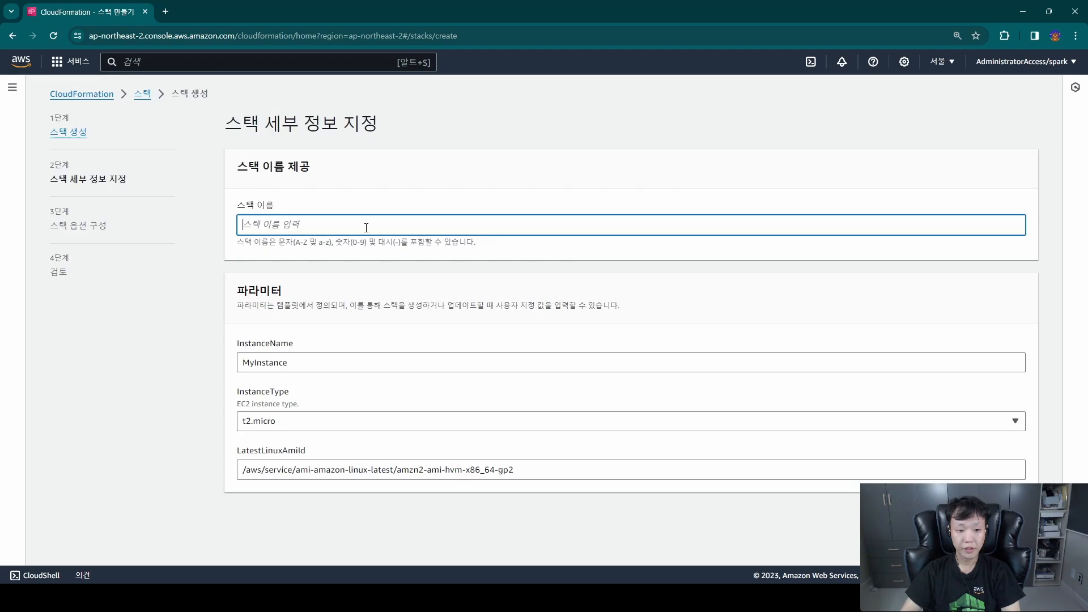
pyautogui.write('Demo-EC2-')
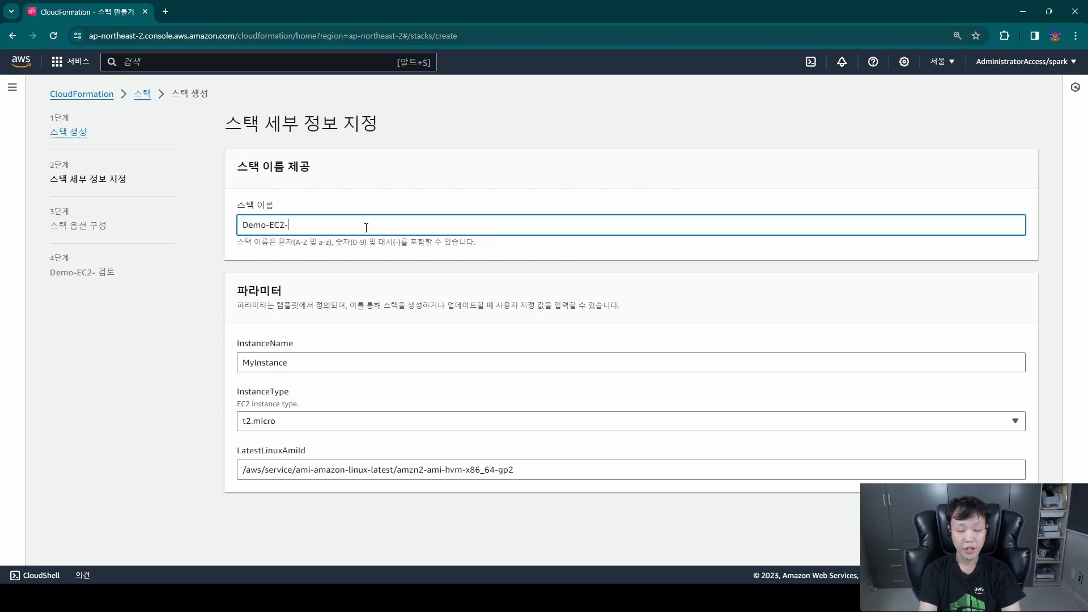
pyautogui.write('Instance')
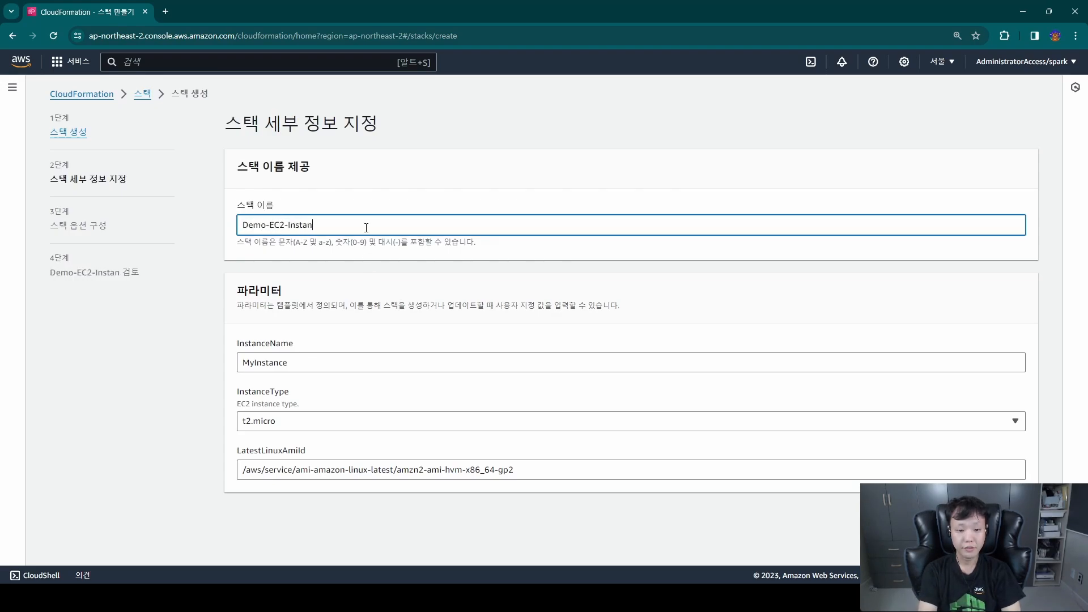
# Check the available InstanceType options and highlight the public parameter path in LatestLinuxAmiId.
pyautogui.click(278, 428)
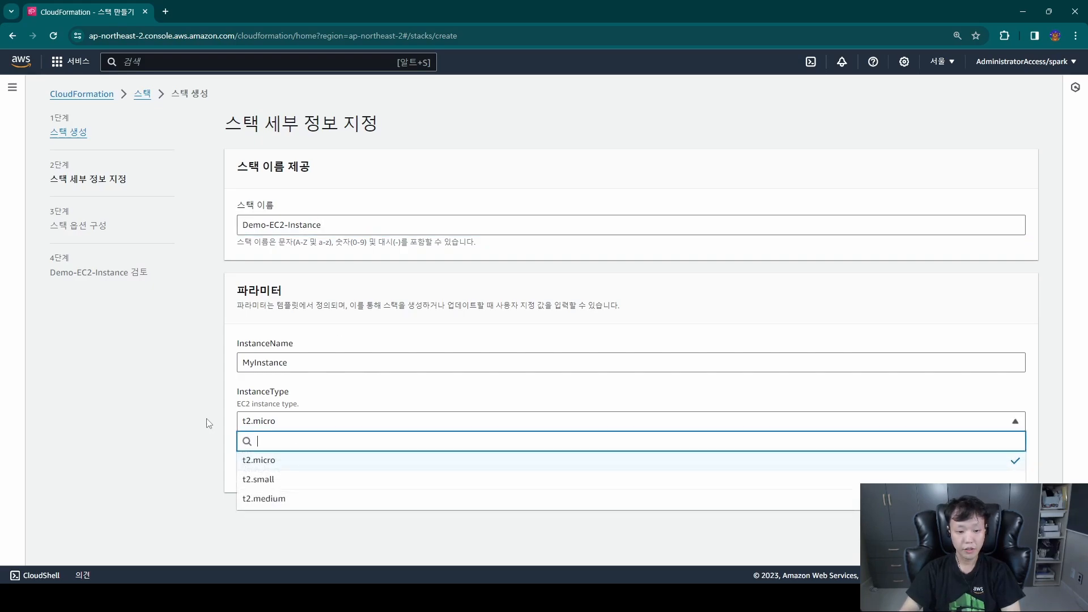
pyautogui.click(224, 342)
pyautogui.moveTo(511, 470); pyautogui.dragTo(229, 477)
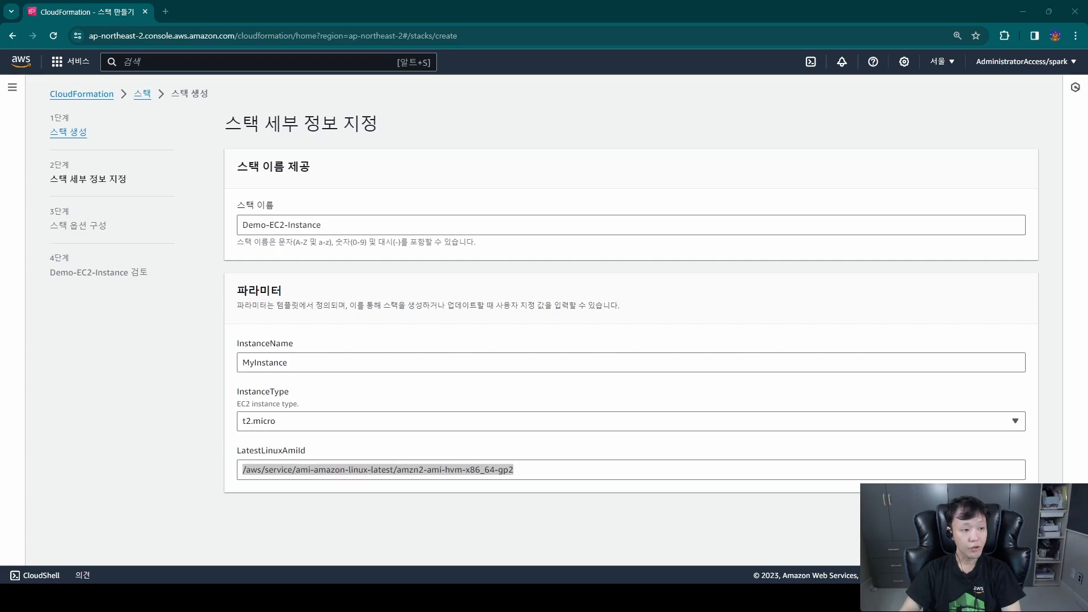
# Switch to VS Code, enlarge its window and examine the LatestLinuxAmiId parameter's type and default path in ec2_template.yml.
pyautogui.moveTo(0, 65); pyautogui.dragTo(461, 111)
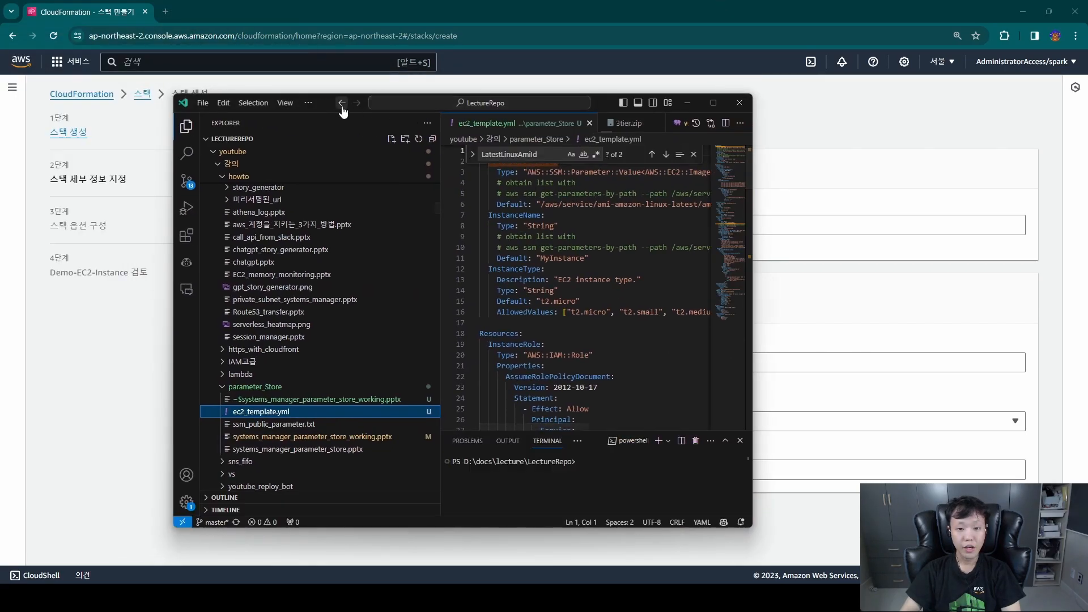
pyautogui.doubleClick(599, 100)
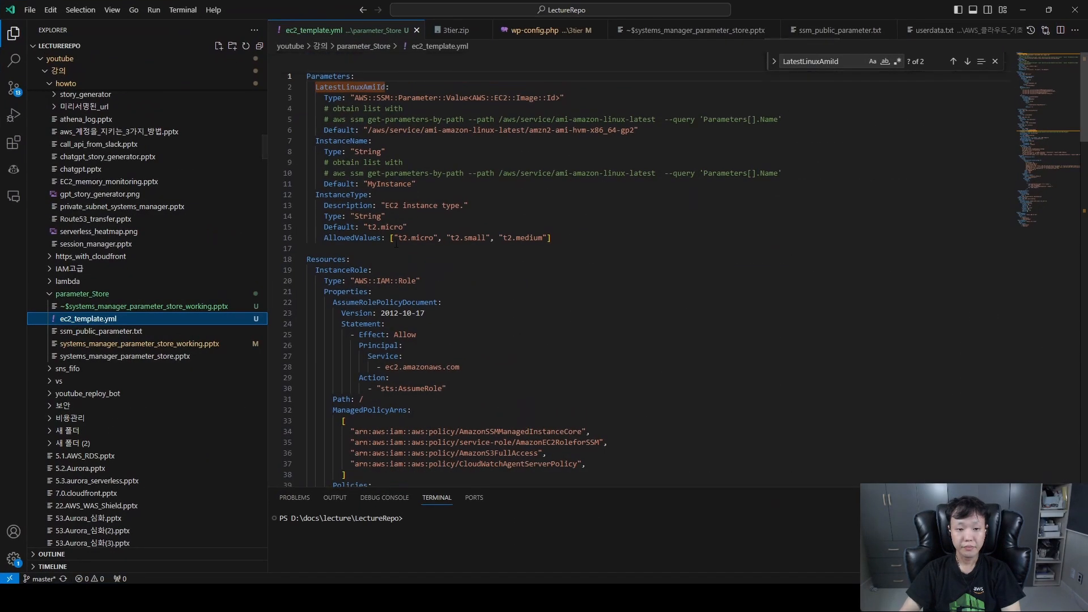
pyautogui.click(316, 87)
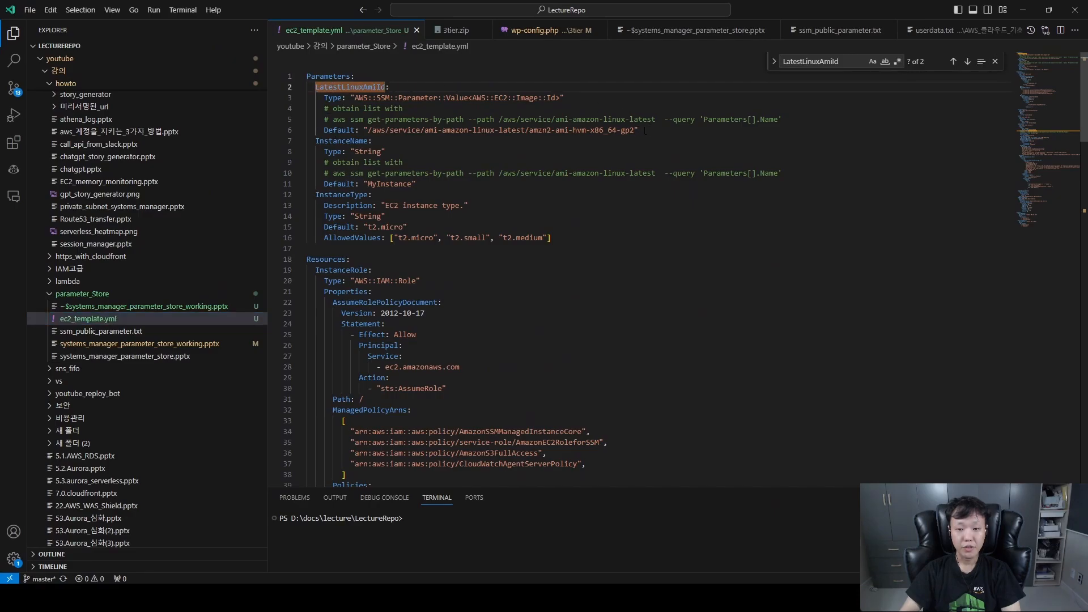
pyautogui.moveTo(639, 130); pyautogui.dragTo(532, 130)
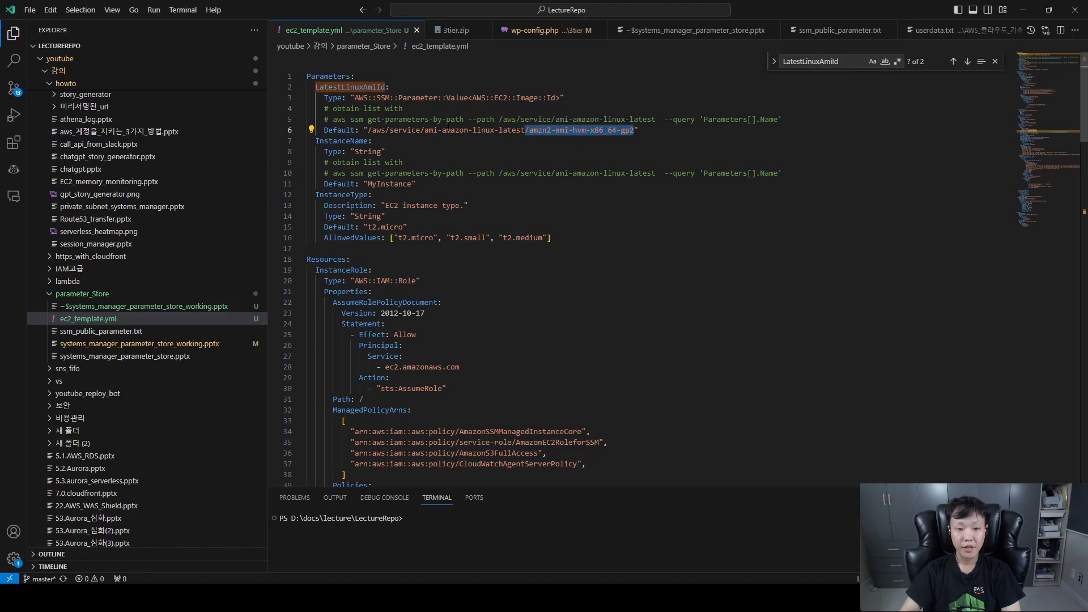
# Examine how ImageId references LatestLinuxAmiId in ec2_template.yml, then highlight that parameter's default path and AWS::SSM::Parameter::Value<AWS::EC2::Image::Id> type.
pyautogui.moveTo(363, 130); pyautogui.dragTo(650, 130)
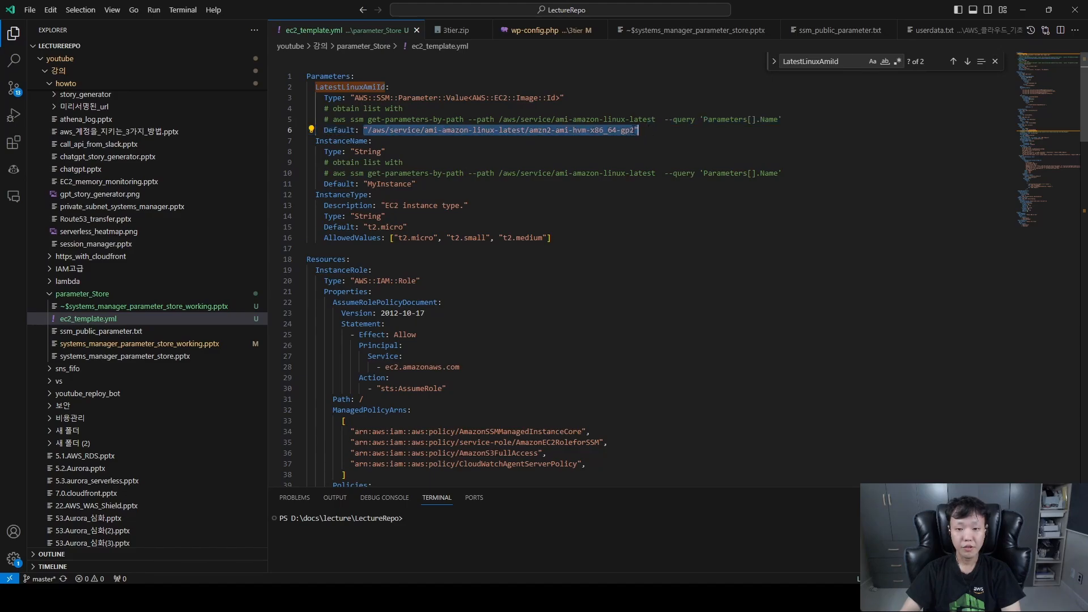
pyautogui.click(637, 129)
pyautogui.scroll(-12, 577, 289)
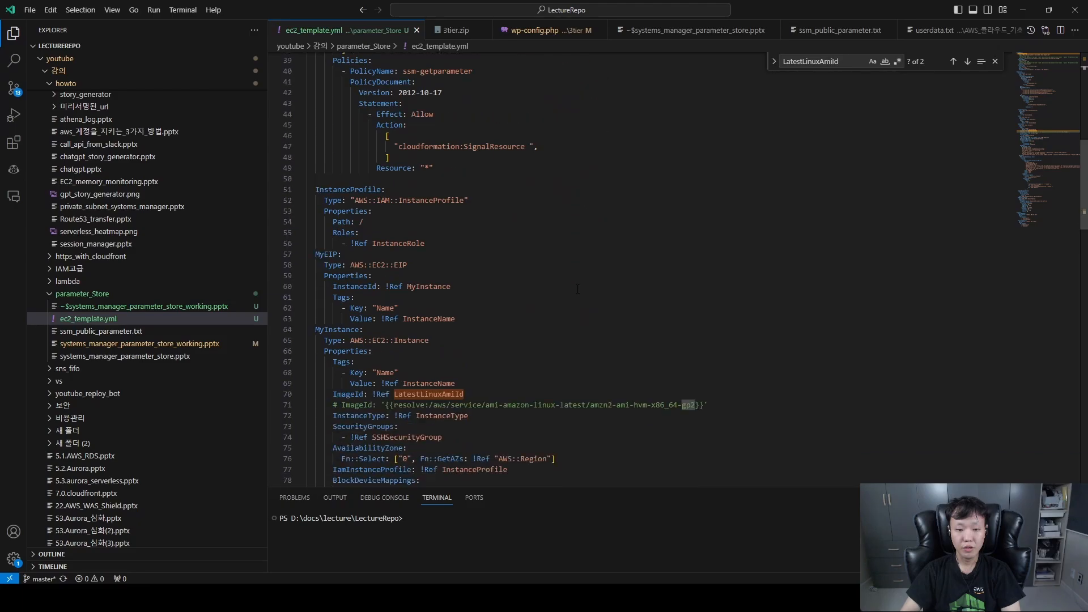
pyautogui.scroll(-3, 577, 288)
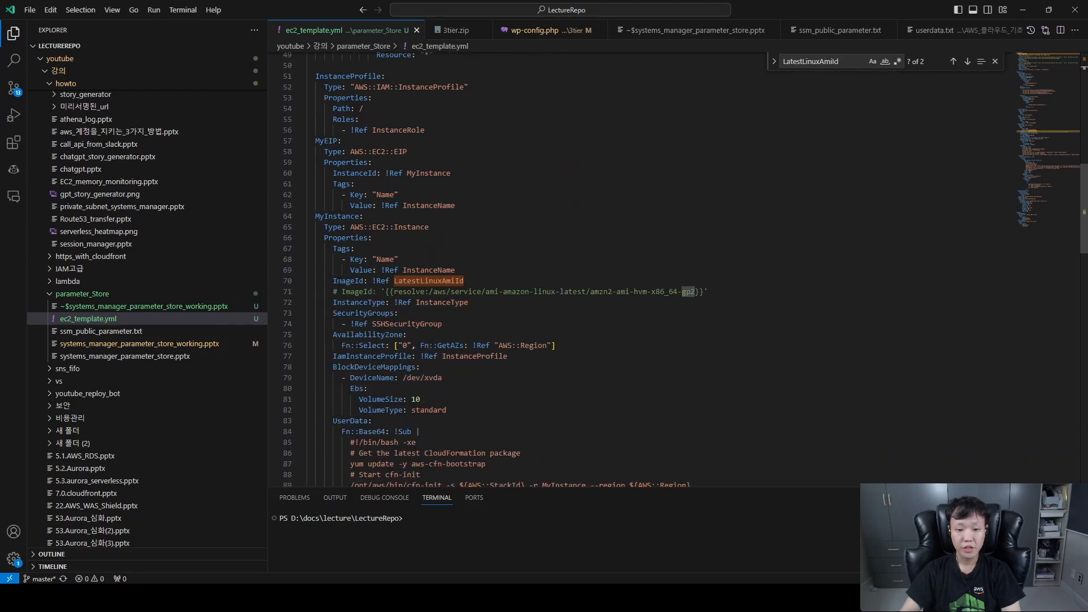
pyautogui.moveTo(368, 281); pyautogui.dragTo(461, 280)
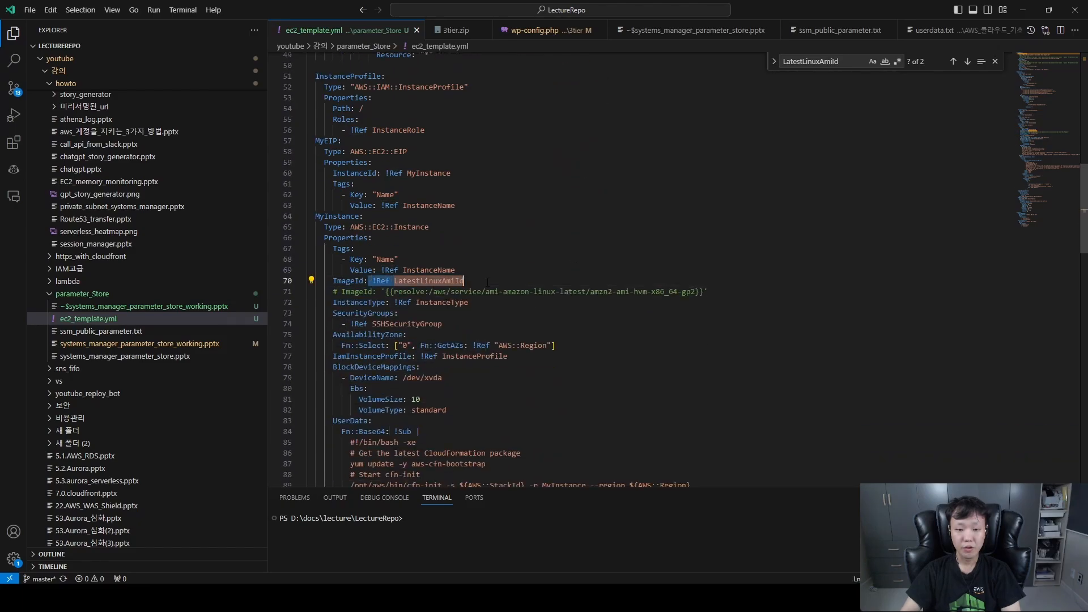
pyautogui.scroll(15, 487, 281)
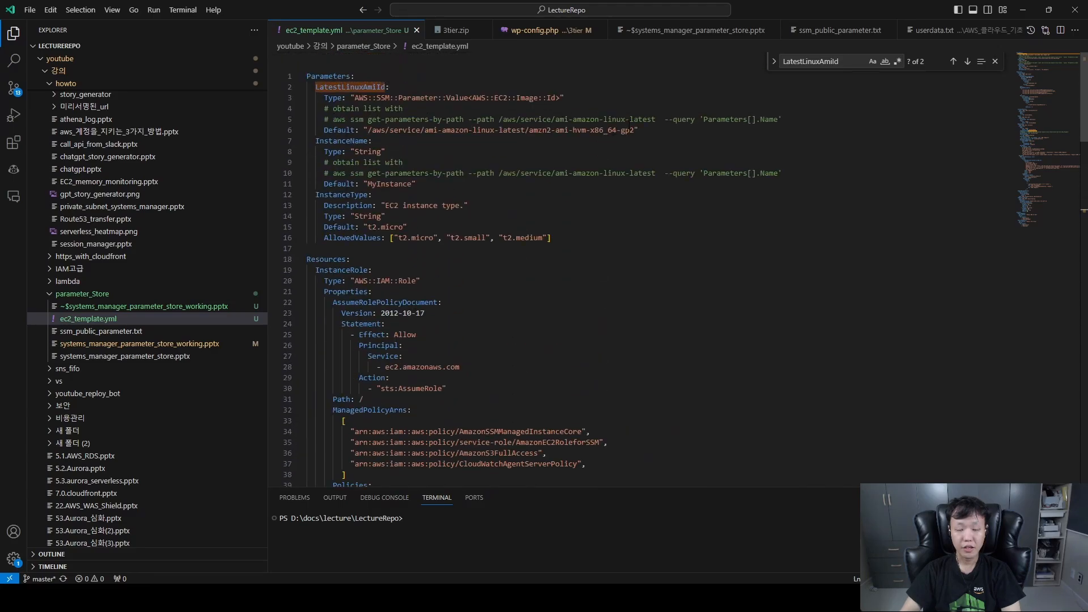
pyautogui.moveTo(638, 129); pyautogui.dragTo(355, 130)
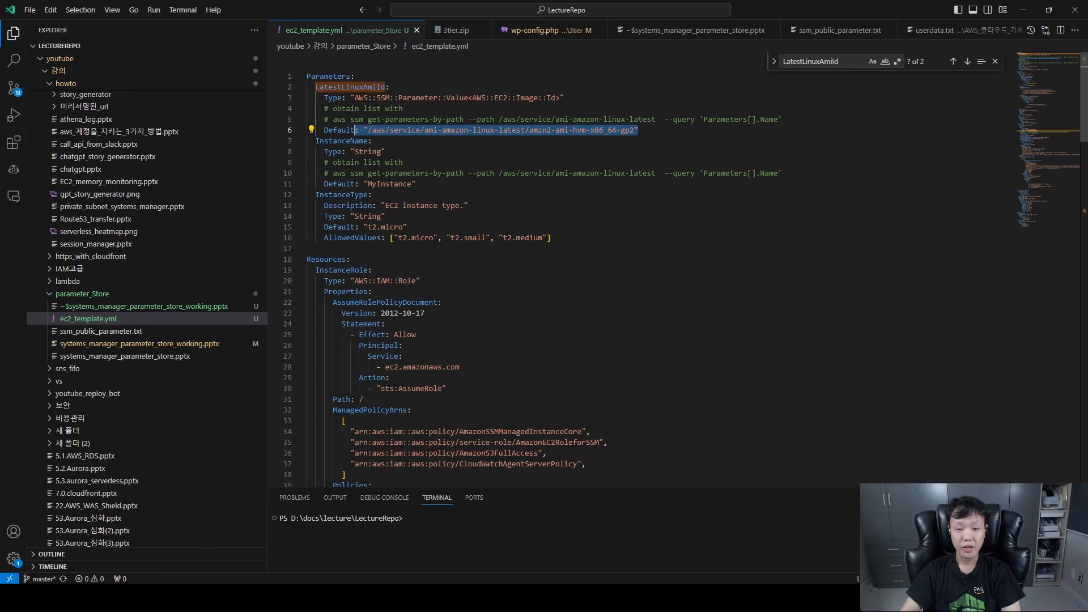
pyautogui.moveTo(363, 98); pyautogui.dragTo(442, 98)
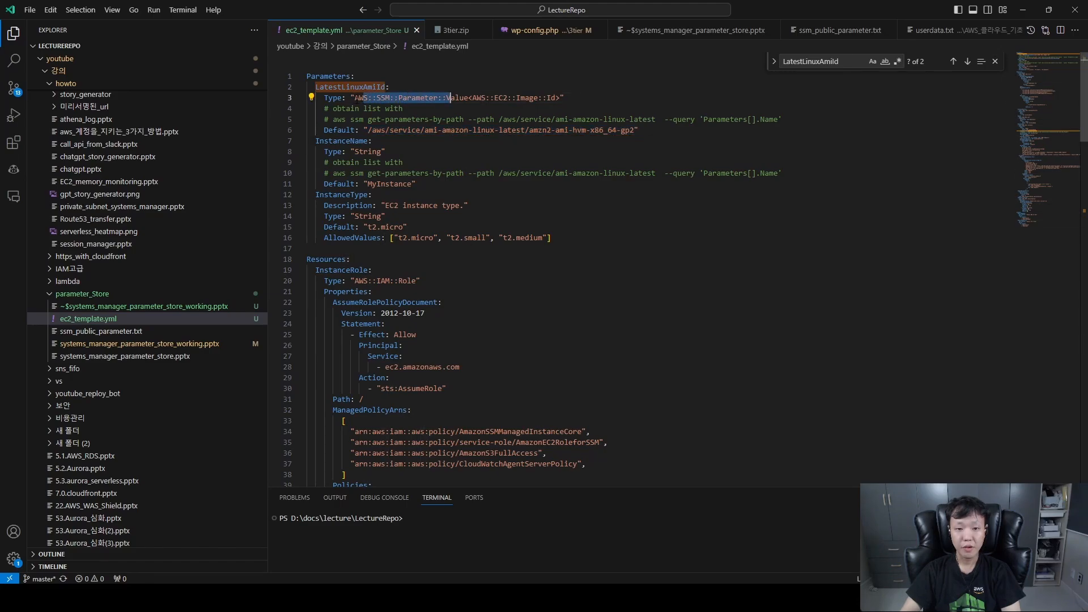
pyautogui.moveTo(355, 97); pyautogui.dragTo(559, 97)
# Return to the CloudFormation console, continue to the Demo-EC2-Instance review and acknowledge that CloudFormation may create IAM resources.
pyautogui.moveTo(816, 13); pyautogui.dragTo(0, 85)
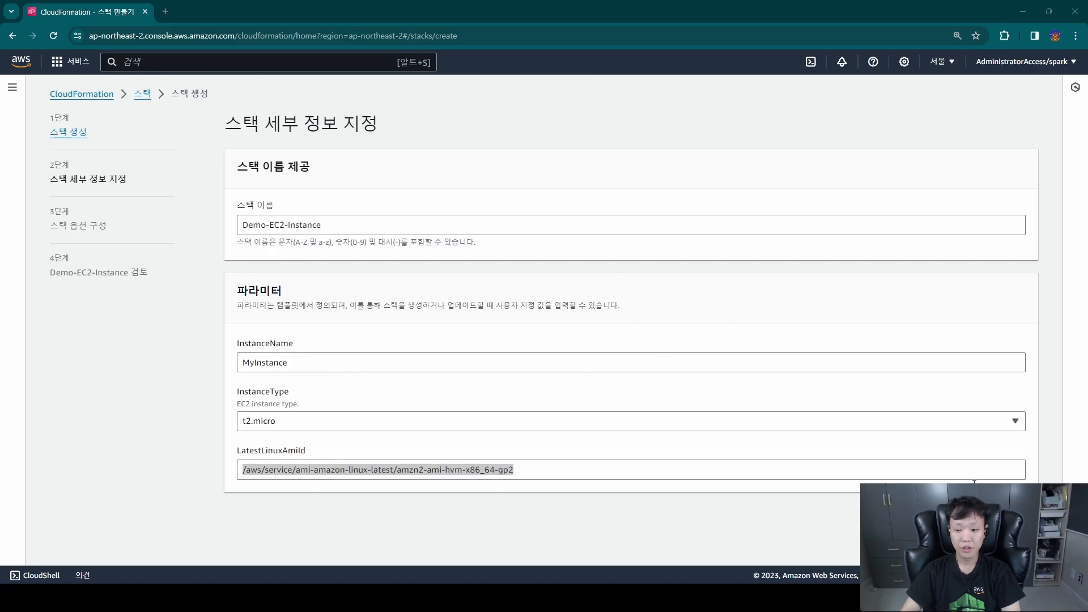
pyautogui.click(1018, 514)
pyautogui.scroll(-5, 1003, 477)
pyautogui.scroll(-3, 1003, 477)
pyautogui.click(1011, 541)
pyautogui.scroll(-20, 1012, 540)
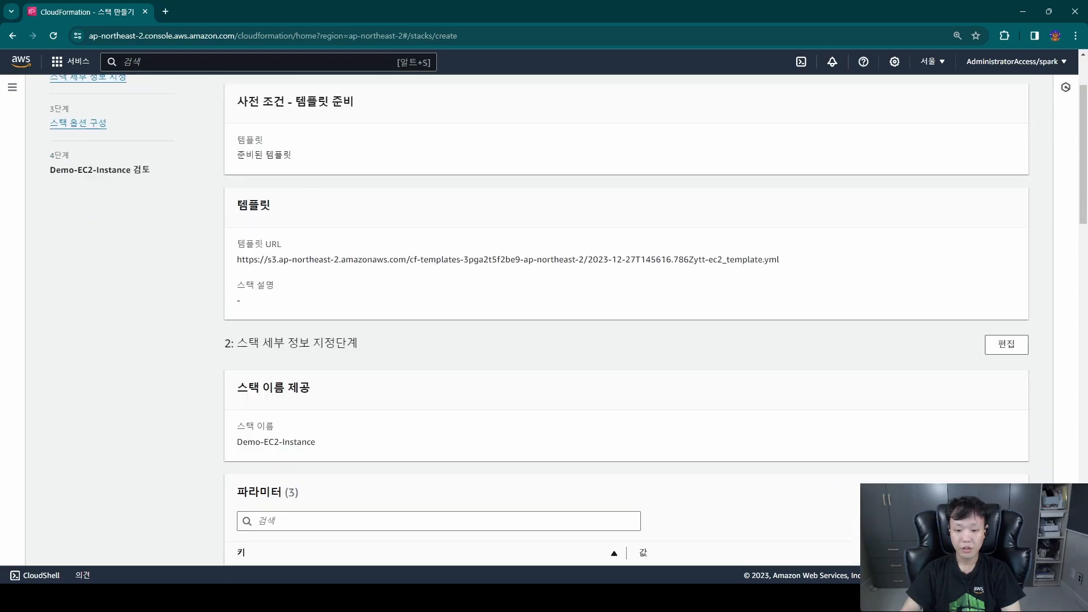
pyautogui.click(430, 449)
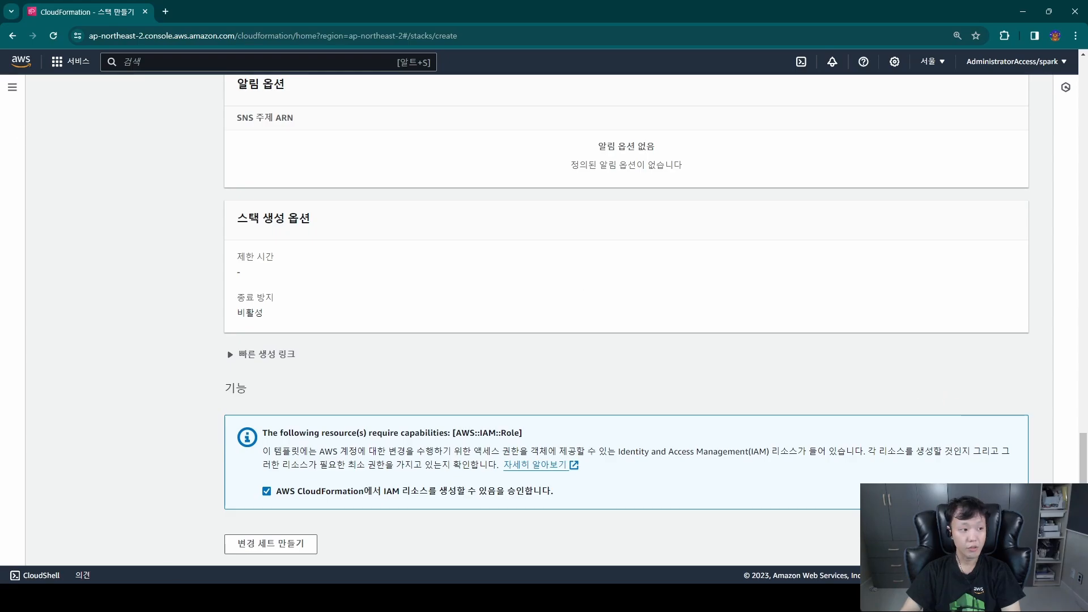
# Recheck the default path of LatestLinuxAmiId in ec2_template.yml, then return to the stack review page.
pyautogui.moveTo(0, 138); pyautogui.dragTo(308, 129)
pyautogui.doubleClick(688, 135)
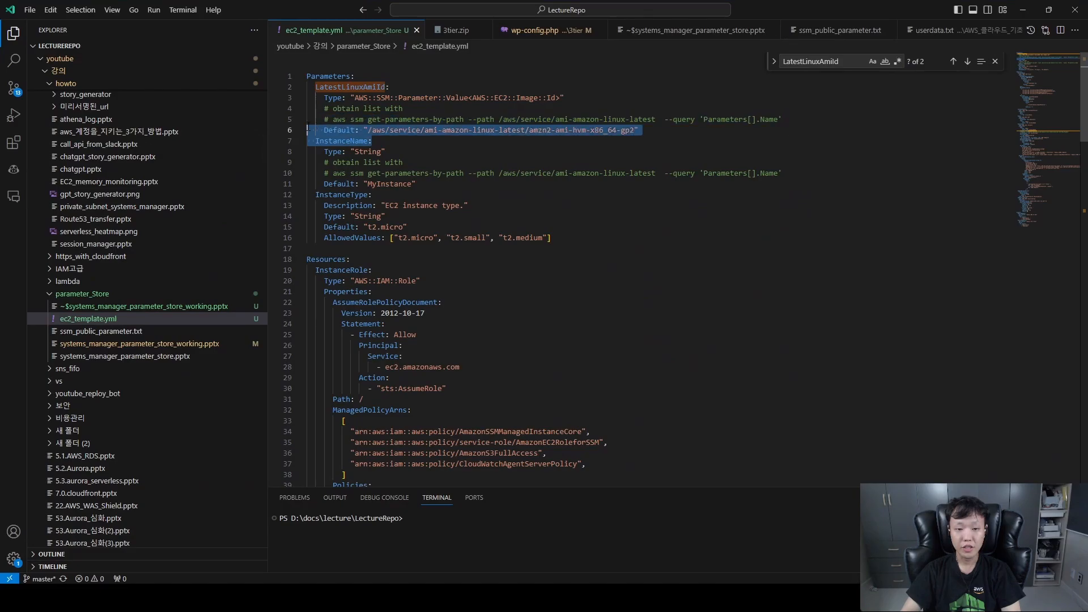
pyautogui.click(494, 148)
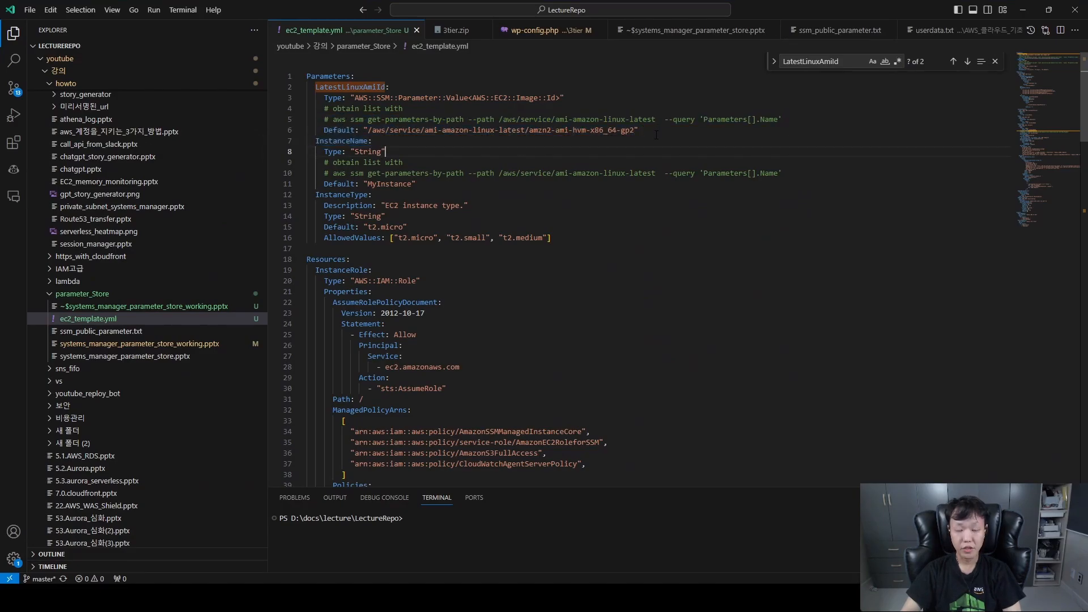
pyautogui.moveTo(807, 7); pyautogui.dragTo(538, 0)
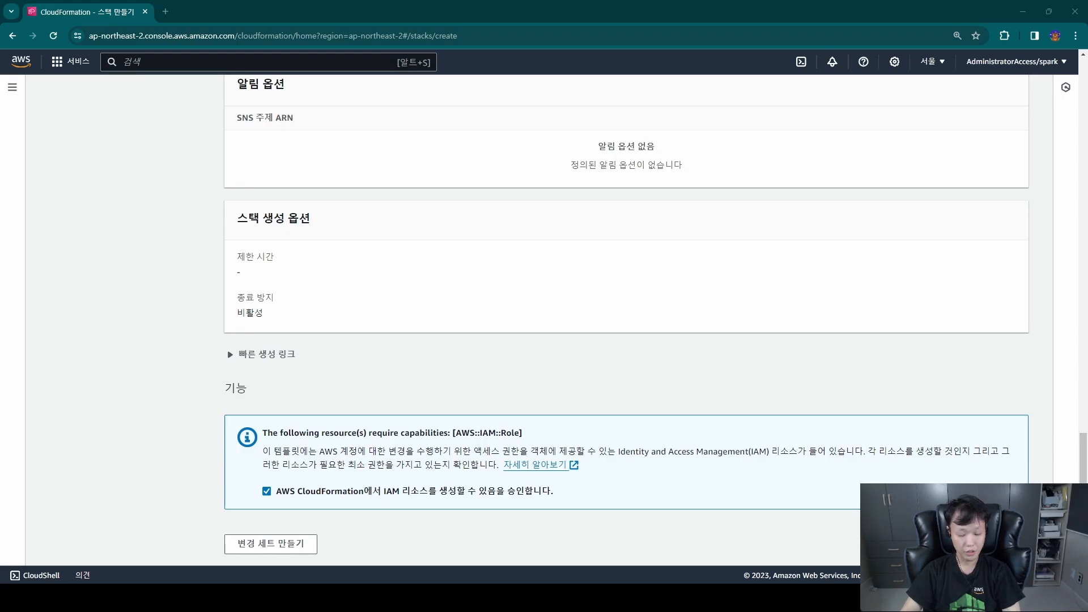
# Switch to VS Code and examine the InstanceRole, InstanceProfile, MyEIP and MyInstance resources in ec2_template.yml.
pyautogui.hotkey('alt', 'Tab')
pyautogui.click(484, 103)
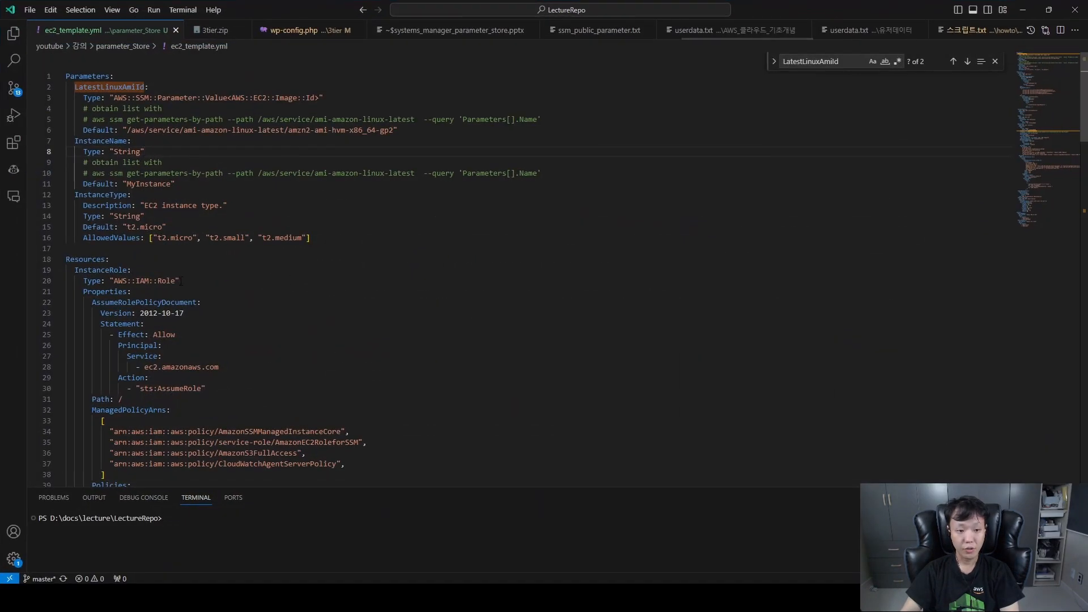
pyautogui.scroll(-3, 227, 255)
pyautogui.moveTo(92, 156); pyautogui.dragTo(305, 339)
pyautogui.scroll(-12, 331, 368)
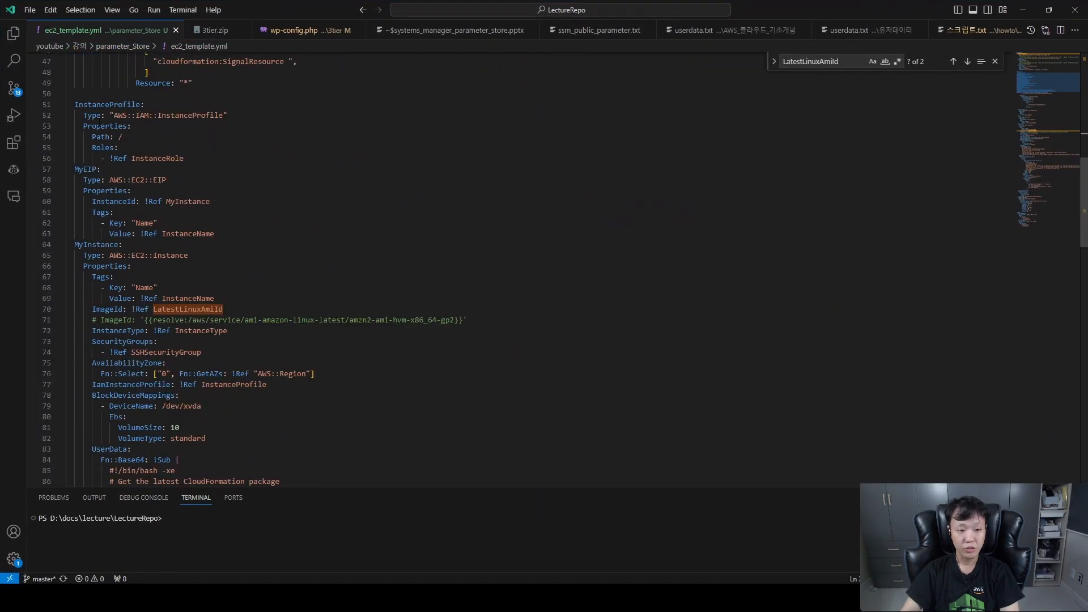
pyautogui.moveTo(91, 115); pyautogui.dragTo(274, 287)
# Examine the template's UserData, install_httpd.sh metadata, wait condition, SSH security group and Outputs sections.
pyautogui.scroll(-7, 275, 287)
pyautogui.moveTo(146, 143); pyautogui.dragTo(382, 360)
pyautogui.scroll(-5, 339, 314)
pyautogui.scroll(-9, 346, 311)
pyautogui.click(382, 360)
pyautogui.scroll(-6, 369, 382)
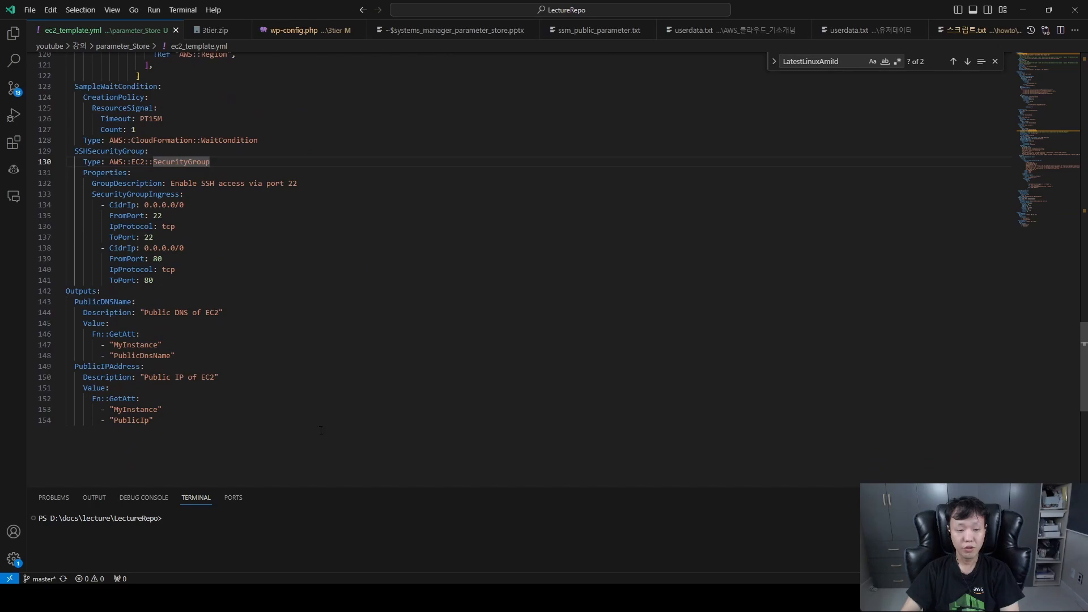
pyautogui.moveTo(321, 430); pyautogui.dragTo(136, 246)
pyautogui.scroll(12, 187, 272)
pyautogui.click(425, 327)
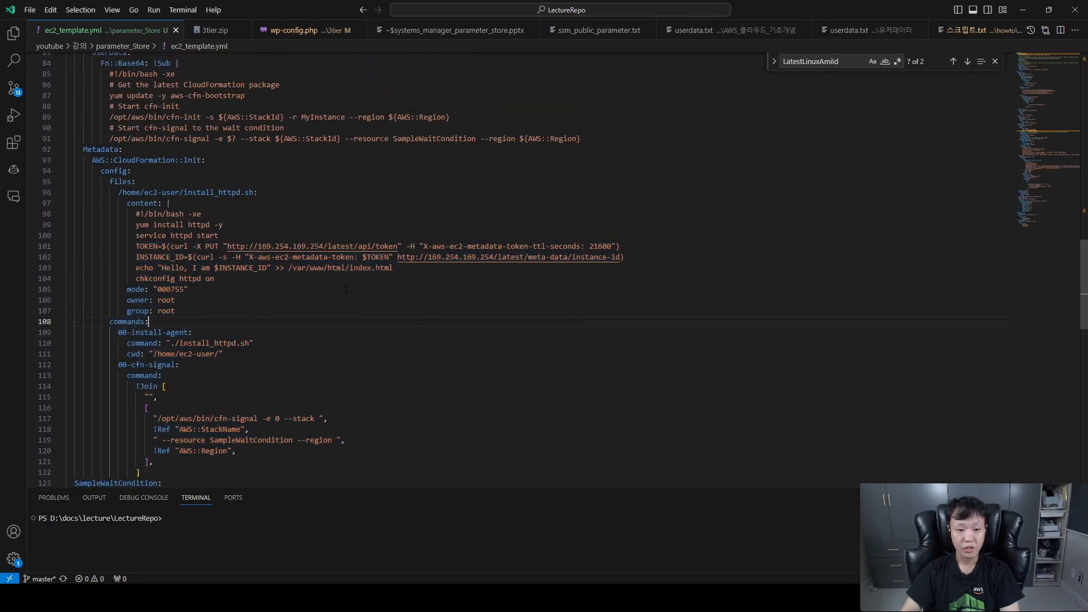
pyautogui.scroll(-9, 346, 289)
pyautogui.scroll(20, 222, 352)
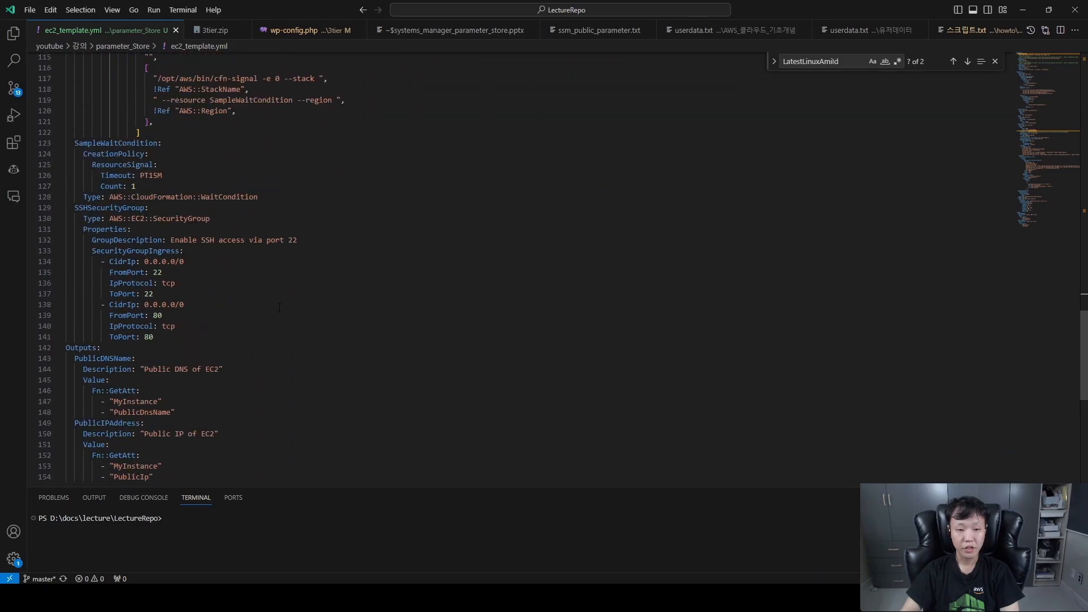
pyautogui.scroll(13, 381, 318)
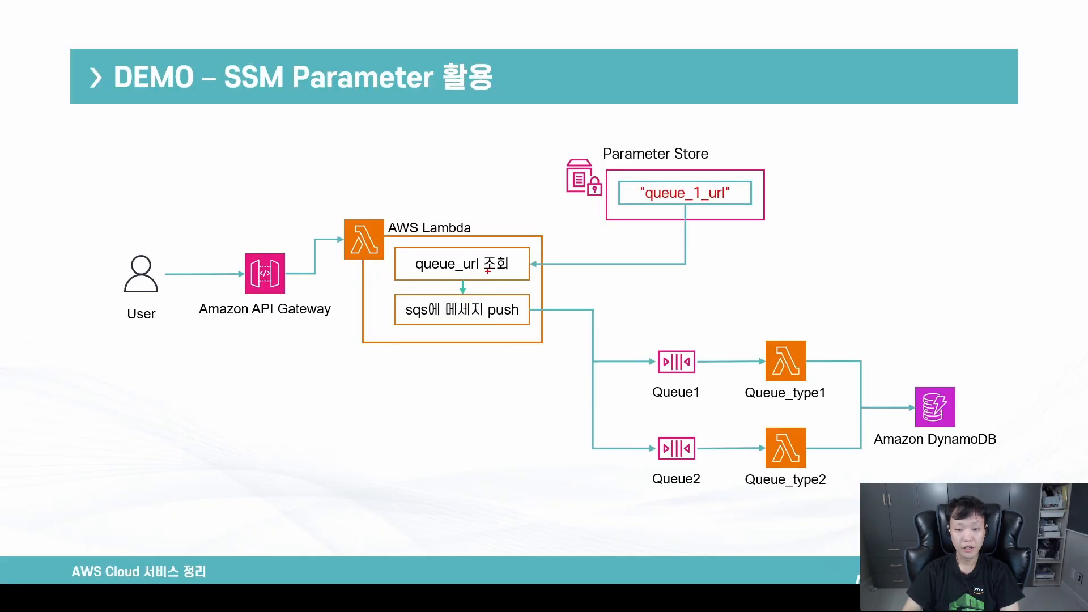
pyautogui.moveTo(352, 313)
pyautogui.mouseDown()
pyautogui.moveTo(176, 309)
pyautogui.moveTo(295, 338)
pyautogui.moveTo(284, 338)
pyautogui.mouseUp()
pyautogui.moveTo(172, 260)
pyautogui.mouseDown()
pyautogui.moveTo(306, 263)
pyautogui.moveTo(287, 277)
pyautogui.mouseUp()
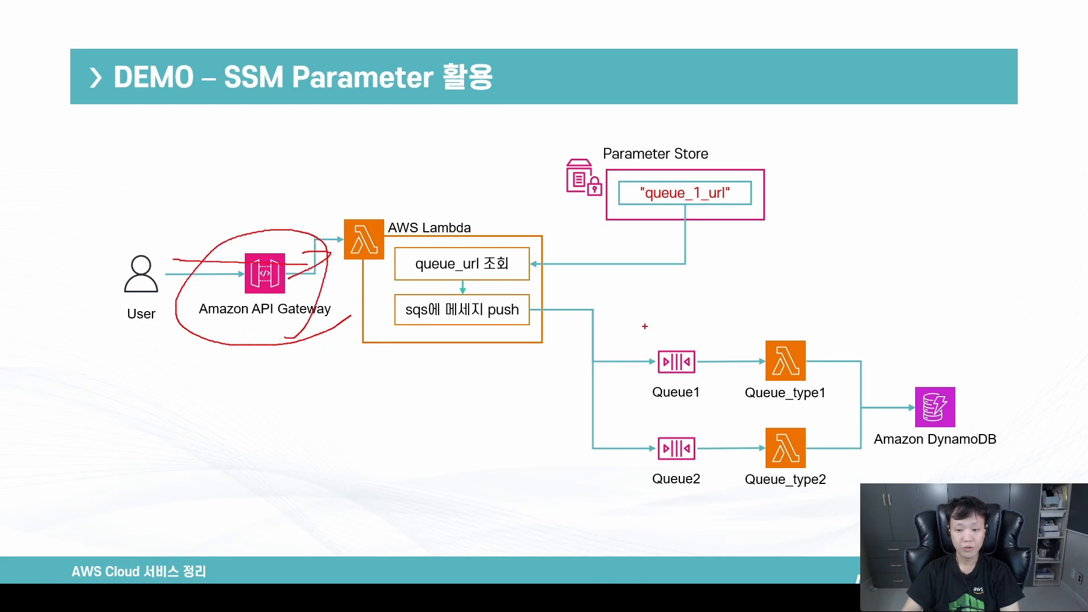
pyautogui.moveTo(644, 327); pyautogui.dragTo(701, 361)
pyautogui.moveTo(660, 427); pyautogui.dragTo(689, 439)
pyautogui.press('e')
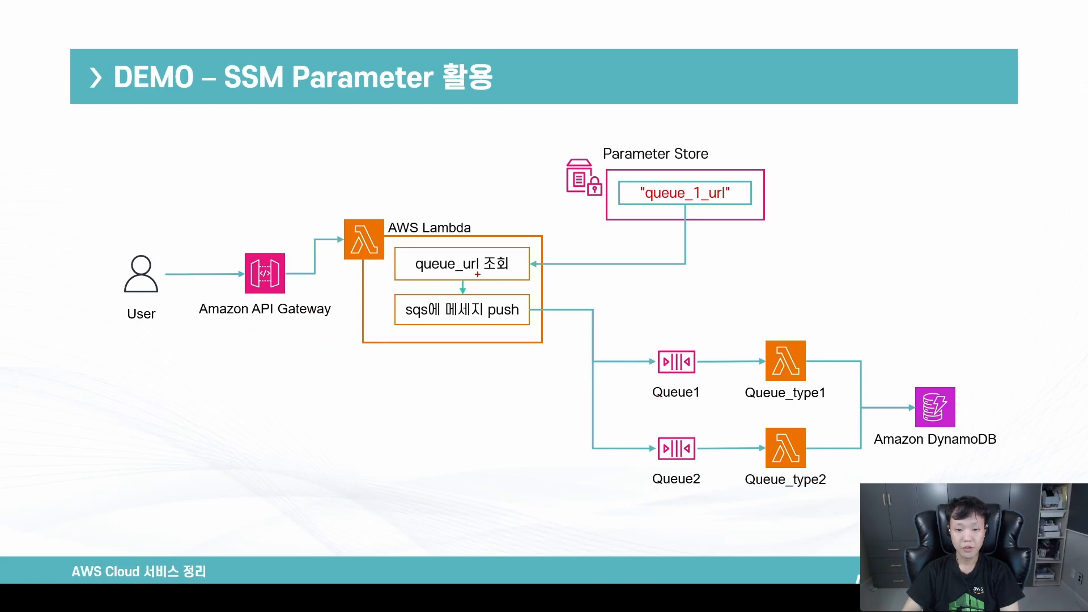
pyautogui.moveTo(655, 342); pyautogui.dragTo(669, 334)
pyautogui.moveTo(668, 349)
pyautogui.mouseDown()
pyautogui.moveTo(683, 231)
pyautogui.moveTo(731, 170)
pyautogui.moveTo(688, 217)
pyautogui.mouseUp()
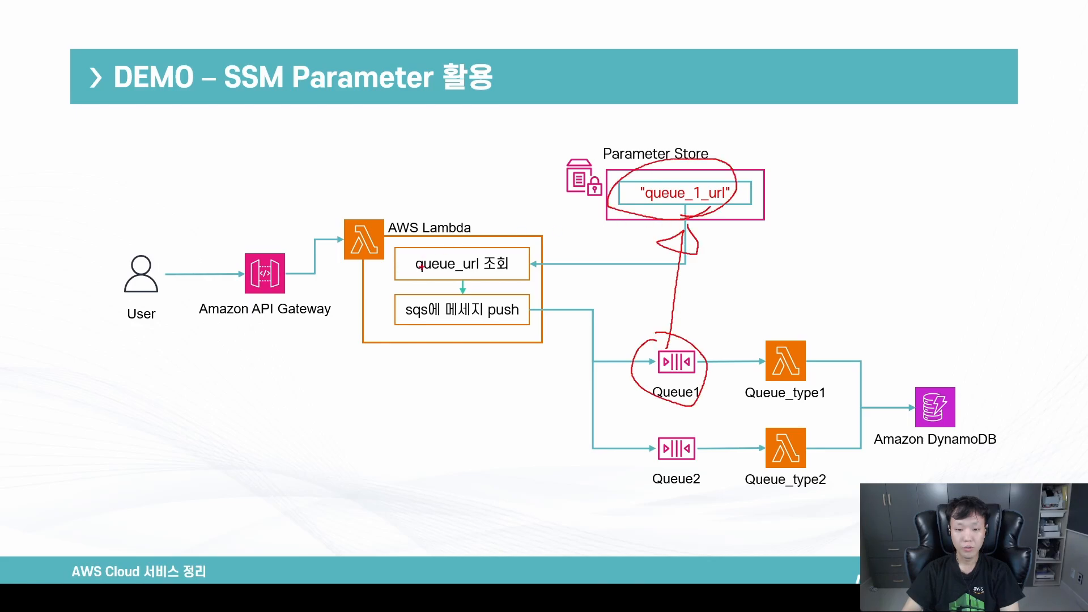
pyautogui.moveTo(548, 266); pyautogui.dragTo(493, 274)
pyautogui.moveTo(311, 281)
pyautogui.mouseDown()
pyautogui.moveTo(463, 283)
pyautogui.moveTo(534, 346)
pyautogui.moveTo(719, 372)
pyautogui.moveTo(671, 391)
pyautogui.mouseUp()
pyautogui.moveTo(785, 409)
pyautogui.mouseDown()
pyautogui.moveTo(810, 402)
pyautogui.moveTo(822, 334)
pyautogui.moveTo(755, 409)
pyautogui.mouseUp()
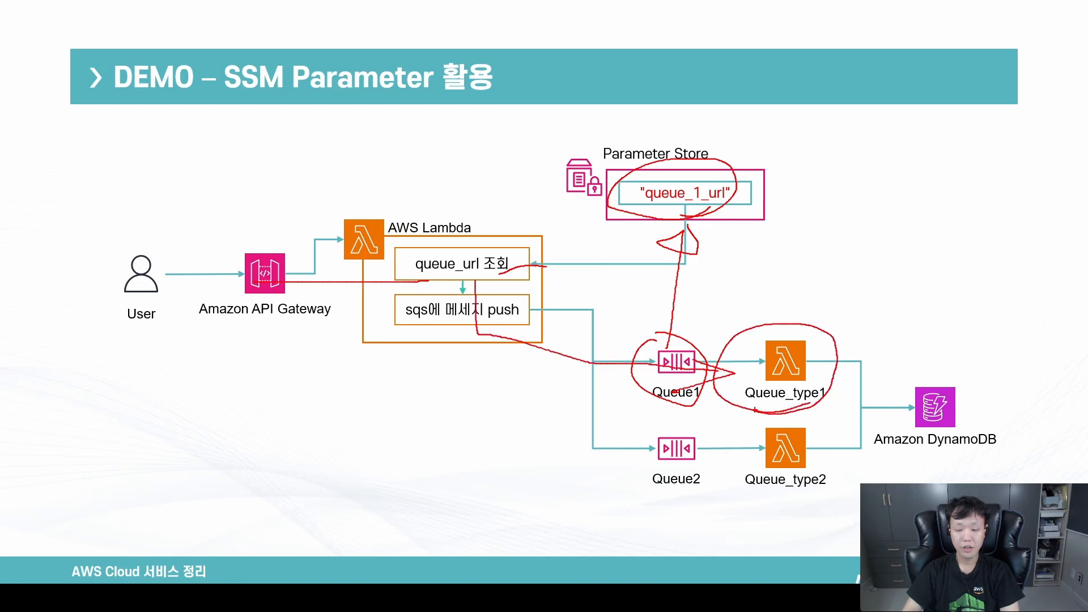
pyautogui.moveTo(824, 381)
pyautogui.mouseDown()
pyautogui.moveTo(820, 400)
pyautogui.moveTo(915, 409)
pyautogui.mouseUp()
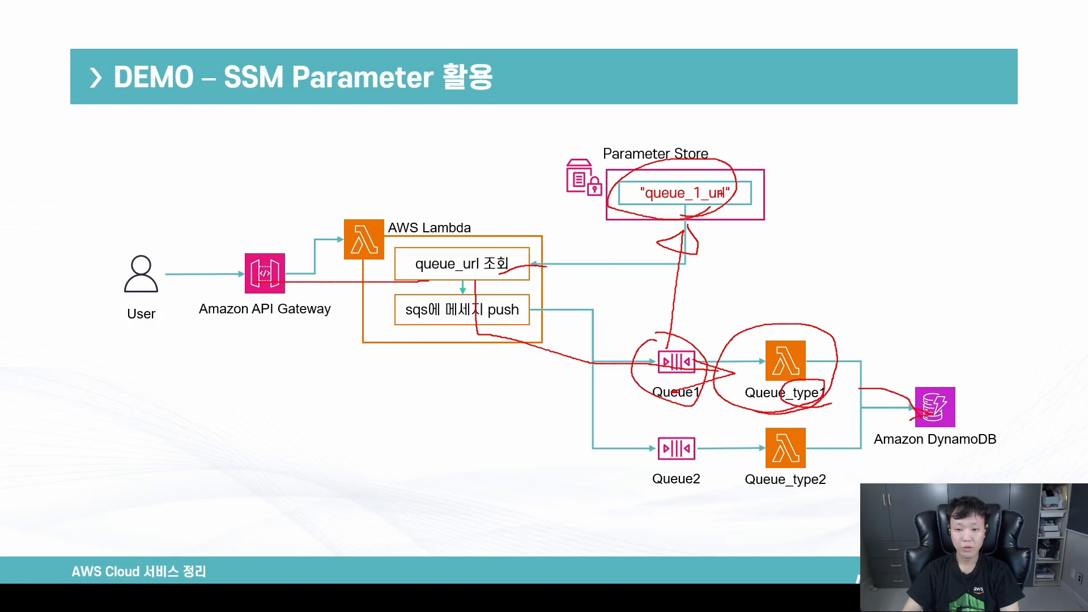
pyautogui.moveTo(719, 193); pyautogui.dragTo(687, 226)
pyautogui.moveTo(656, 430); pyautogui.dragTo(682, 435)
pyautogui.moveTo(858, 478)
pyautogui.mouseDown()
pyautogui.moveTo(743, 461)
pyautogui.moveTo(822, 480)
pyautogui.moveTo(925, 429)
pyautogui.mouseUp()
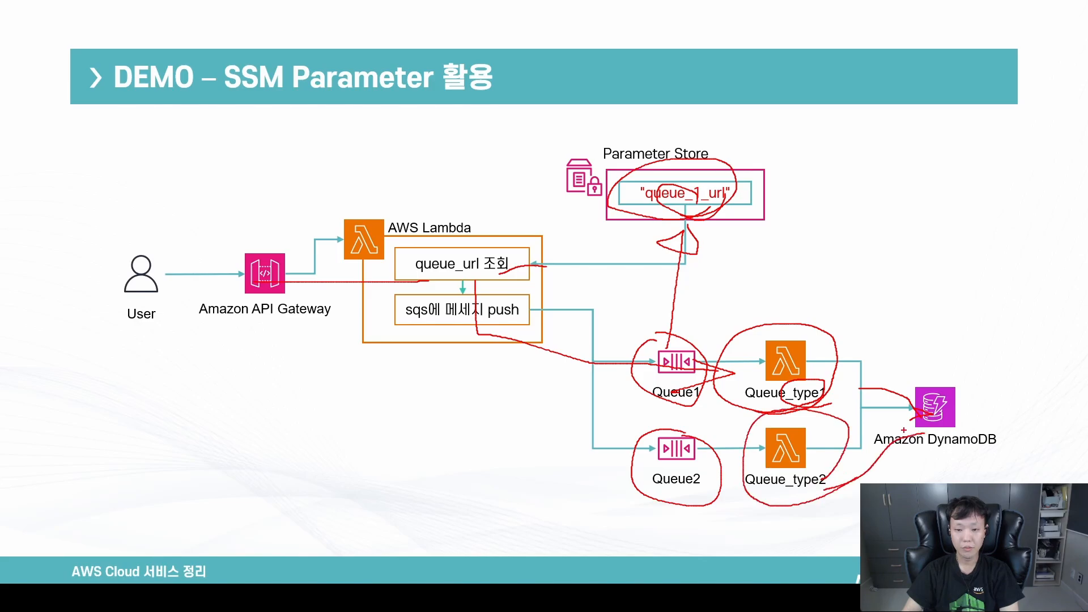
pyautogui.press('Escape')
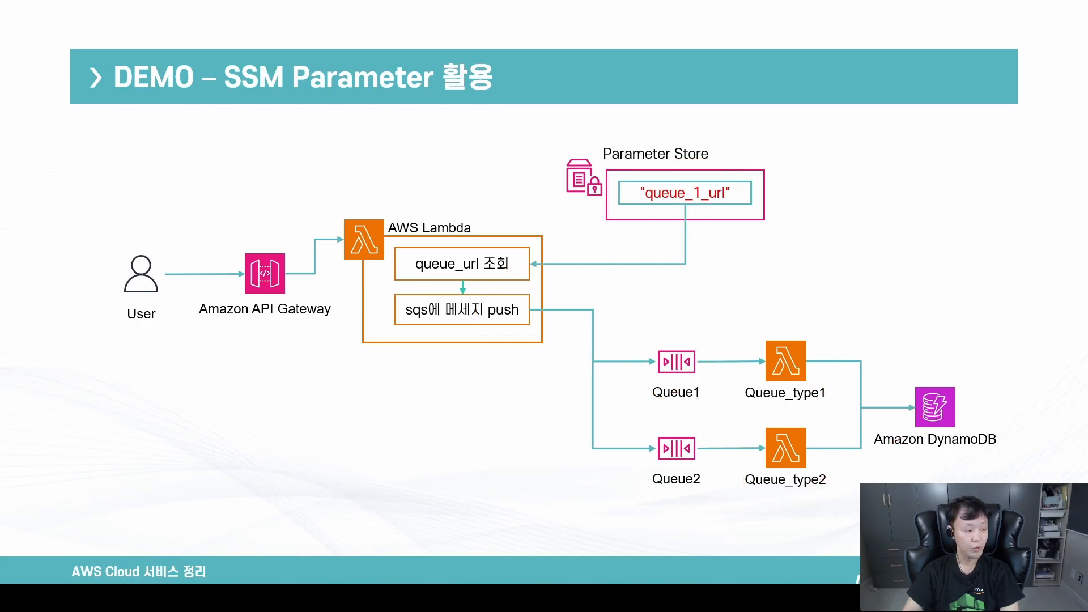
# Switch to the demo-ssm-parameter-store project in VS Code and examine the DynamoDB table and SQS queue resources in serverless_template.yml.
pyautogui.hotkey('alt', 'Tab')
pyautogui.scroll(15, 654, 289)
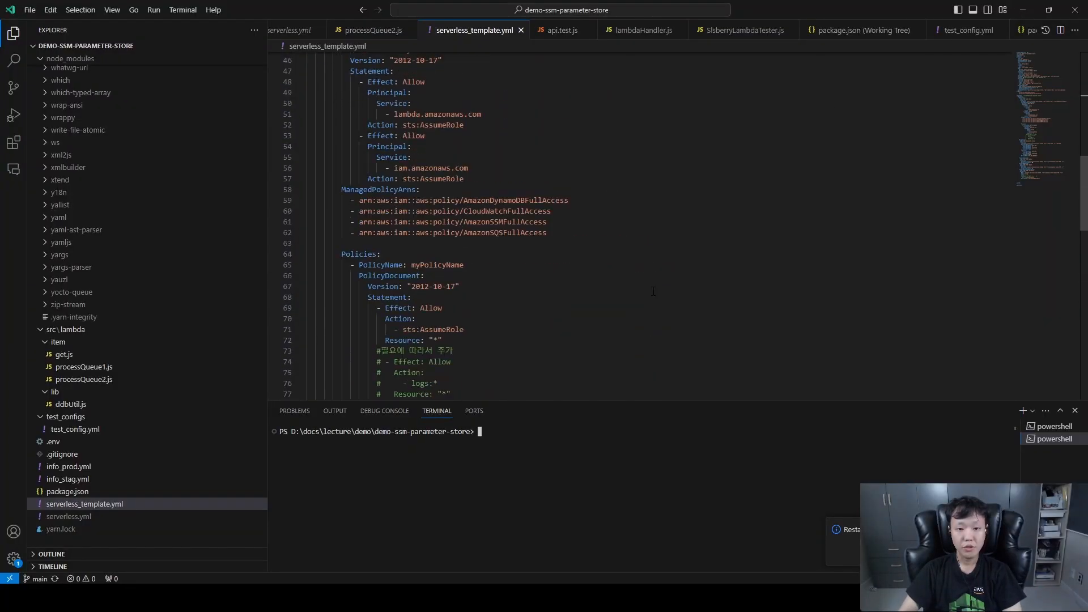
pyautogui.scroll(-15, 654, 288)
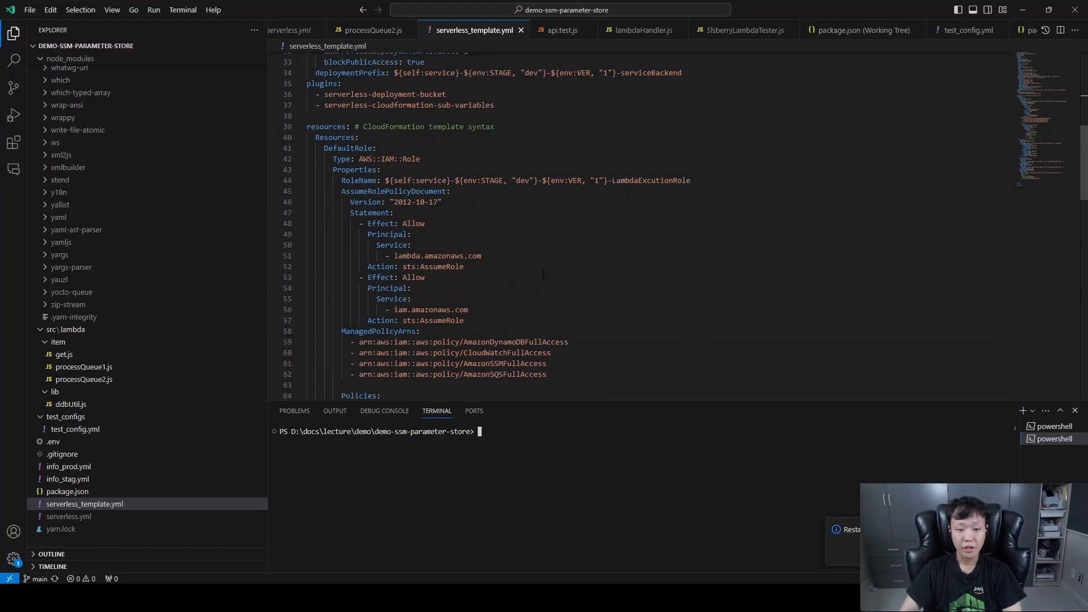
pyautogui.scroll(-6, 542, 278)
pyautogui.moveTo(308, 93); pyautogui.dragTo(530, 243)
pyautogui.scroll(-3, 432, 202)
pyautogui.moveTo(309, 180); pyautogui.dragTo(447, 278)
pyautogui.scroll(-3, 466, 257)
# Highlight the ProcessSQSQueueSSMParameter resource and its value reference to ProcessSQSQueue1.
pyautogui.moveTo(324, 203); pyautogui.dragTo(453, 204)
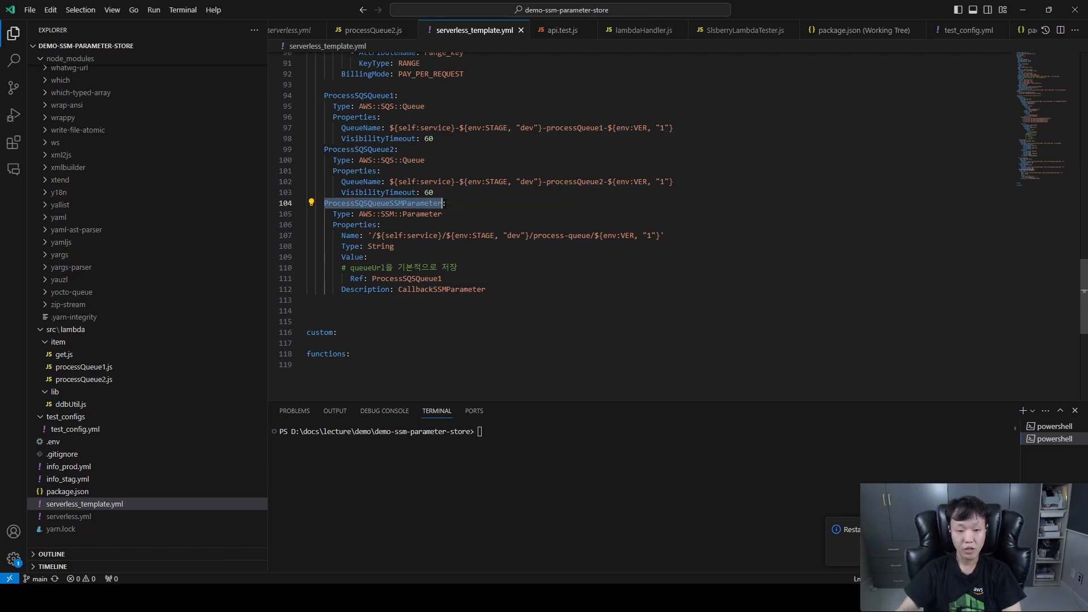
pyautogui.click(442, 278)
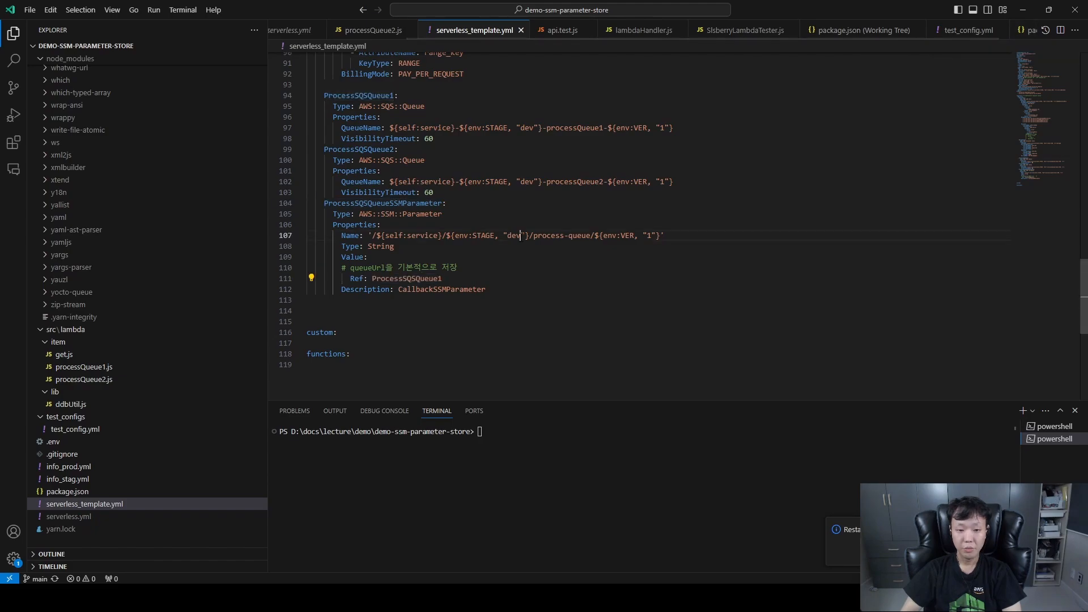
pyautogui.moveTo(442, 279); pyautogui.dragTo(371, 279)
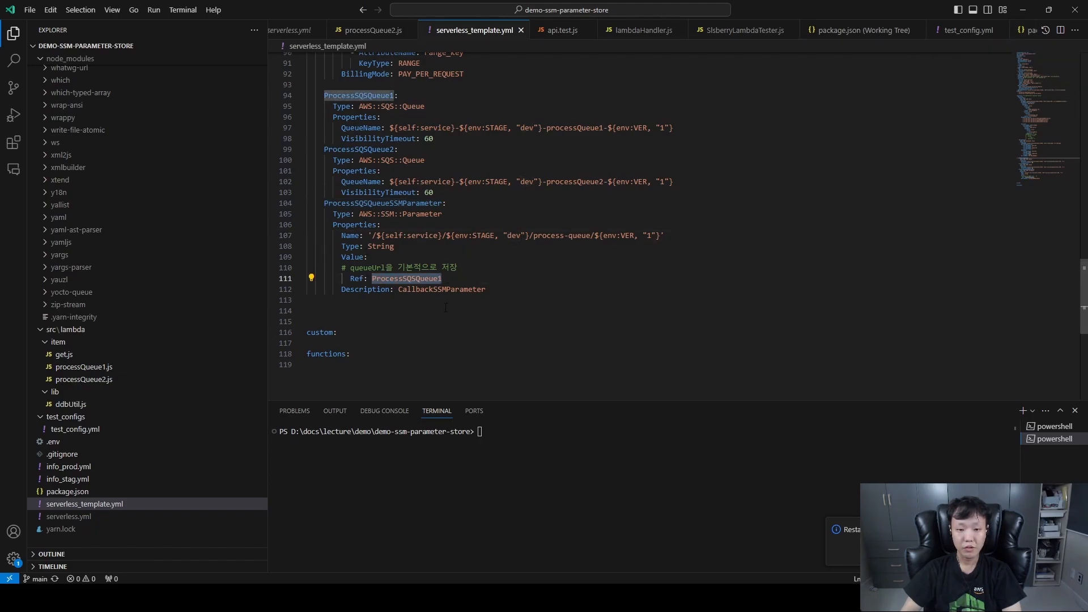
# Open processQueue1.js and examine the type value its handler writes to the DynamoDB message table.
pyautogui.click(136, 367)
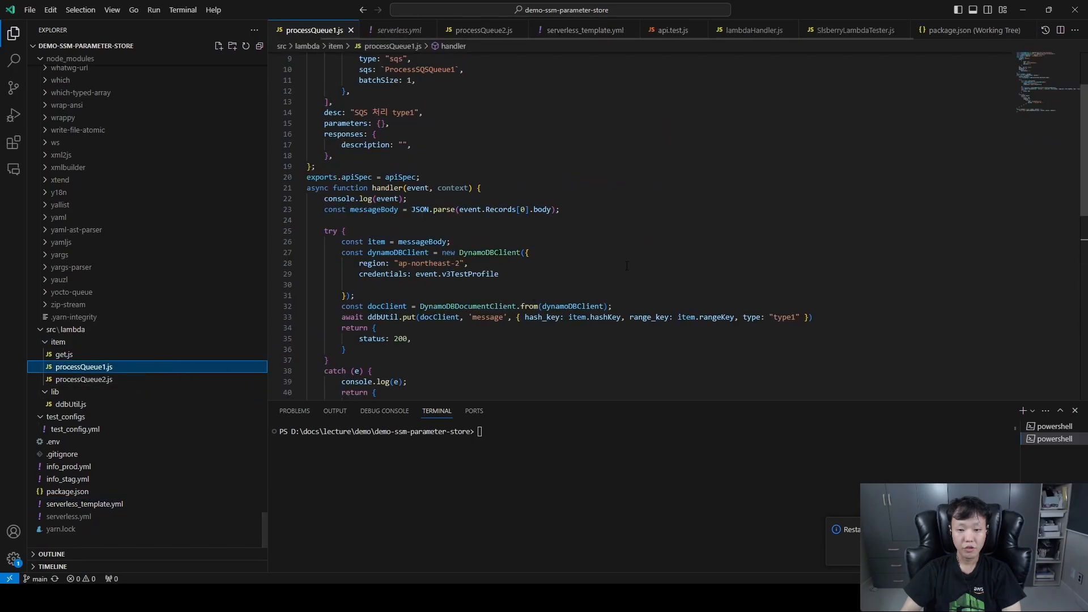
pyautogui.scroll(-3, 610, 262)
pyautogui.moveTo(452, 233); pyautogui.dragTo(746, 233)
pyautogui.click(799, 232)
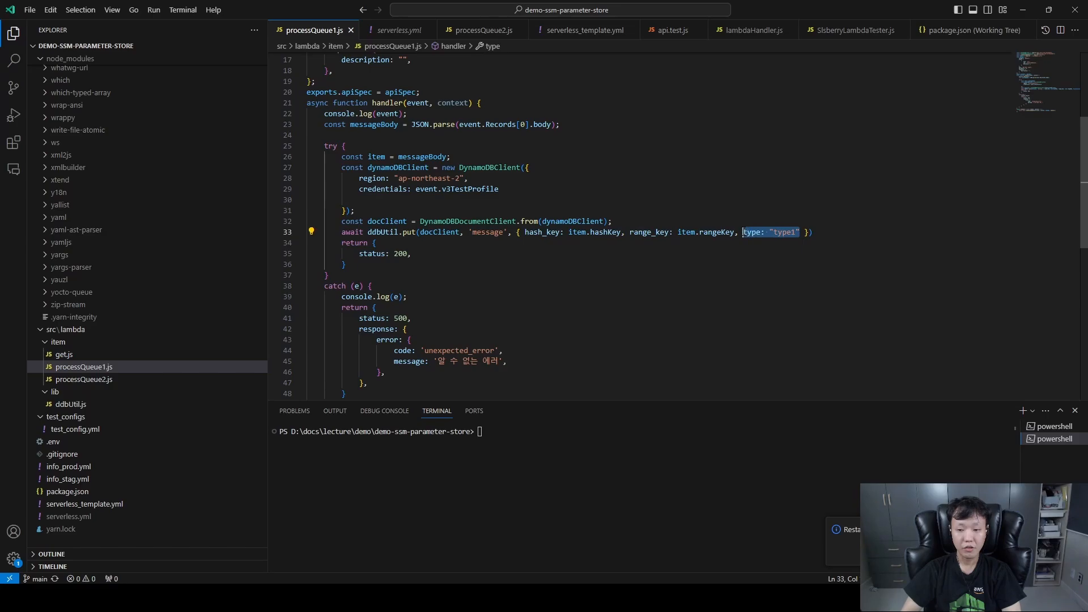
# Open processQueue2.js, highlight the "type2" value its handler writes to DynamoDB and focus the project terminal.
pyautogui.click(122, 379)
pyautogui.scroll(-5, 805, 206)
pyautogui.moveTo(800, 193); pyautogui.dragTo(769, 193)
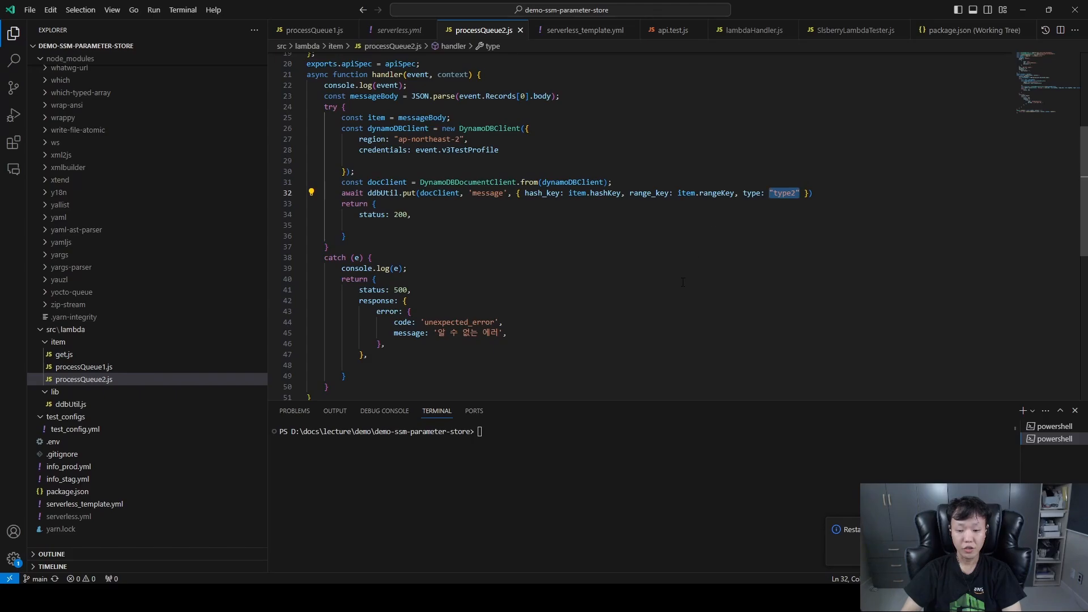
pyautogui.click(306, 489)
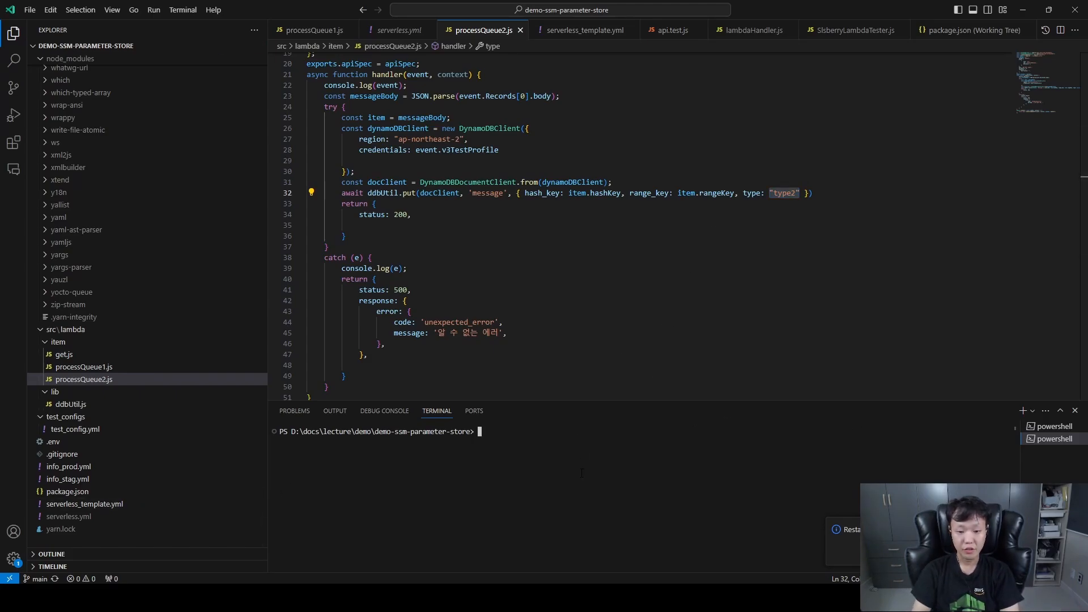
# Deploy the project with "yarn deploy --aws-profile admin_rubywave_lecture_sandbox" and copy the GET endpoint URL from the terminal output.
pyautogui.press('Up')
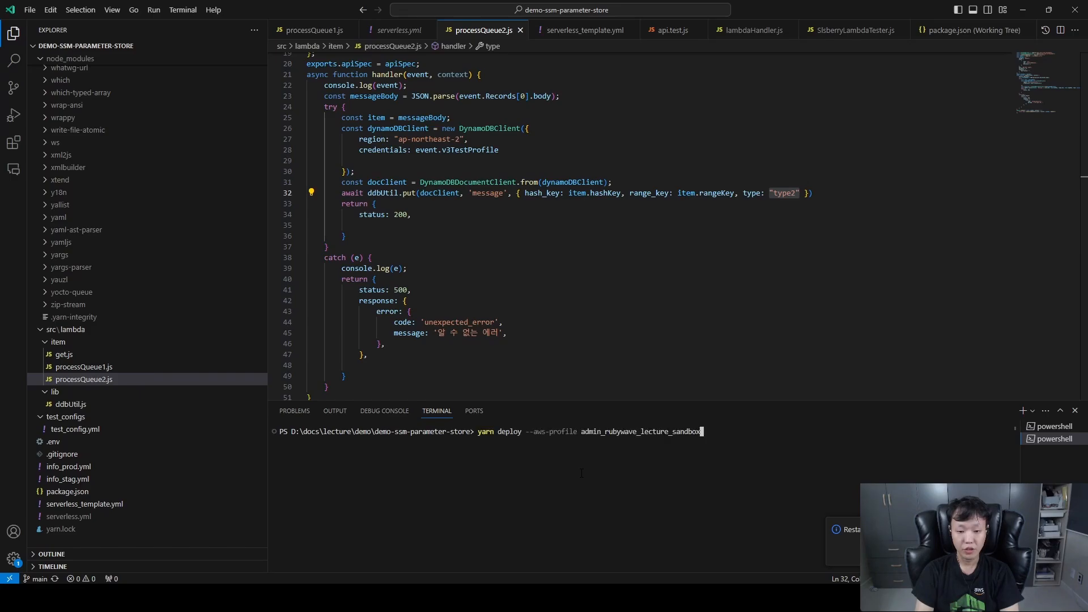
pyautogui.press('Return')
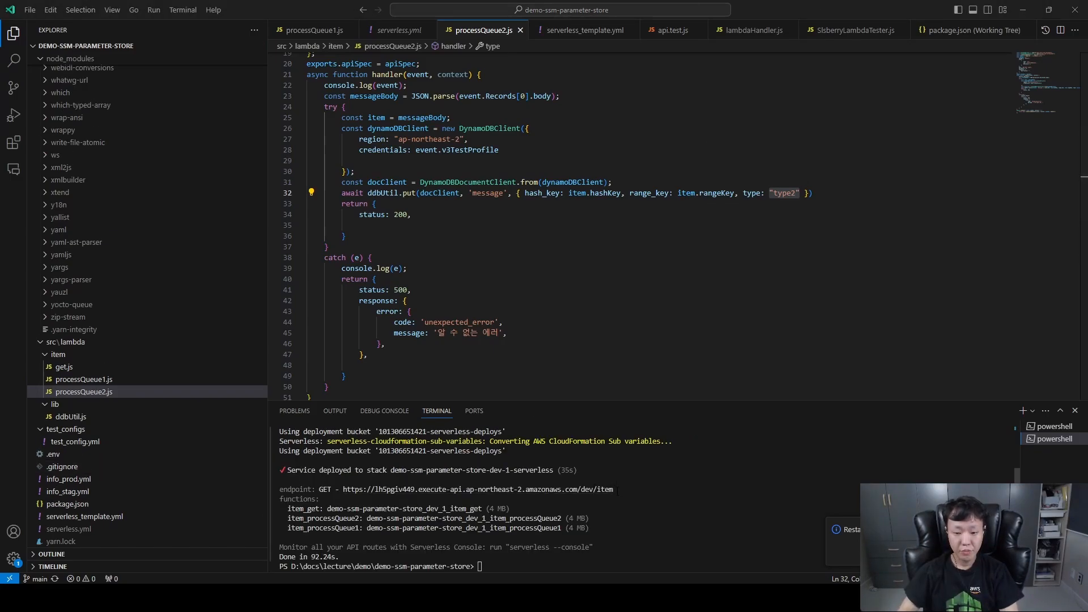
pyautogui.moveTo(616, 489); pyautogui.dragTo(342, 489)
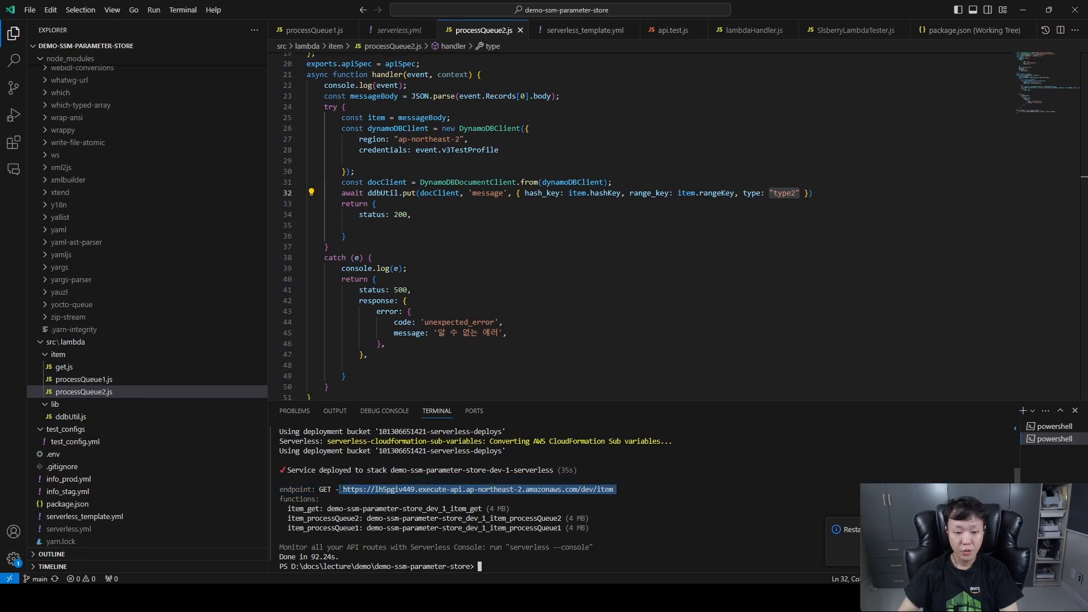
pyautogui.hotkey('ctrl', 'c')
# Open get.js and examine its hashKey and rangeKey parameters and the handler code that reads the queue URL and sends the message.
pyautogui.click(152, 365)
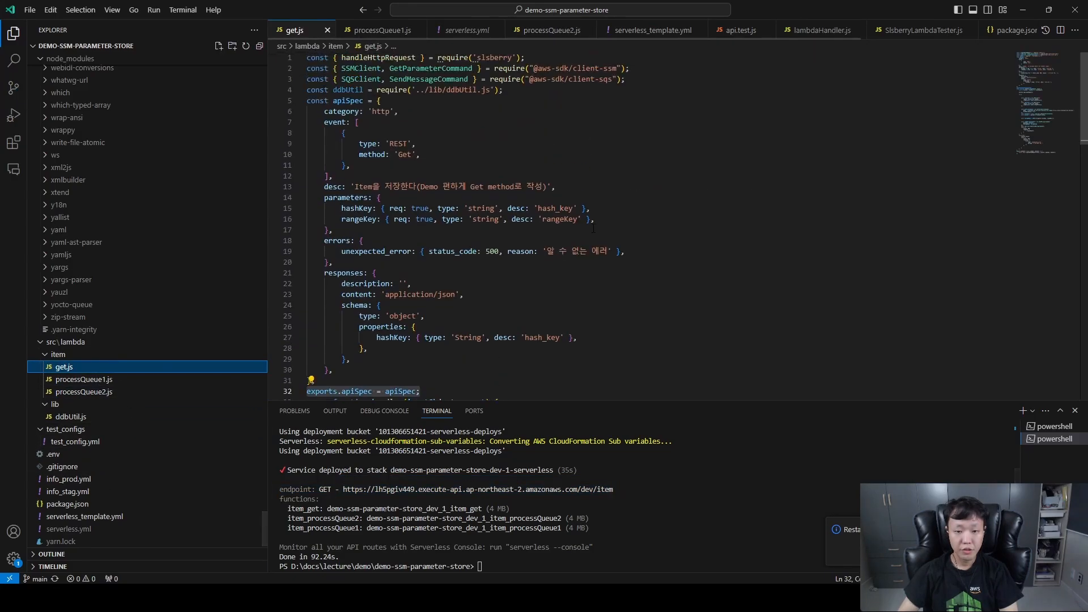
pyautogui.moveTo(341, 208); pyautogui.dragTo(594, 221)
pyautogui.click(594, 221)
pyautogui.scroll(-4, 591, 288)
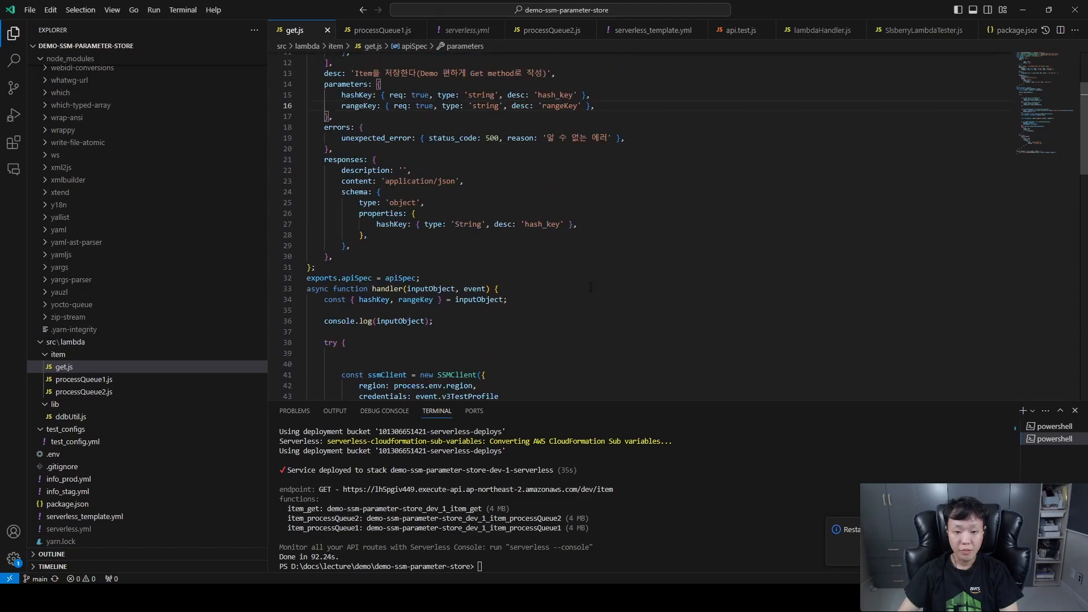
pyautogui.scroll(-10, 590, 288)
pyautogui.moveTo(317, 103); pyautogui.dragTo(554, 340)
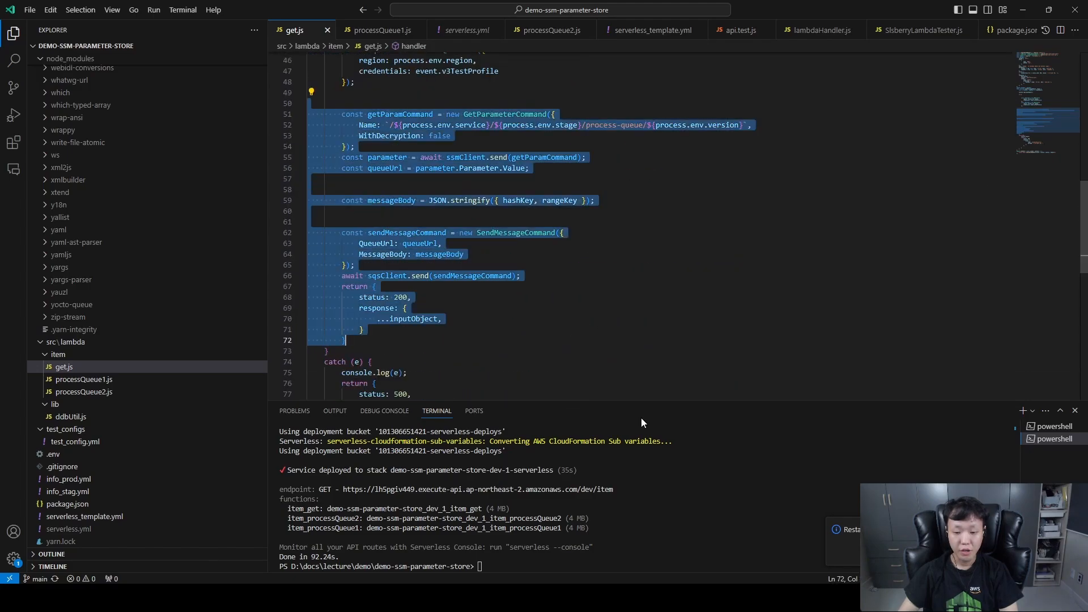
# Switch to Chrome and request the copied endpoint in a new tab with hashKey=test and rangeKey=testrange.
pyautogui.hotkey('alt', 'Tab')
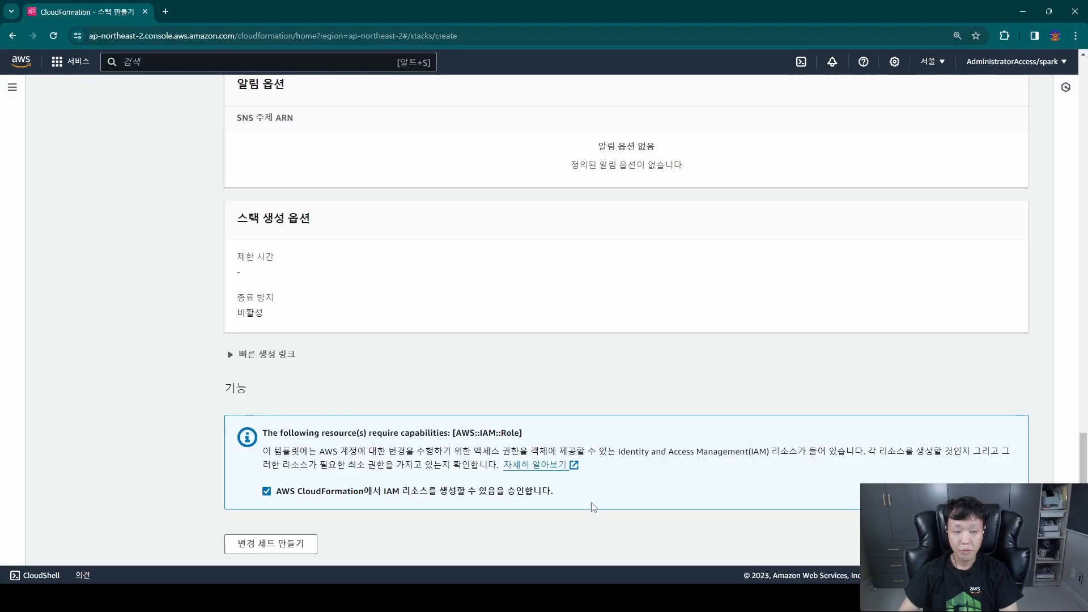
pyautogui.click(166, 12)
pyautogui.hotkey('ctrl', 'v')
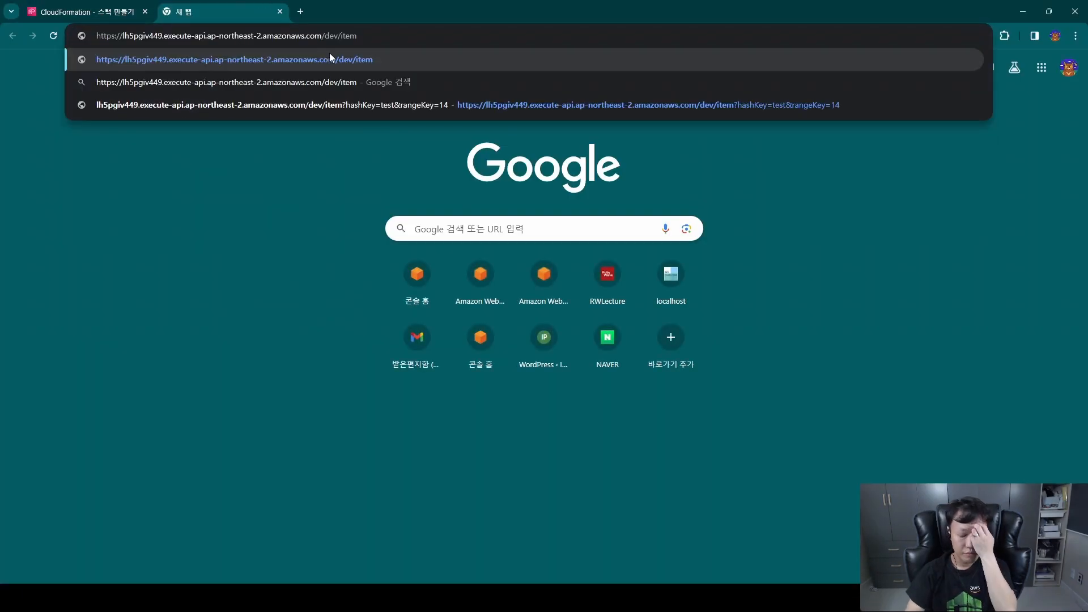
pyautogui.write('?hashKey=test&rangeKey=14')
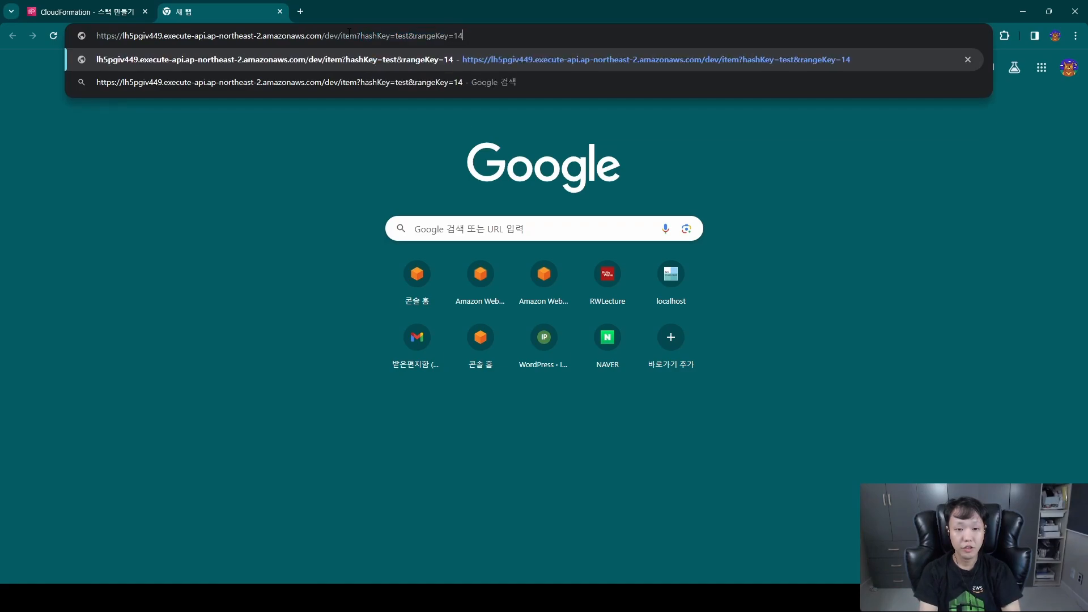
pyautogui.press('BackSpace')
pyautogui.press('BackSpace')
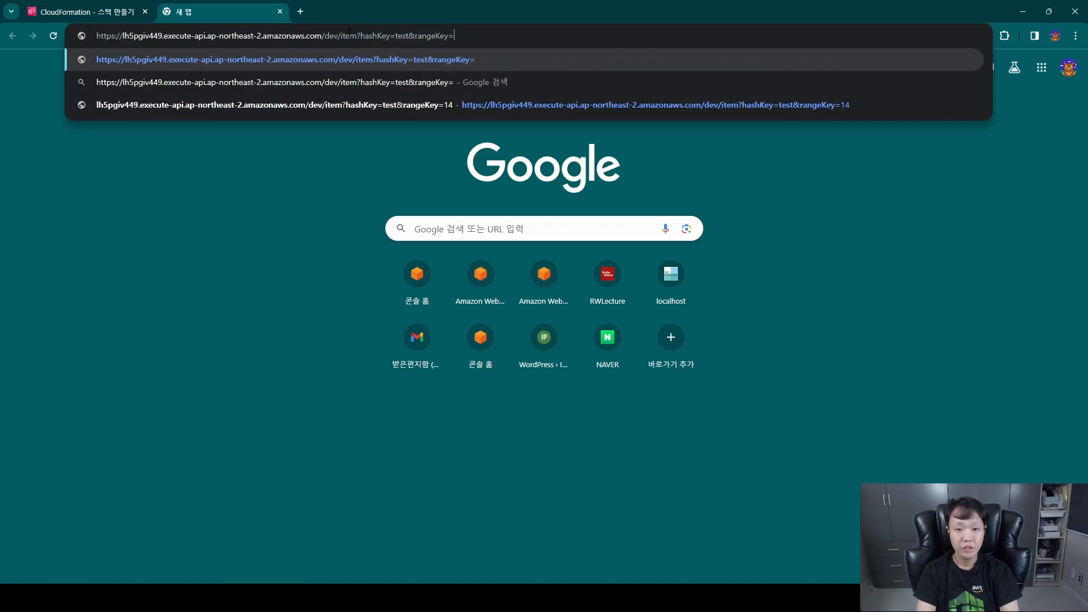
pyautogui.write('testrange')
pyautogui.press('Return')
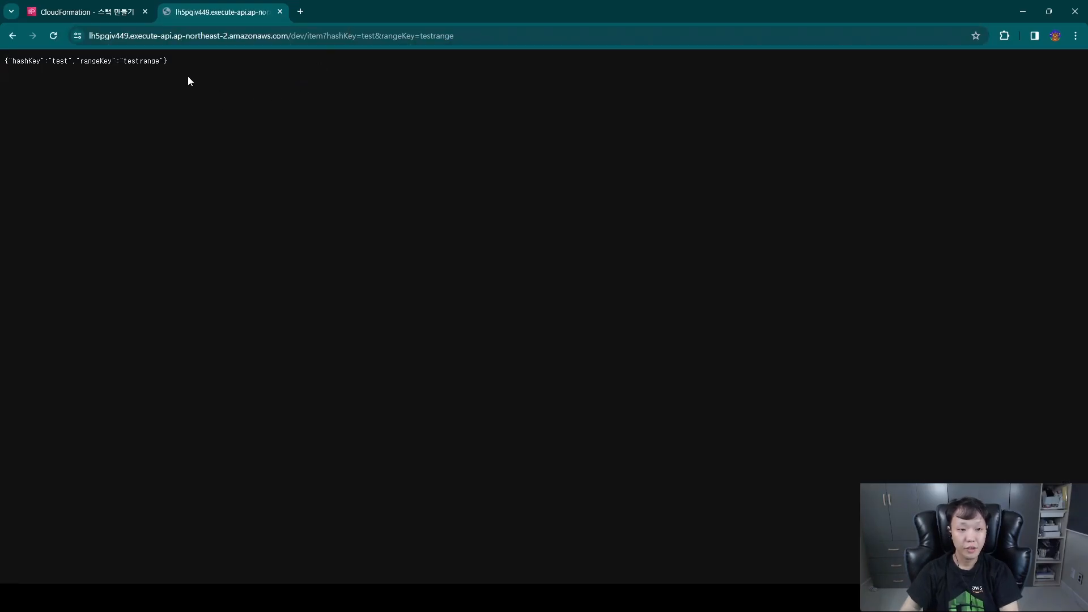
# Examine the API response and check the test item's type in the refreshed demo-ssm-parameter-store-dev-1-message DynamoDB table.
pyautogui.moveTo(170, 62); pyautogui.dragTo(33, 61)
pyautogui.click(154, 113)
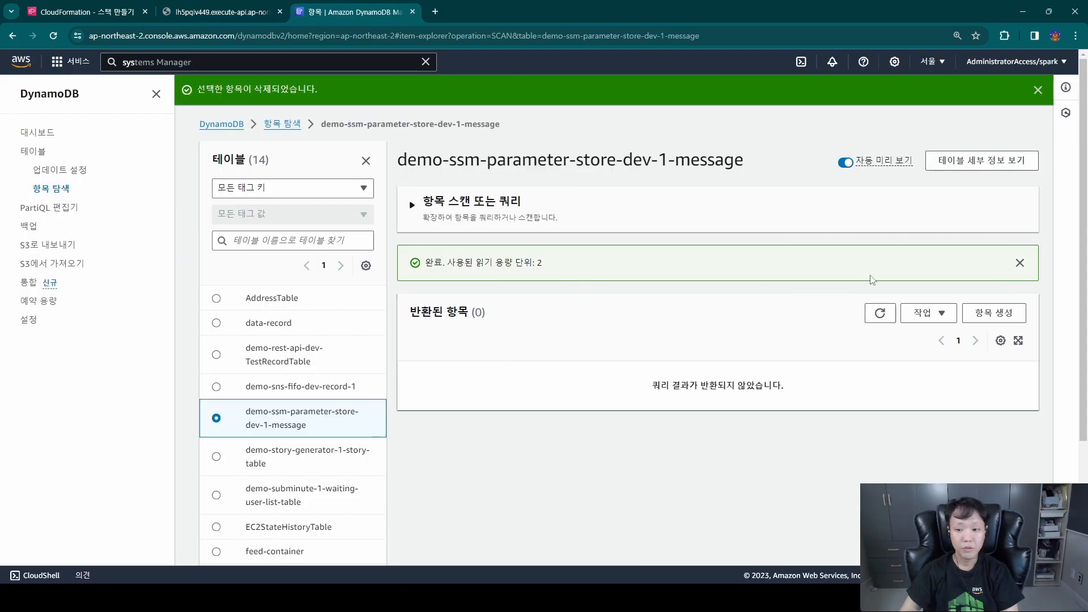
pyautogui.click(879, 313)
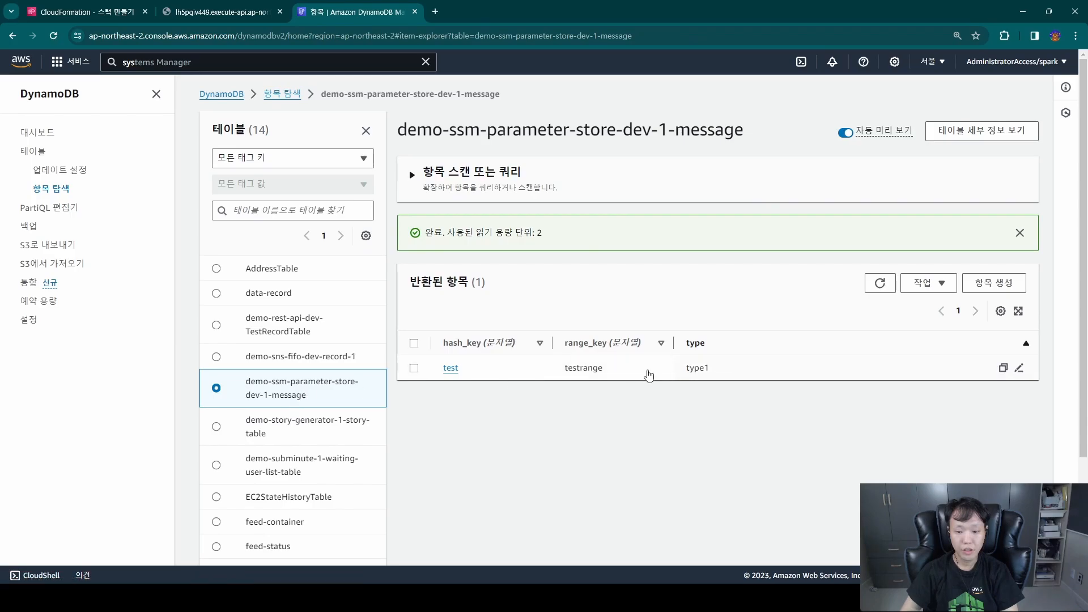
pyautogui.doubleClick(694, 368)
# Switch to the demo-ssm-parameter-store project in VS Code and highlight the "type1" value written by processQueue1.js.
pyautogui.click(196, 600)
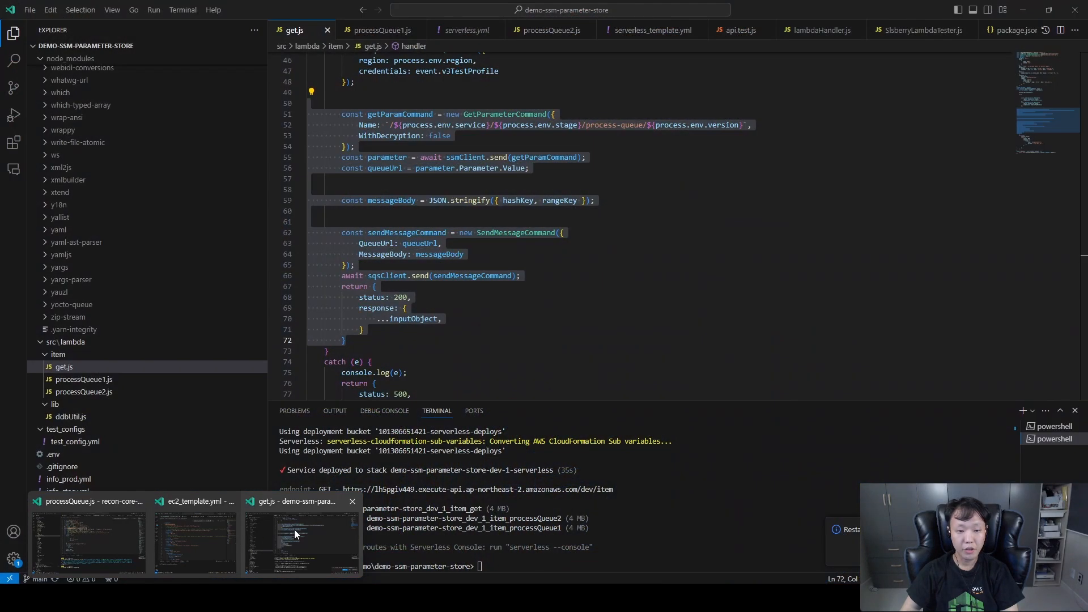
pyautogui.click(302, 538)
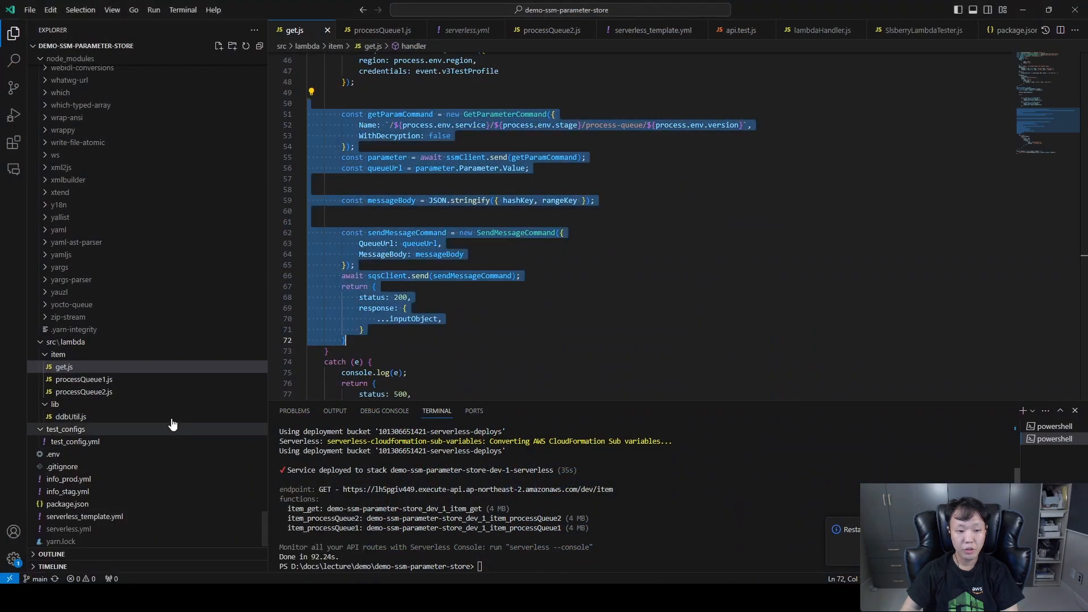
pyautogui.click(152, 379)
pyautogui.scroll(-1, 501, 314)
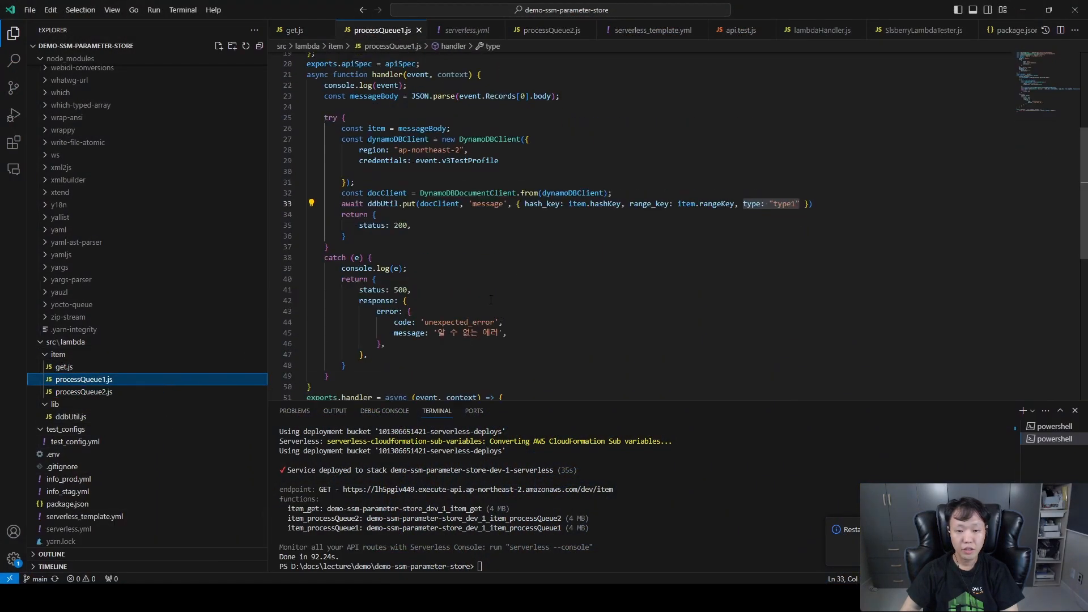
pyautogui.doubleClick(784, 204)
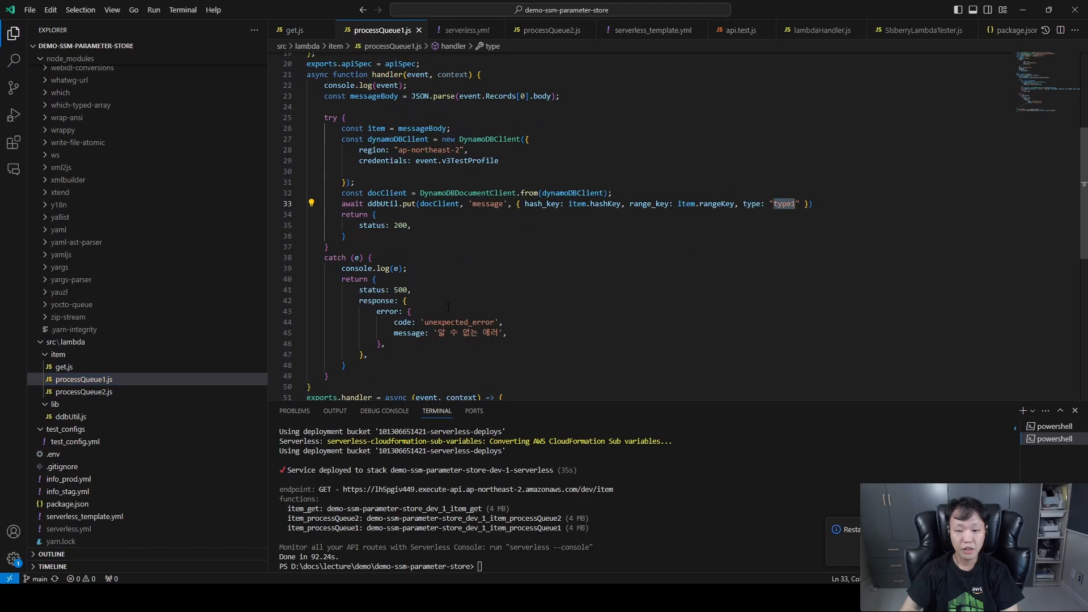
# Reopen get.js and highlight the GetParameterCommand lookup of the queue URL and the SendMessageCommand code.
pyautogui.click(159, 369)
pyautogui.scroll(2, 424, 267)
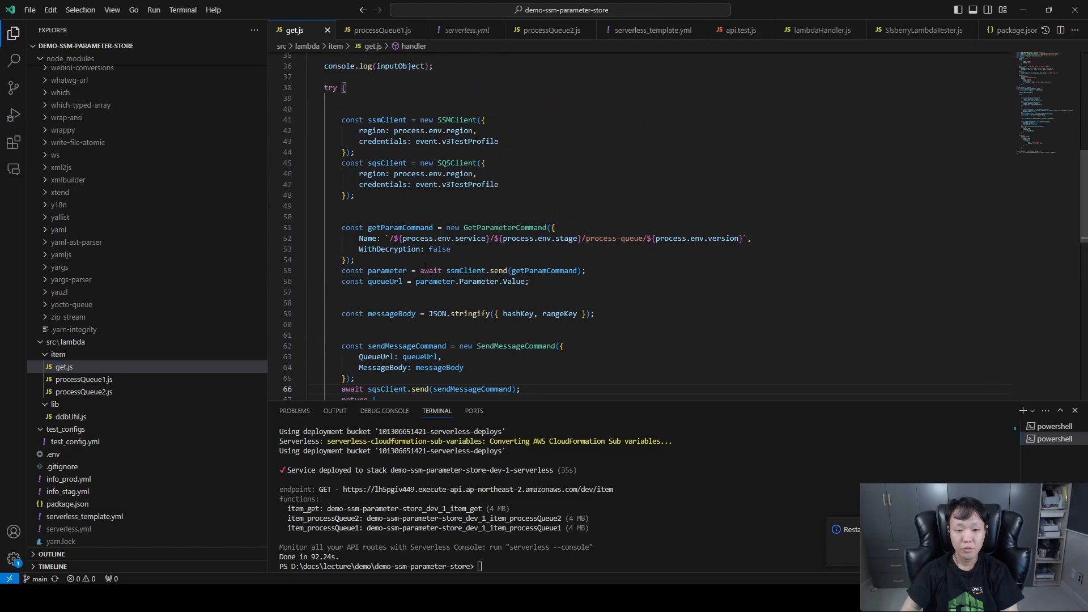
pyautogui.moveTo(343, 229); pyautogui.dragTo(615, 288)
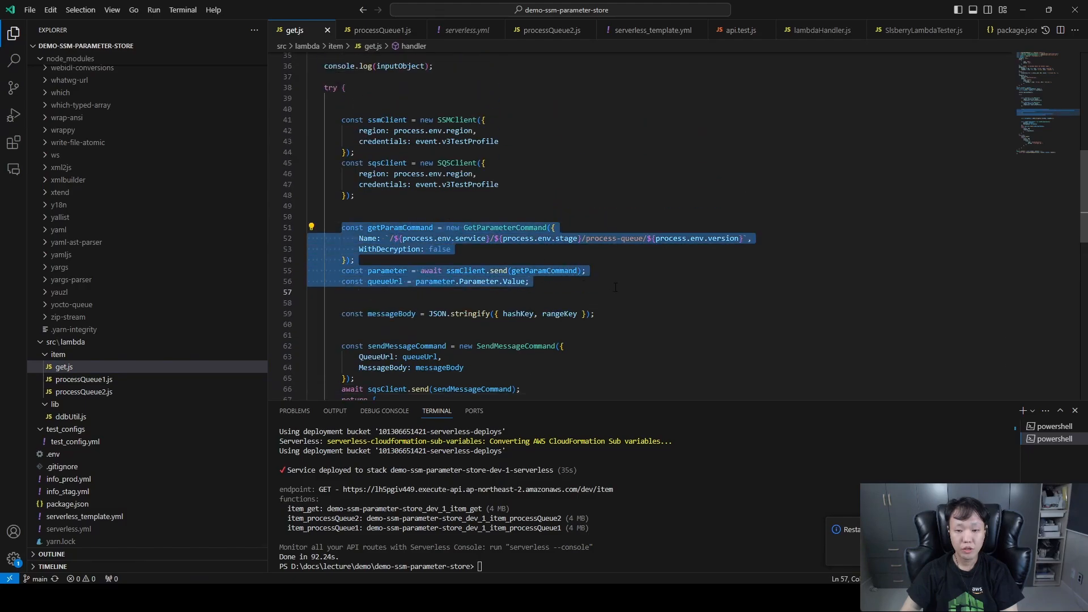
pyautogui.scroll(-3, 614, 287)
pyautogui.moveTo(337, 228); pyautogui.dragTo(530, 372)
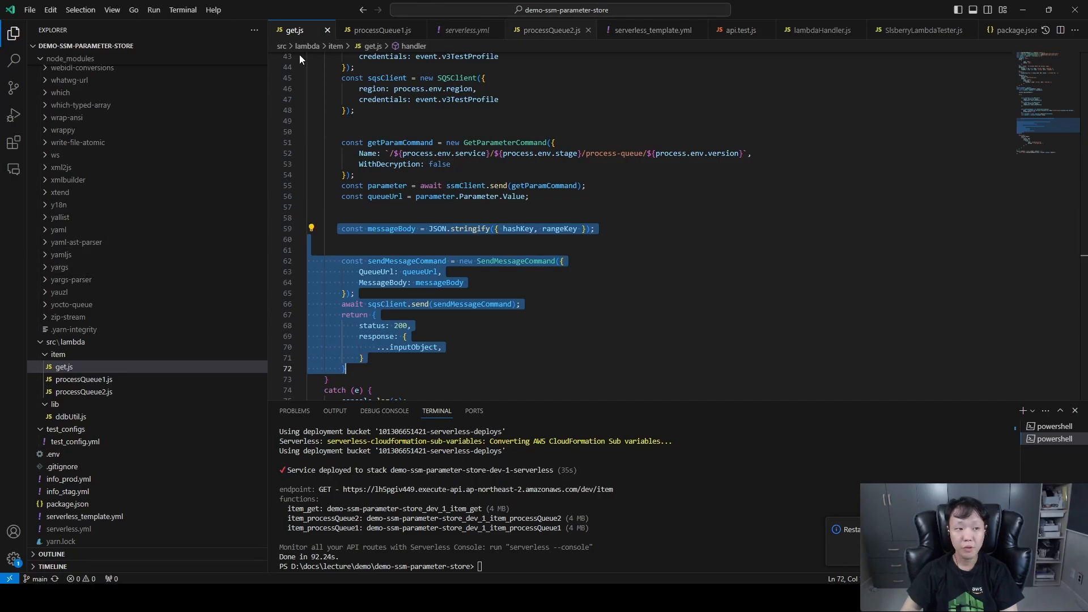
# Switch to Parameter Store in Chrome, open /demo-ssm-parameter-store/dev/process-queue/1 and highlight the queue name in its value.
pyautogui.hotkey('alt', 'Tab')
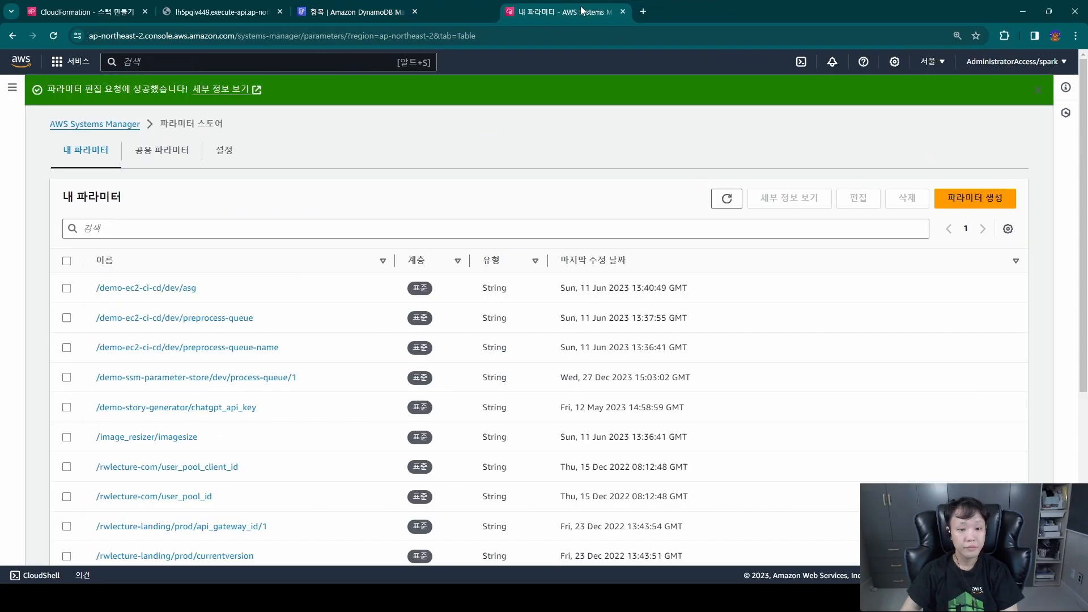
pyautogui.click(243, 376)
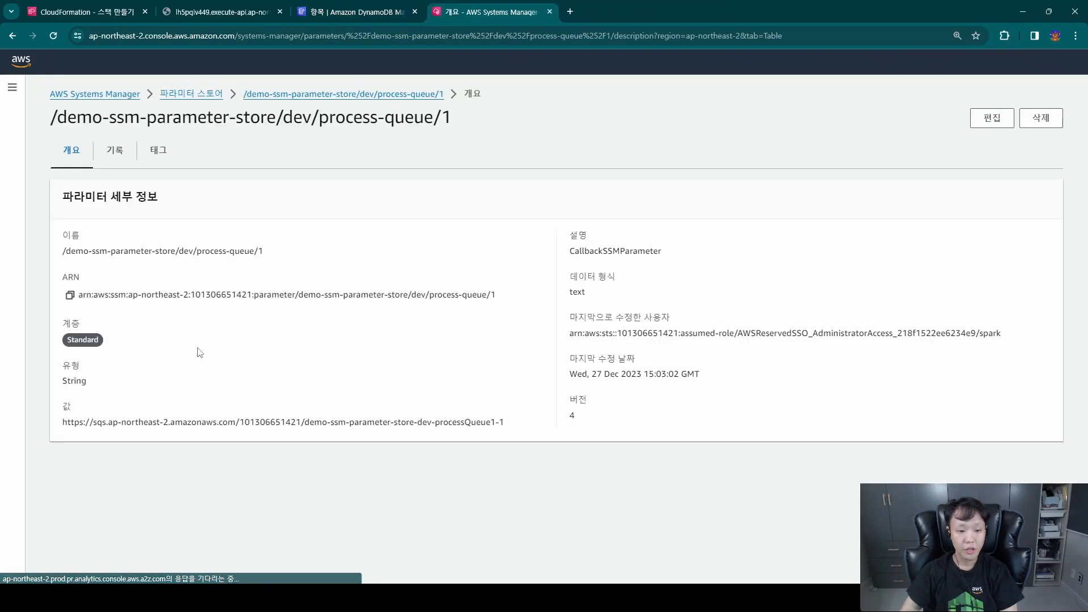
pyautogui.moveTo(509, 422); pyautogui.dragTo(64, 425)
pyautogui.click(432, 422)
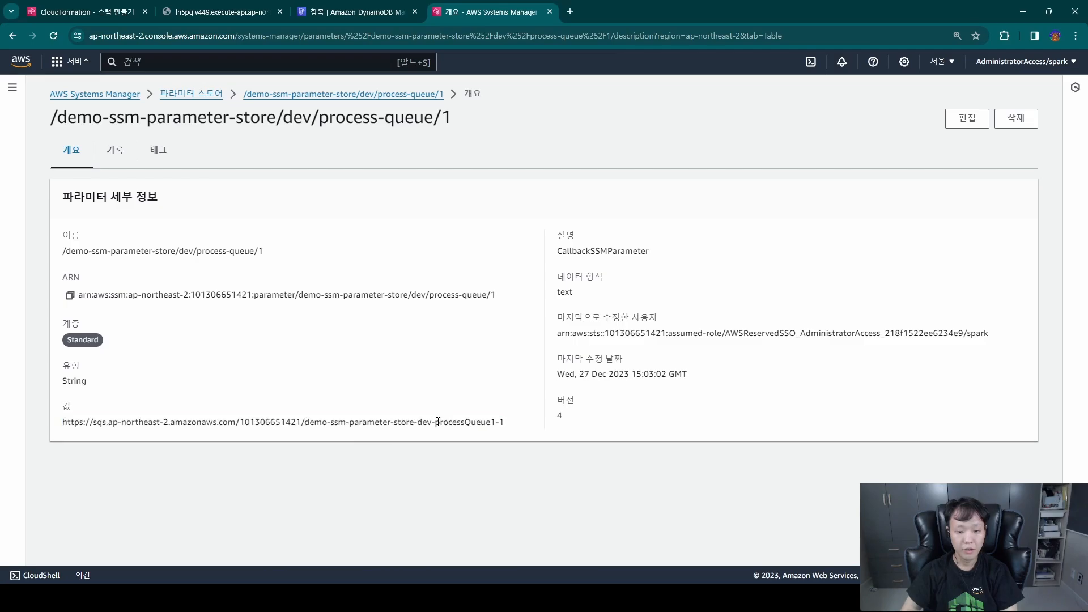
pyautogui.moveTo(436, 422); pyautogui.dragTo(497, 423)
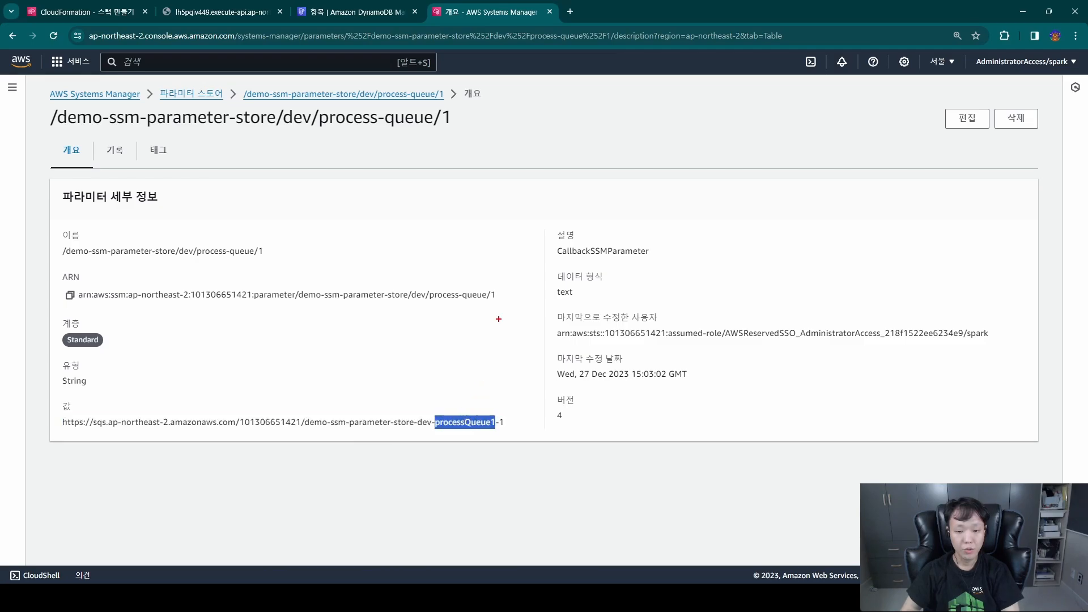
pyautogui.moveTo(500, 309); pyautogui.dragTo(433, 415)
pyautogui.moveTo(434, 363)
pyautogui.mouseDown()
pyautogui.moveTo(433, 415)
pyautogui.moveTo(481, 378)
pyautogui.mouseUp()
pyautogui.moveTo(669, 200)
pyautogui.mouseDown()
pyautogui.moveTo(667, 270)
pyautogui.moveTo(678, 200)
pyautogui.mouseUp()
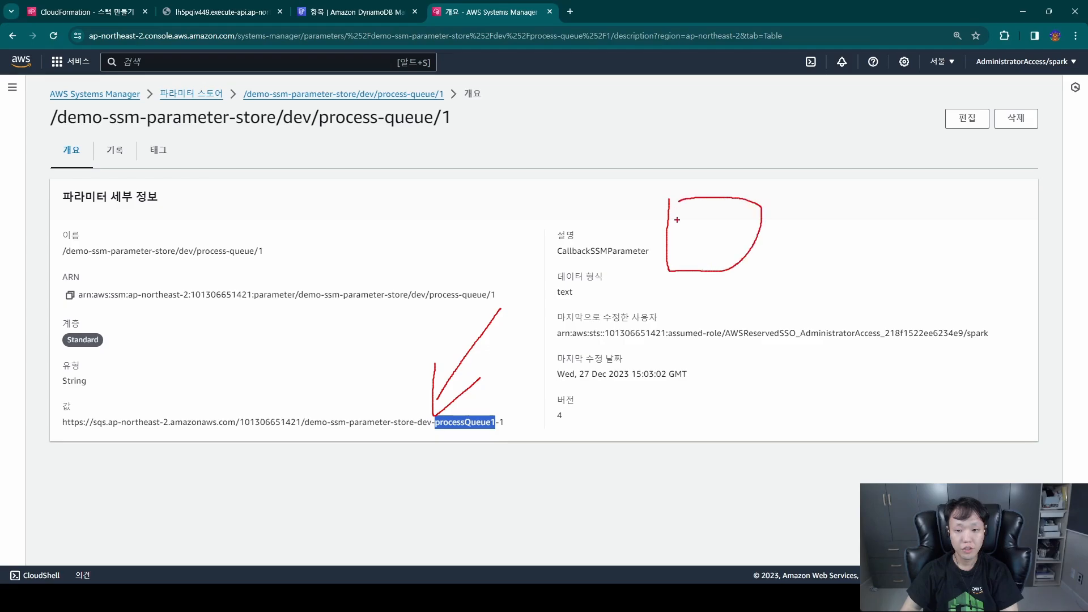
pyautogui.moveTo(591, 219); pyautogui.dragTo(720, 245)
pyautogui.moveTo(818, 241); pyautogui.dragTo(841, 242)
pyautogui.moveTo(839, 221); pyautogui.dragTo(839, 274)
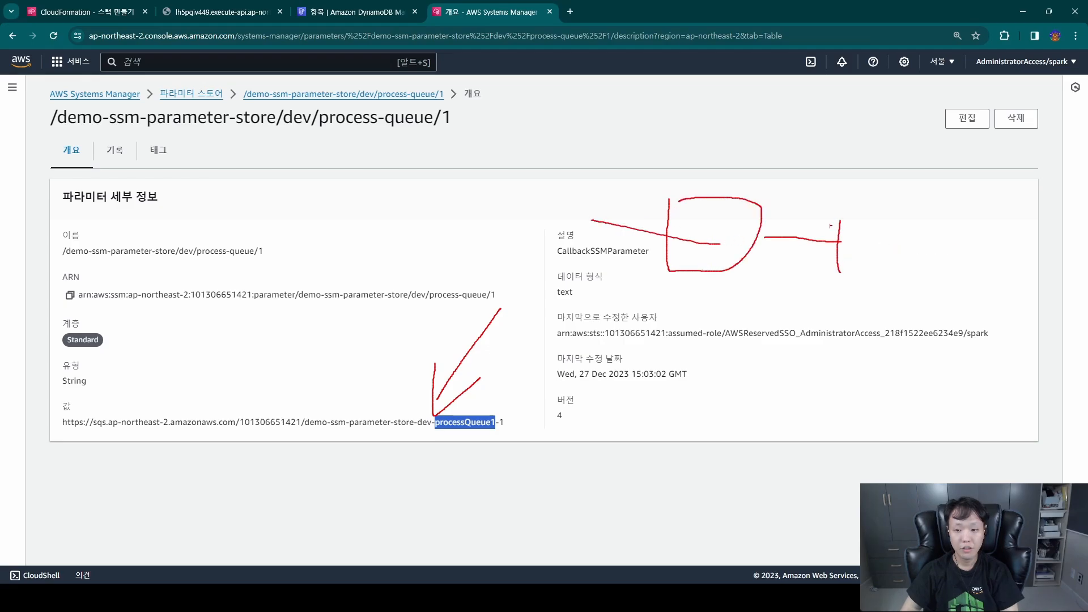
pyautogui.moveTo(828, 224); pyautogui.dragTo(932, 227)
pyautogui.moveTo(932, 227); pyautogui.dragTo(861, 274)
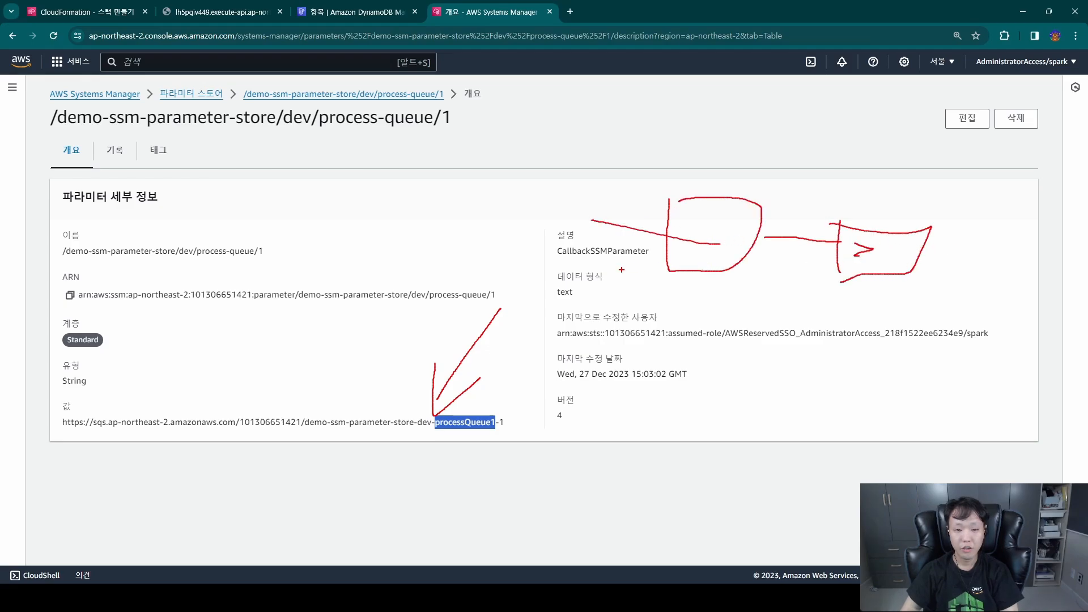
pyautogui.press('Escape')
# Change the queue name in the parameter's URL value to processQueue2, save it, and reopen the parameter to check the value.
pyautogui.click(967, 118)
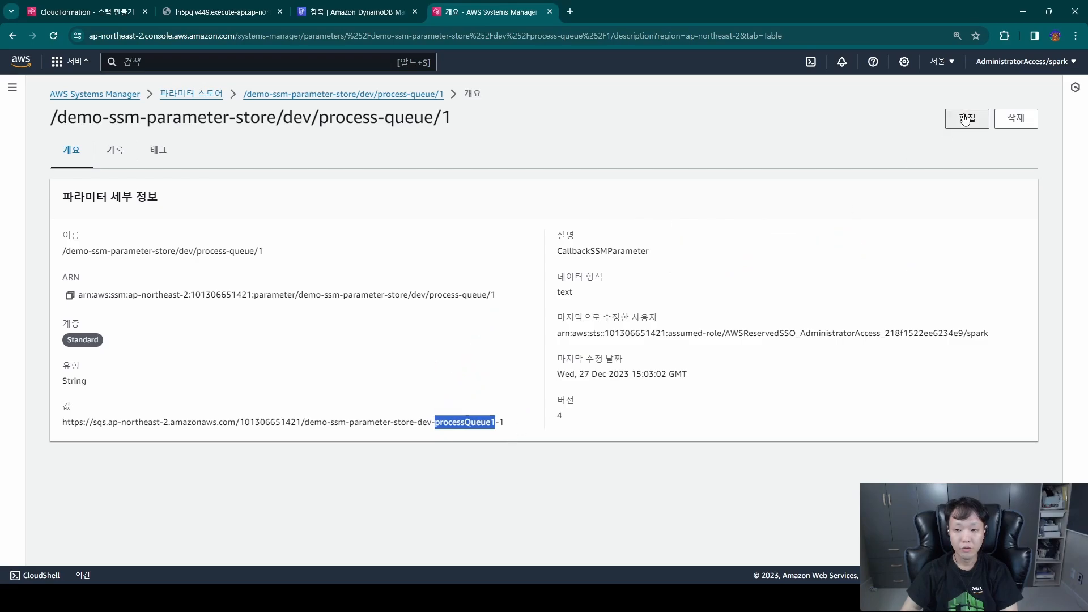
pyautogui.click(499, 510)
pyautogui.press('BackSpace')
pyautogui.write('2')
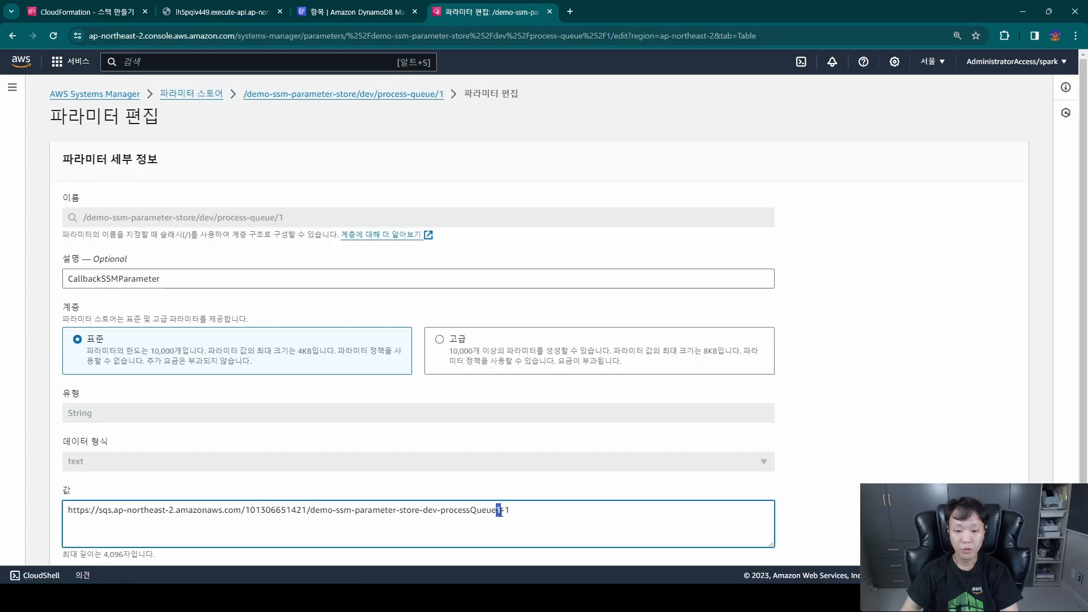
pyautogui.scroll(-2, 640, 455)
pyautogui.click(991, 537)
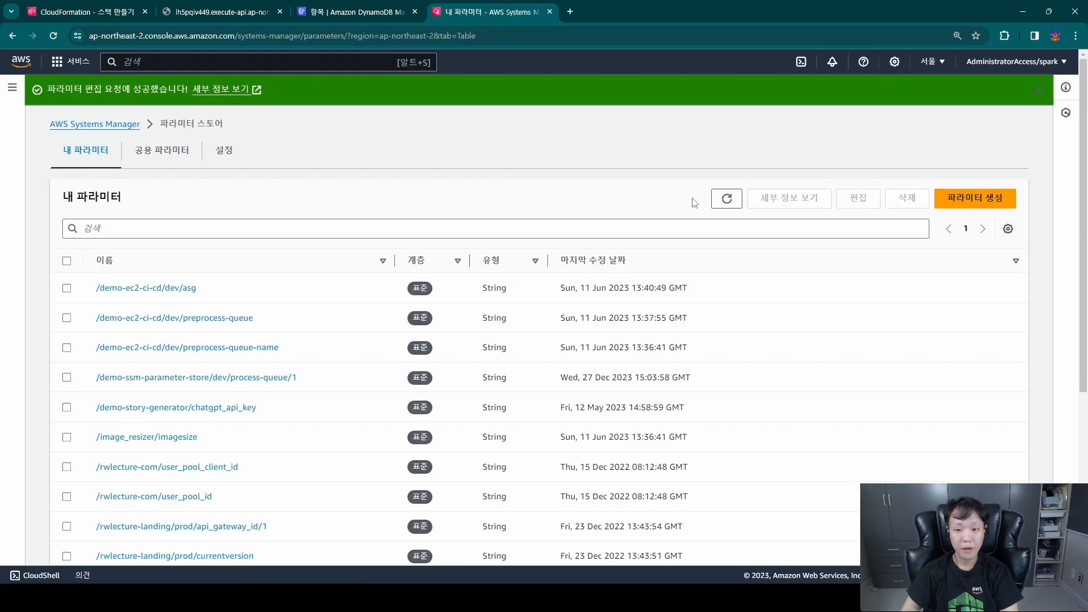
pyautogui.click(255, 375)
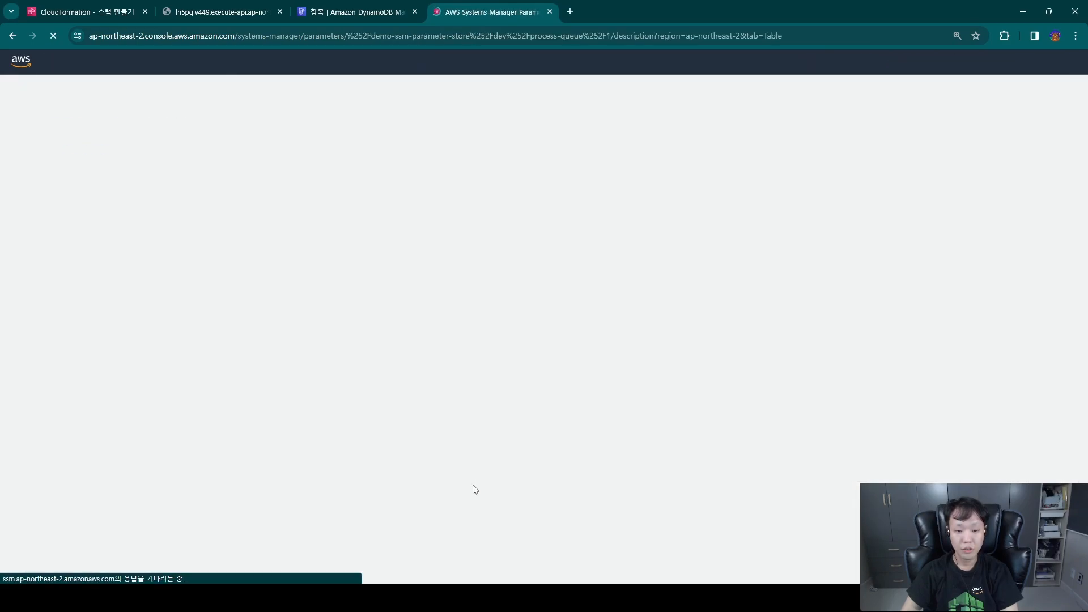
pyautogui.moveTo(503, 422); pyautogui.dragTo(51, 422)
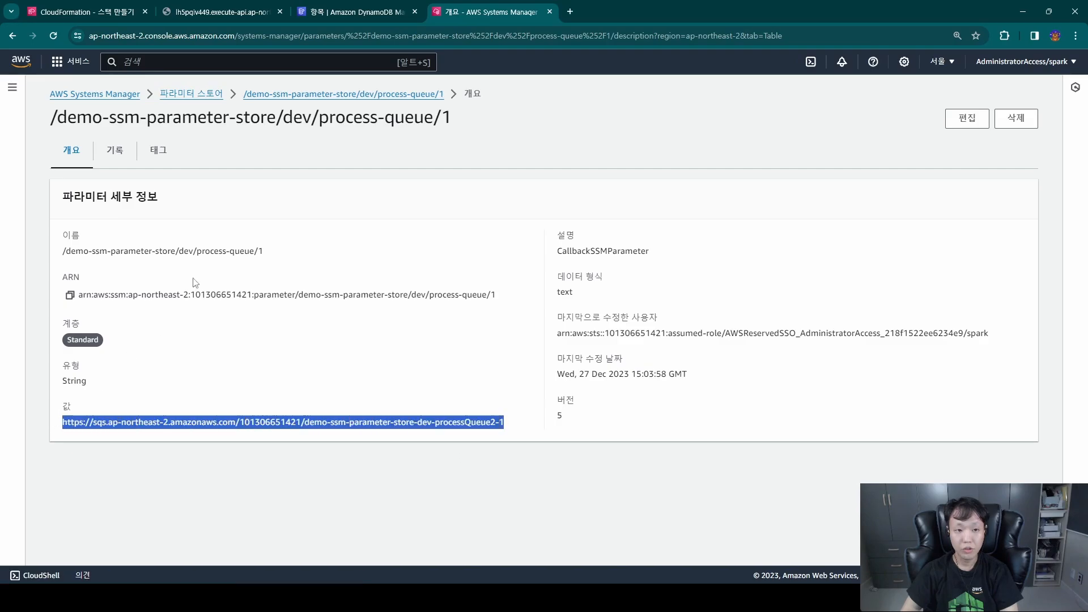
# Send another request to the item endpoint with hashKey=test2, keeping rangeKey=testrange.
pyautogui.click(351, 11)
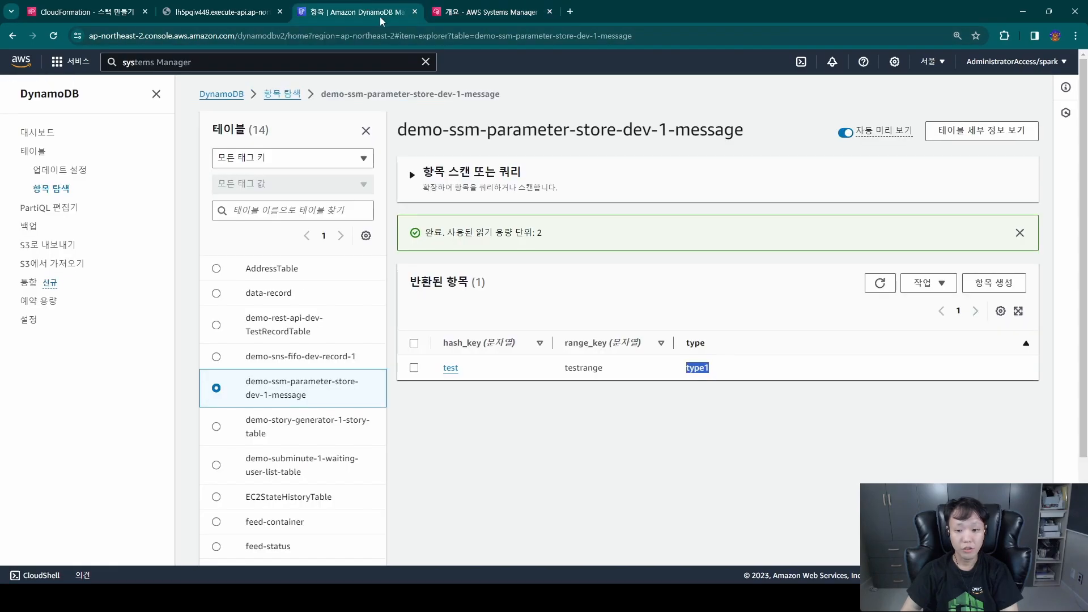
pyautogui.click(200, 11)
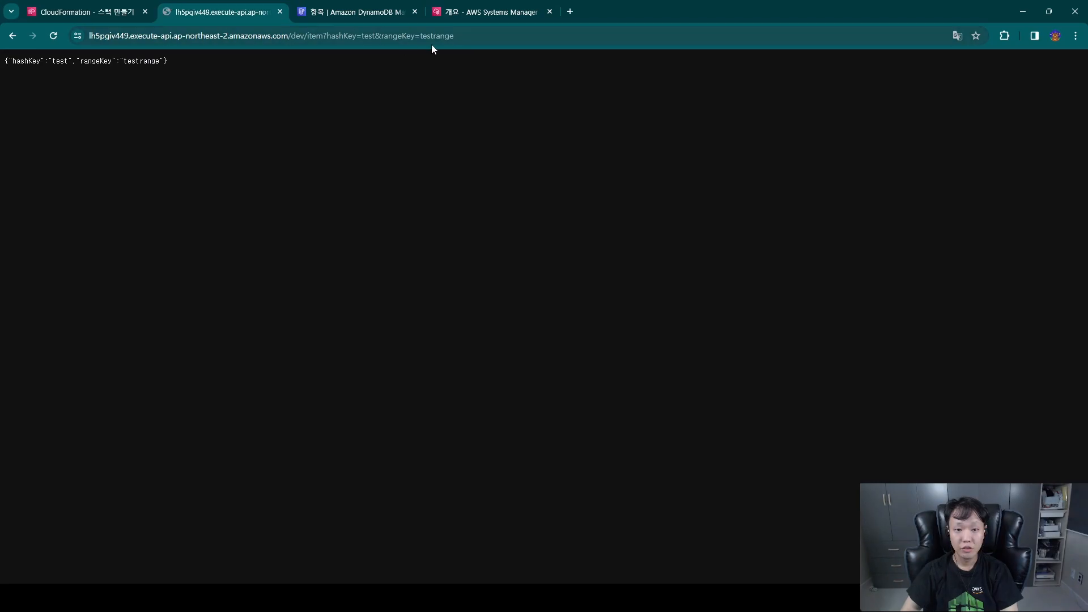
pyautogui.click(379, 36)
pyautogui.click(378, 35)
pyautogui.write('2')
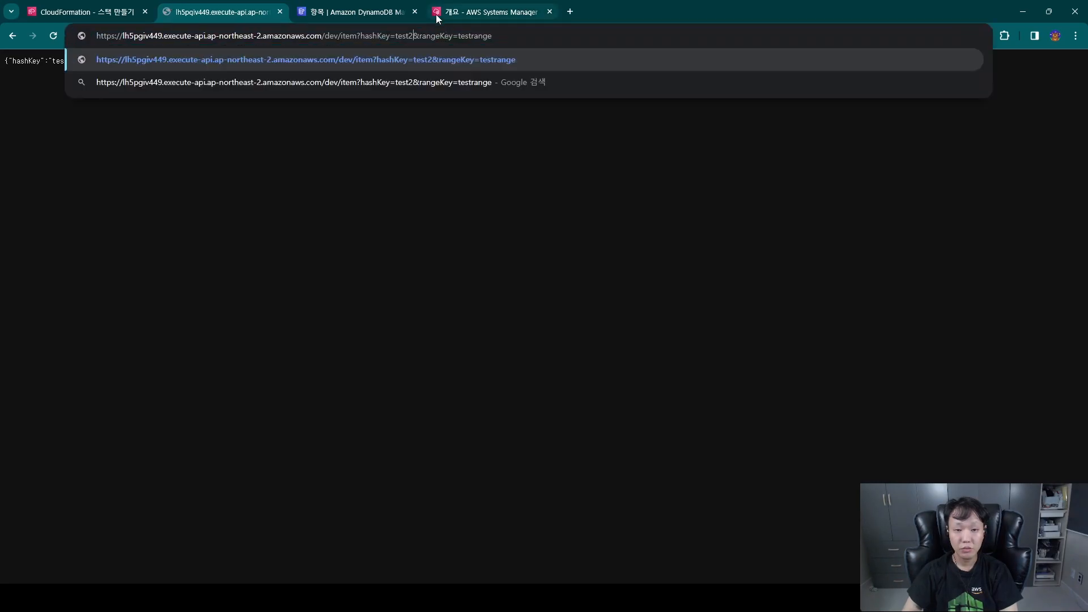
pyautogui.press('Return')
# Refresh the items of the DynamoDB message table and check the type of the test2 item.
pyautogui.click(407, 13)
pyautogui.click(879, 283)
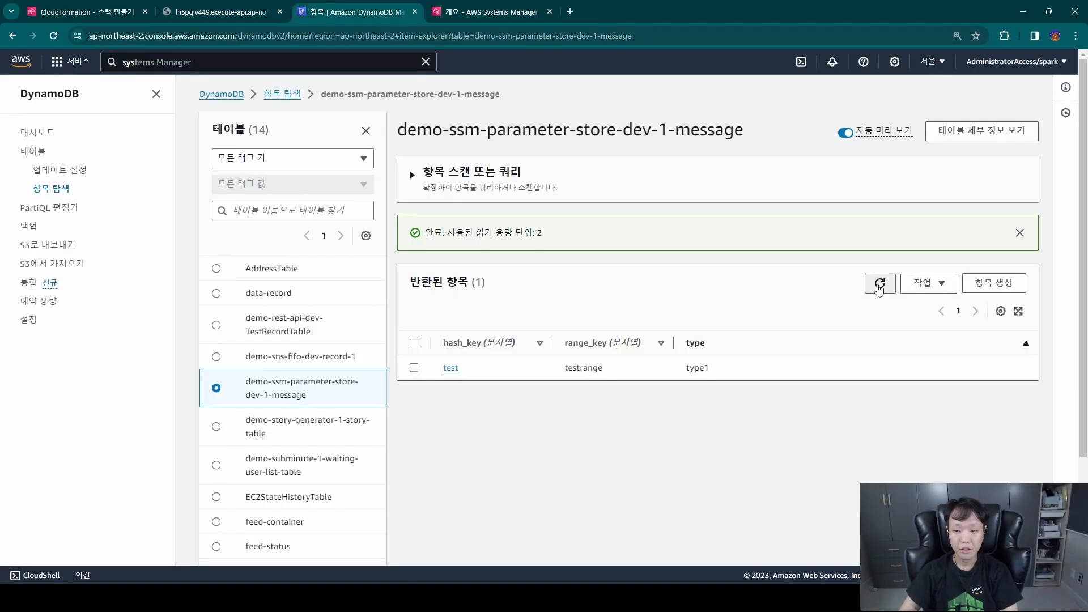
pyautogui.moveTo(711, 395); pyautogui.dragTo(678, 395)
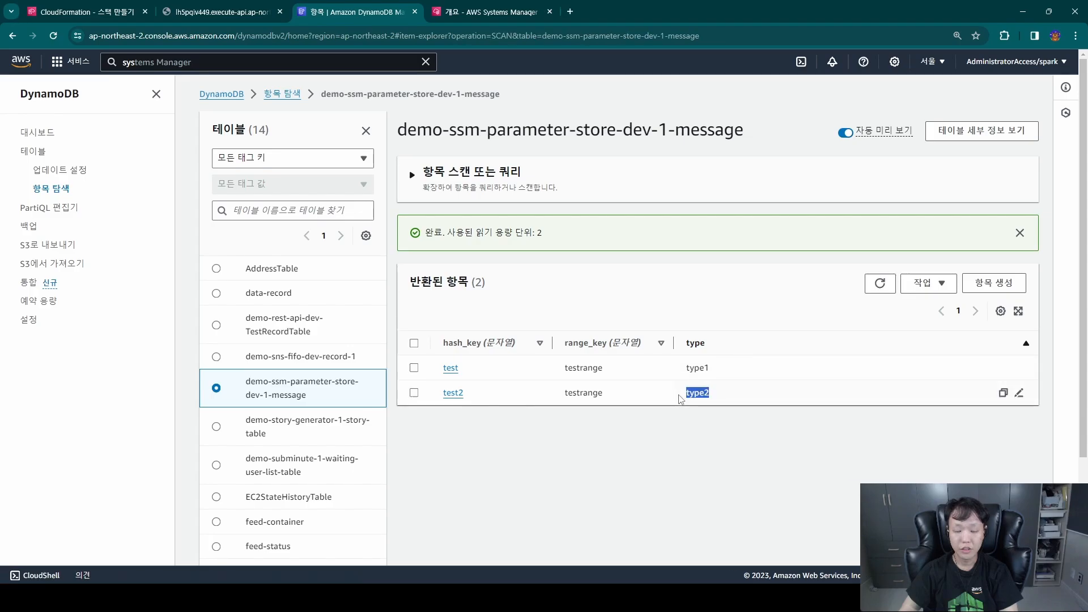
pyautogui.click(671, 391)
pyautogui.hotkey('ctrl', 'Tab')
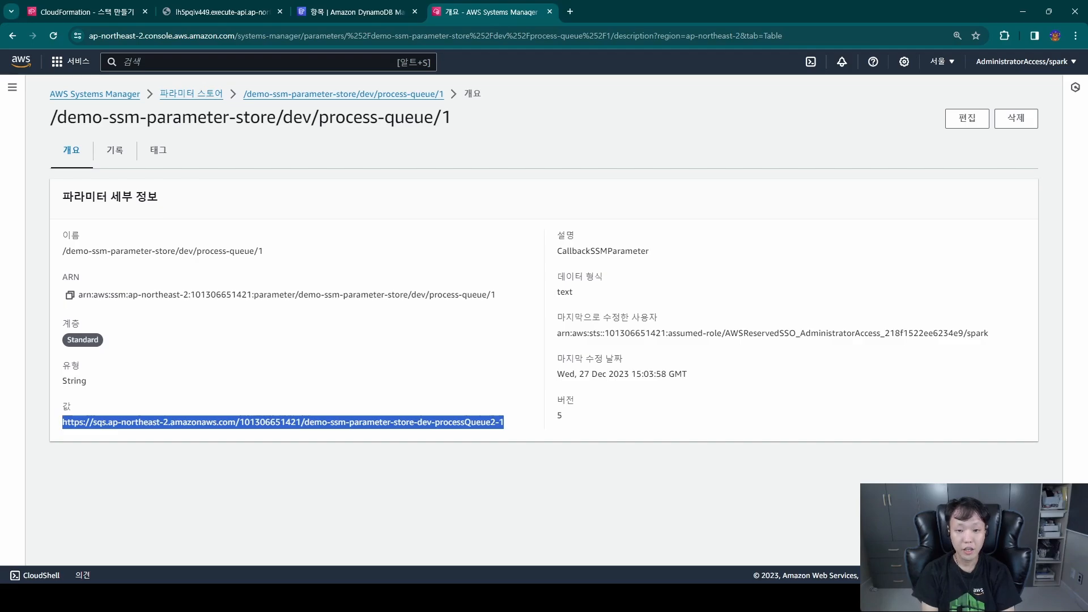
pyautogui.hotkey('alt', 'Tab')
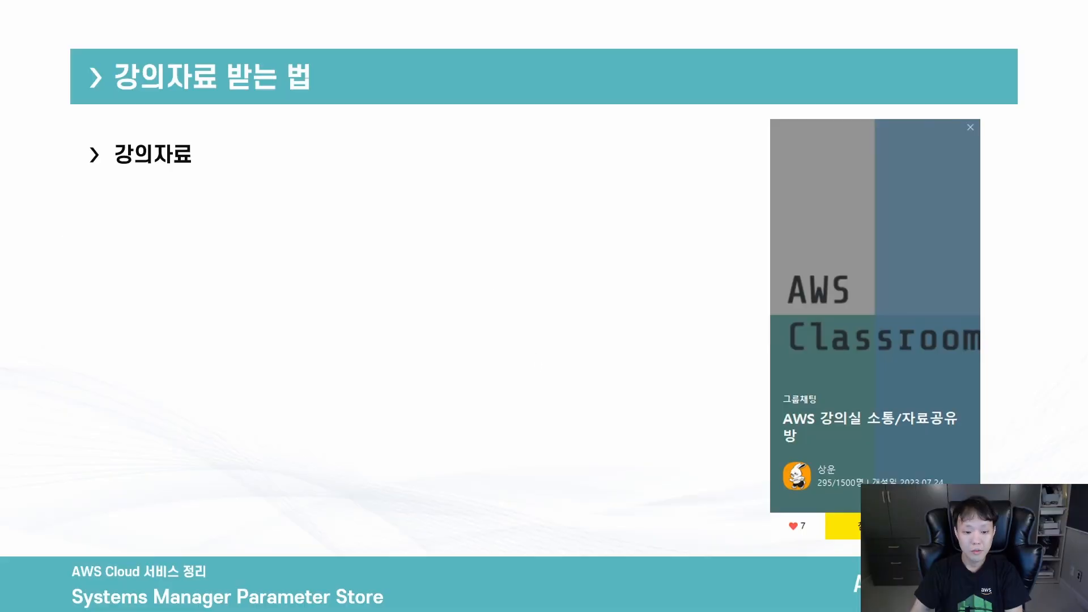
pyautogui.press('Right')
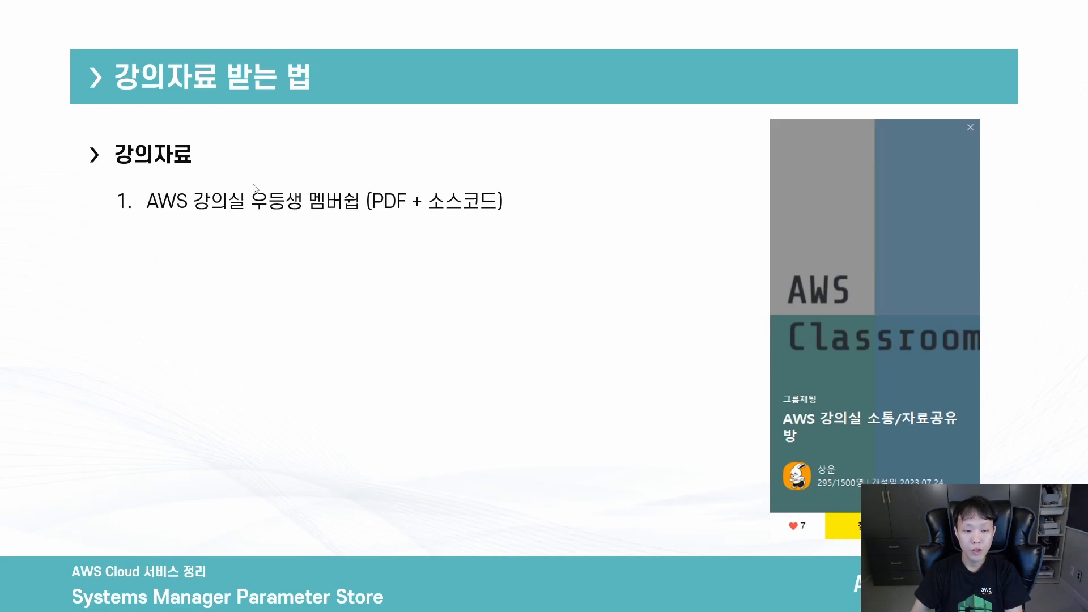